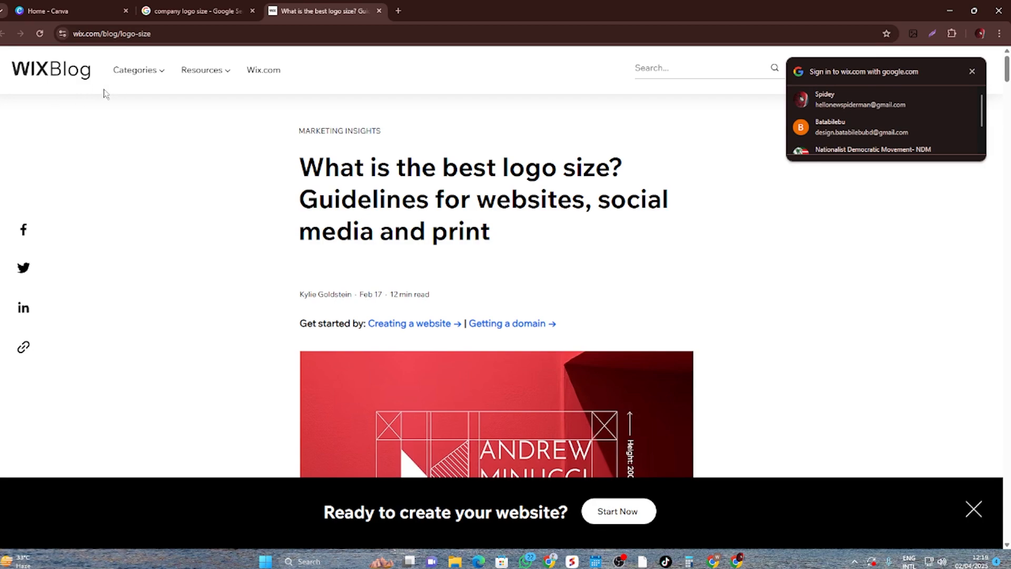
- Look through the company logo size search results and open the Template.net logo sizes article in a separate tab
{"action": "left_click", "coordinate": [217, 11]}
{"action": "scroll", "coordinate": [217, 322], "scroll_direction": "down", "scroll_amount": 5}
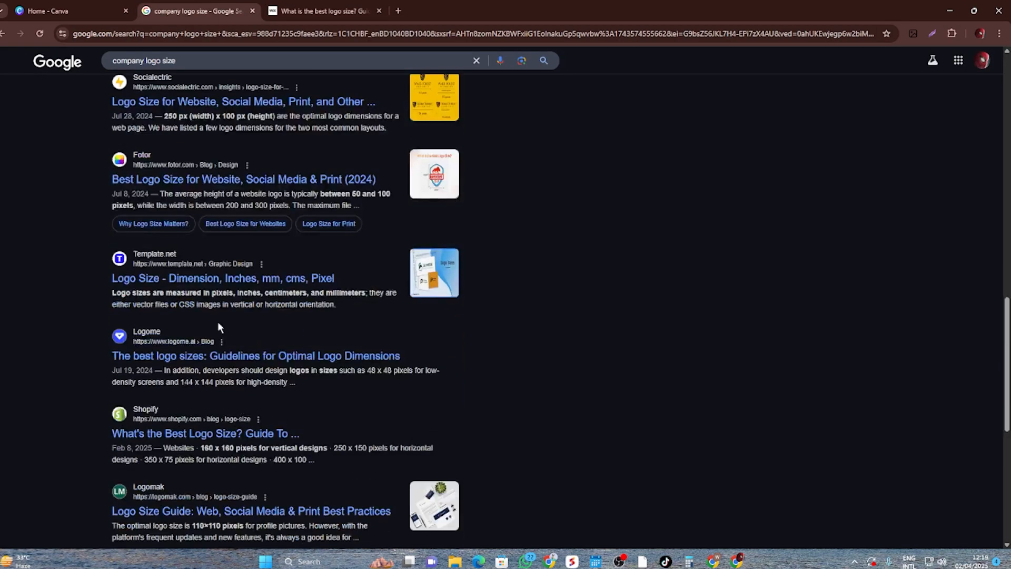
{"action": "middle_click", "coordinate": [191, 282]}
{"action": "left_click", "coordinate": [270, 8]}
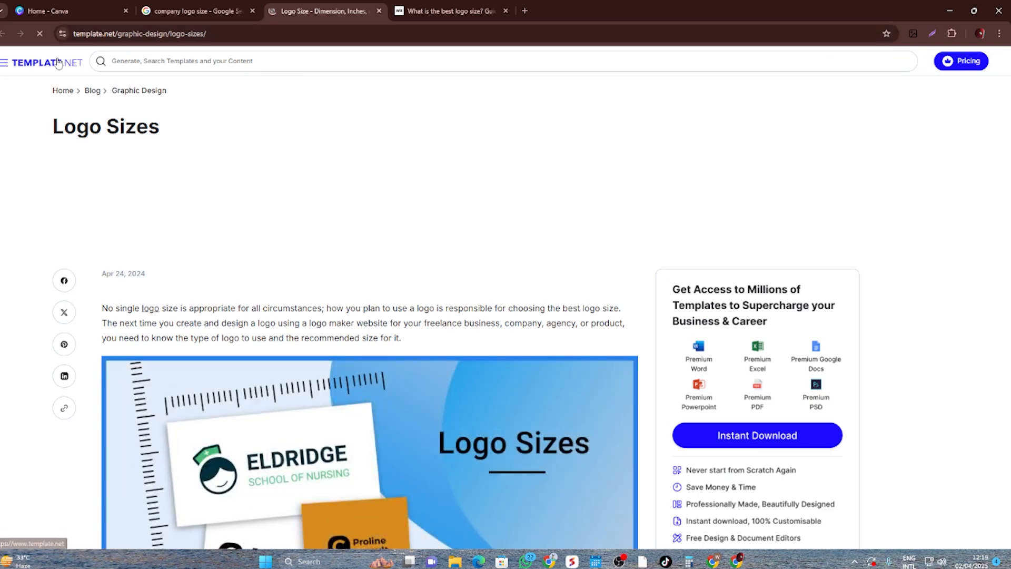
{"action": "left_click", "coordinate": [176, 7]}
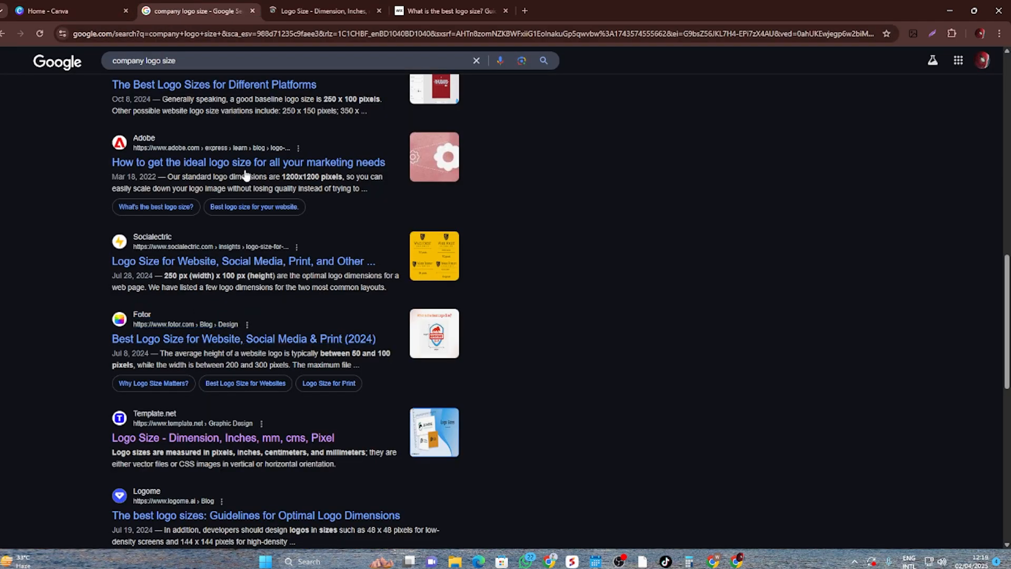
{"action": "scroll", "coordinate": [245, 175], "scroll_direction": "up", "scroll_amount": 5}
{"action": "scroll", "coordinate": [94, 358], "scroll_direction": "down", "scroll_amount": 13}
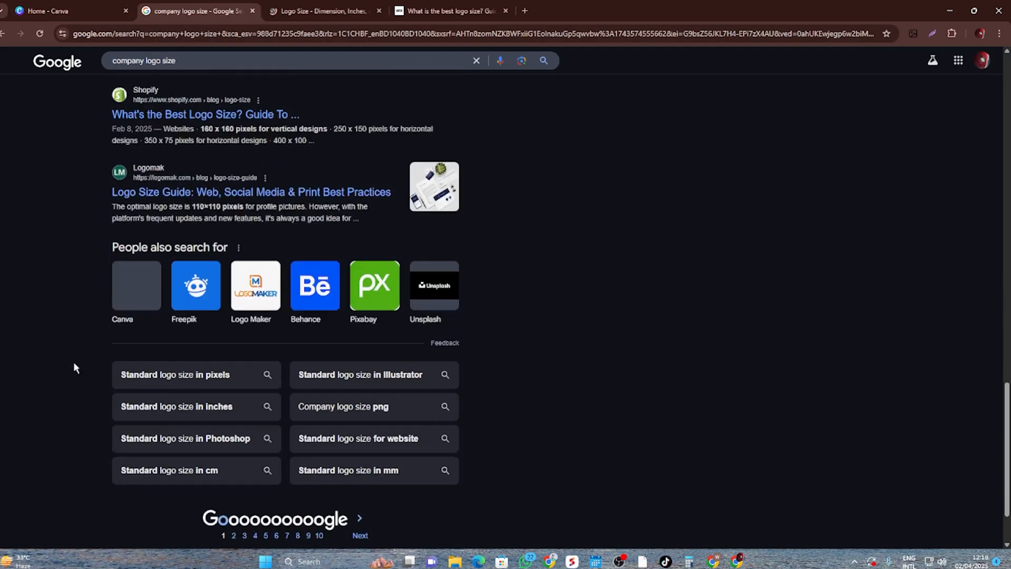
{"action": "scroll", "coordinate": [73, 362], "scroll_direction": "up", "scroll_amount": 15}
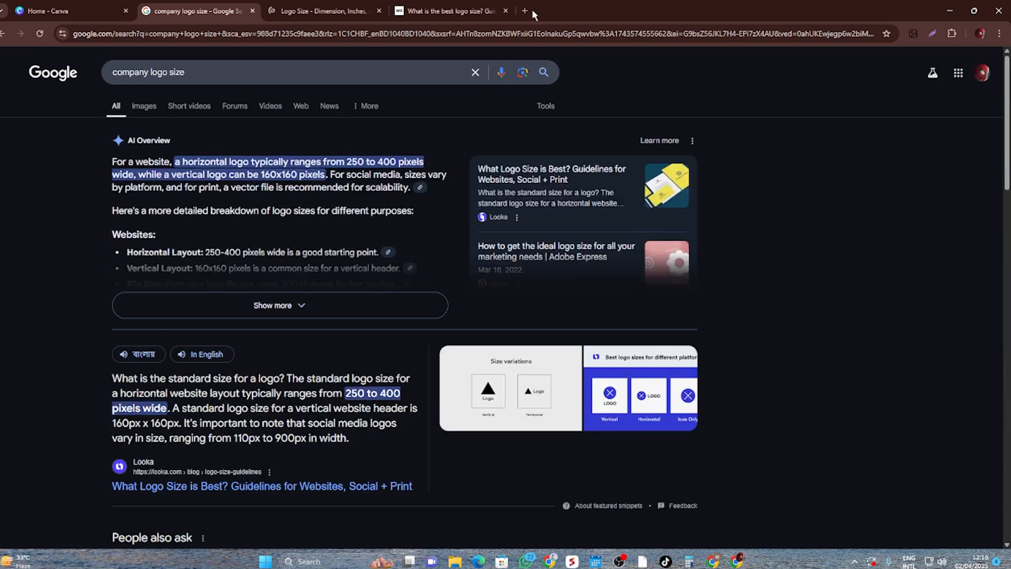
{"action": "left_click", "coordinate": [532, 13]}
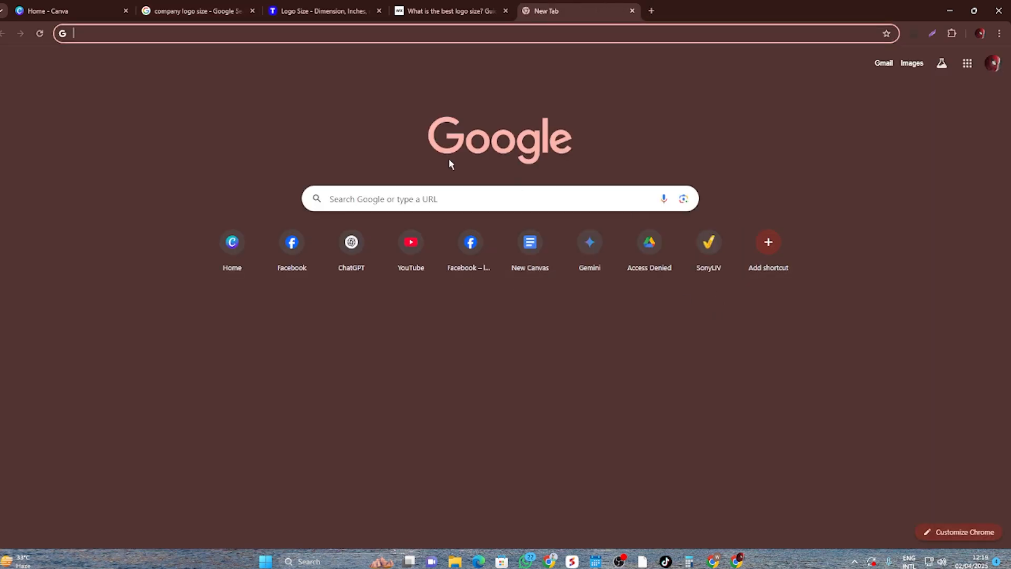
{"action": "left_click", "coordinate": [398, 33]}
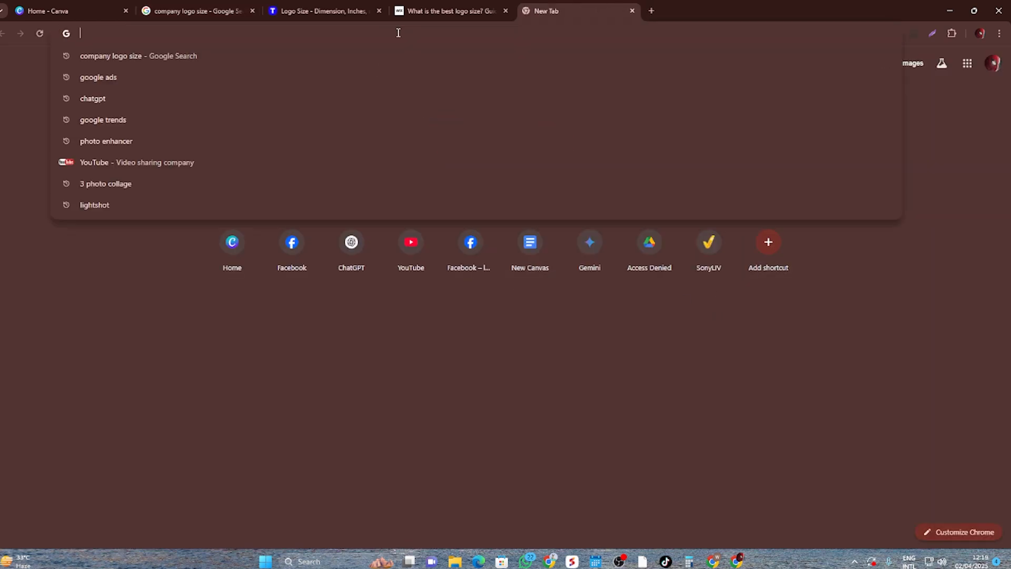
{"action": "type", "text": "pt"}
{"action": "left_click", "coordinate": [291, 274]}
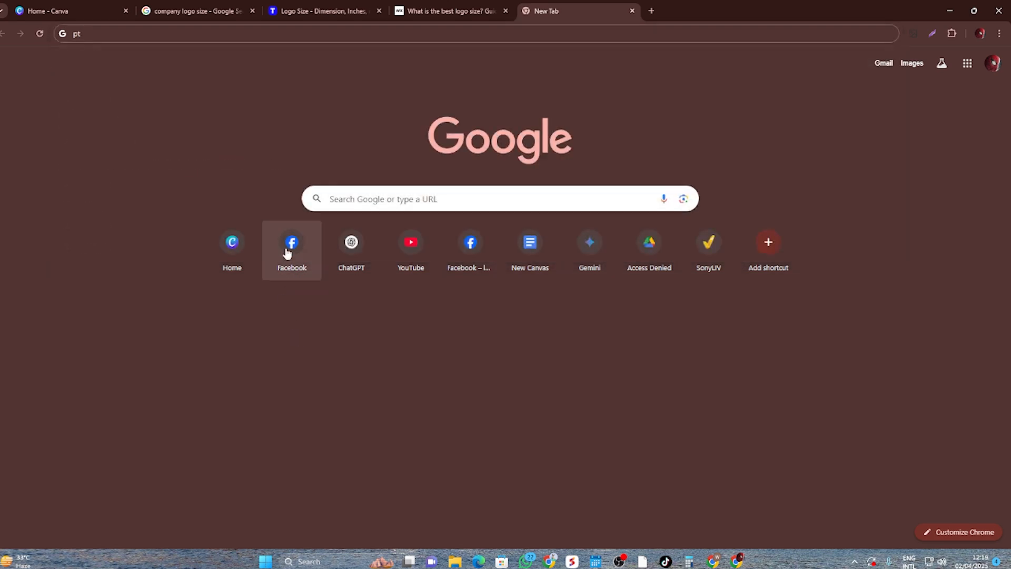
{"action": "left_click", "coordinate": [289, 252]}
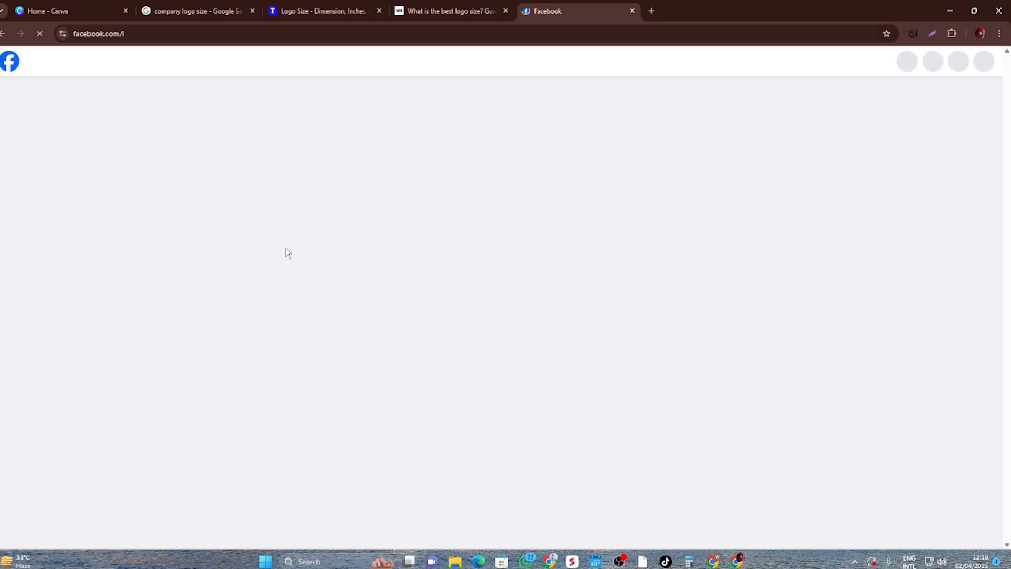
{"action": "middle_click", "coordinate": [577, 5]}
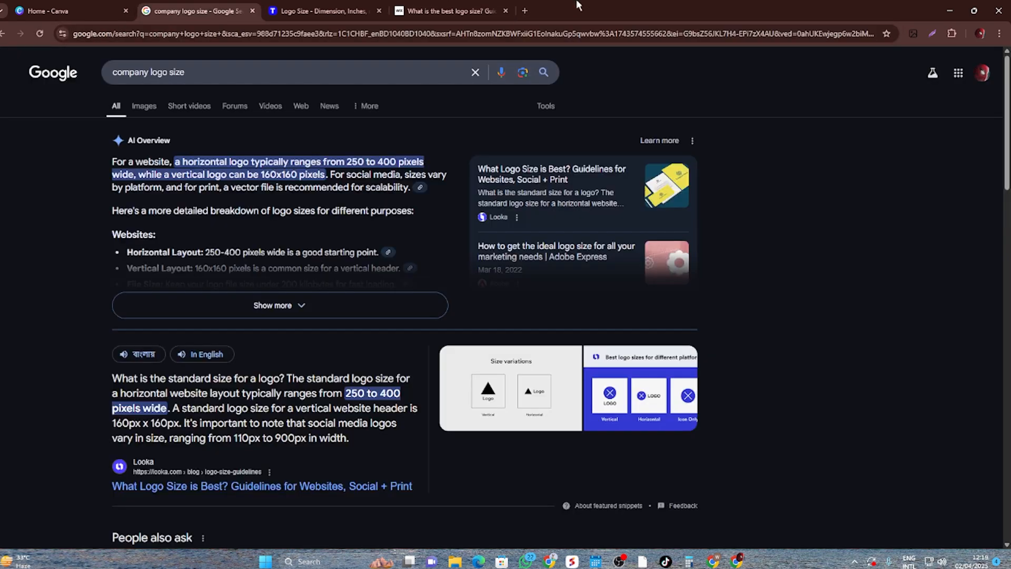
- Enlarge the company logo size search results and read the recommended website logo dimensions
{"action": "left_click", "coordinate": [221, 72]}
{"action": "left_click", "coordinate": [18, 194]}
{"action": "key", "text": "ctrl+plus"}
{"action": "key", "text": "ctrl+plus"}
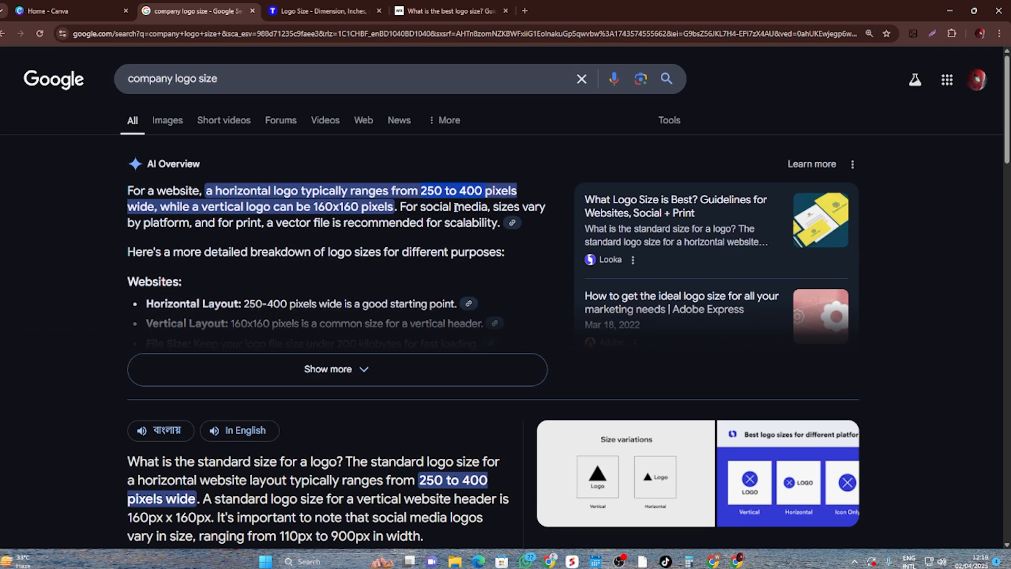
- Switch to Canva and create a custom-size design 250 px wide and 400 px high
{"action": "left_click", "coordinate": [52, 6]}
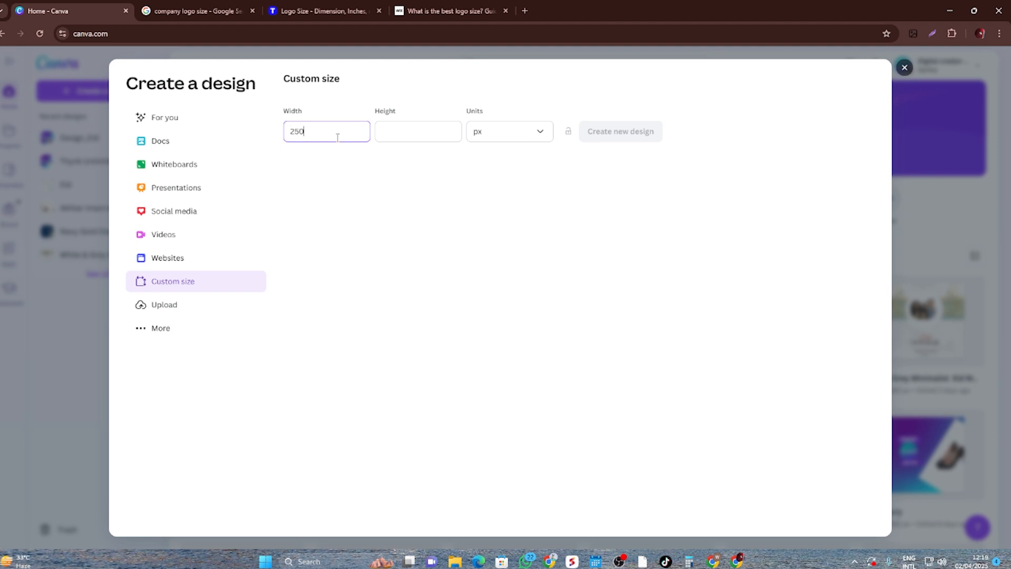
{"action": "key", "text": "Tab"}
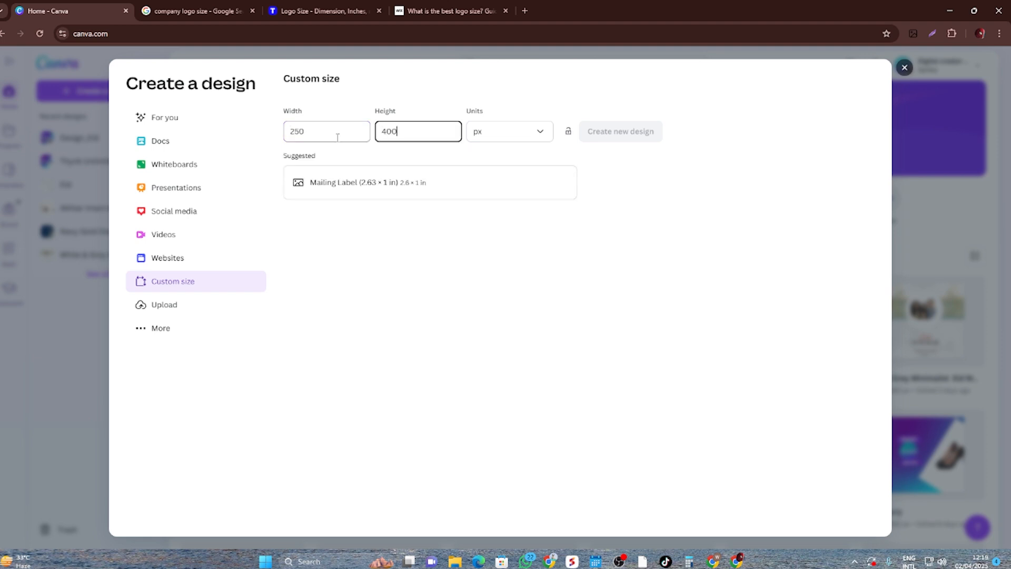
{"action": "left_click", "coordinate": [625, 136]}
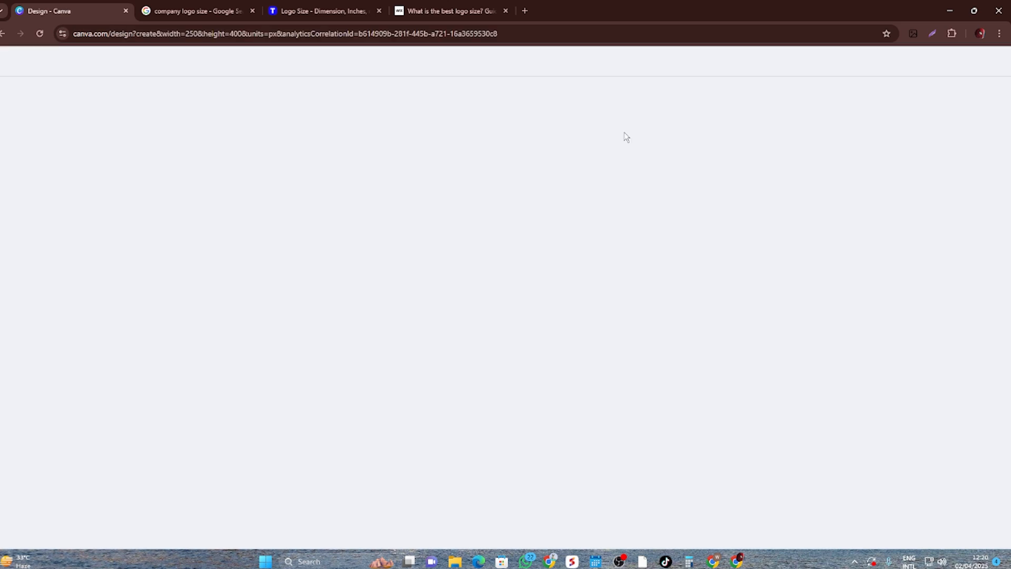
- Close the Wix, Template.net and Google search tabs, keeping only the new Canva design open
{"action": "left_click", "coordinate": [429, 5]}
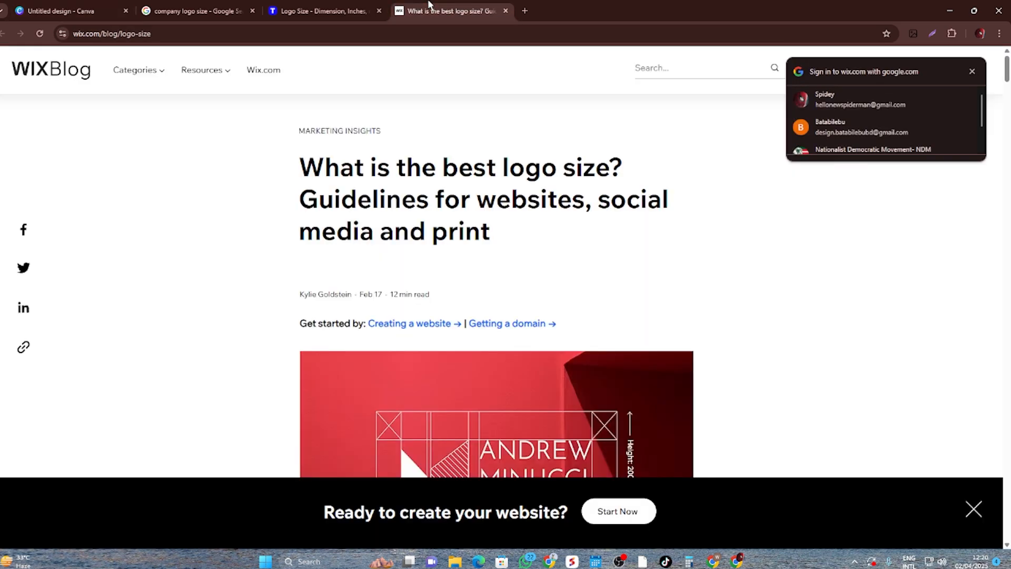
{"action": "key", "text": "ctrl+w"}
{"action": "key", "text": "ctrl+w"}
{"action": "key", "text": "ctrl+w"}
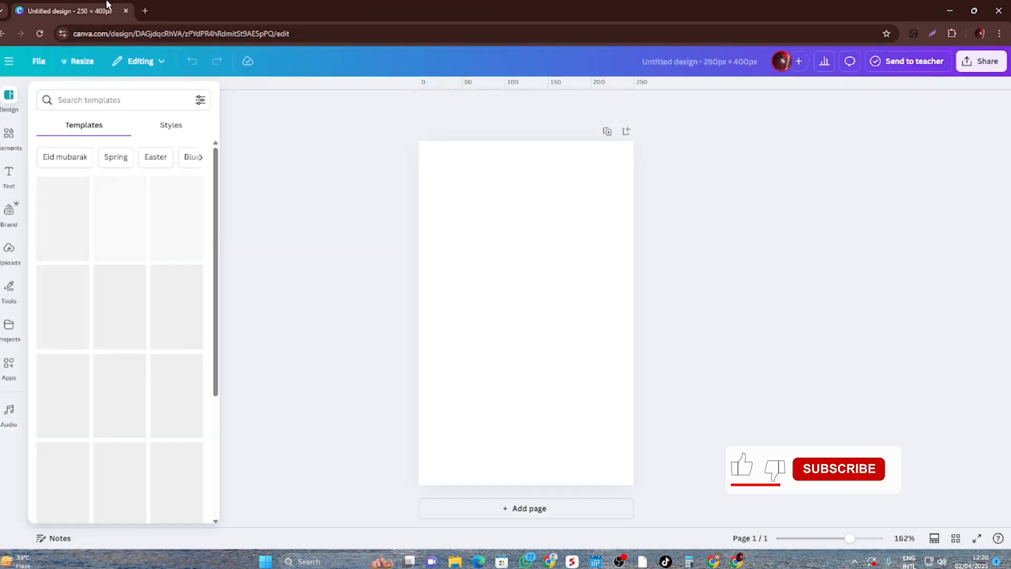
{"action": "left_click", "coordinate": [369, 298]}
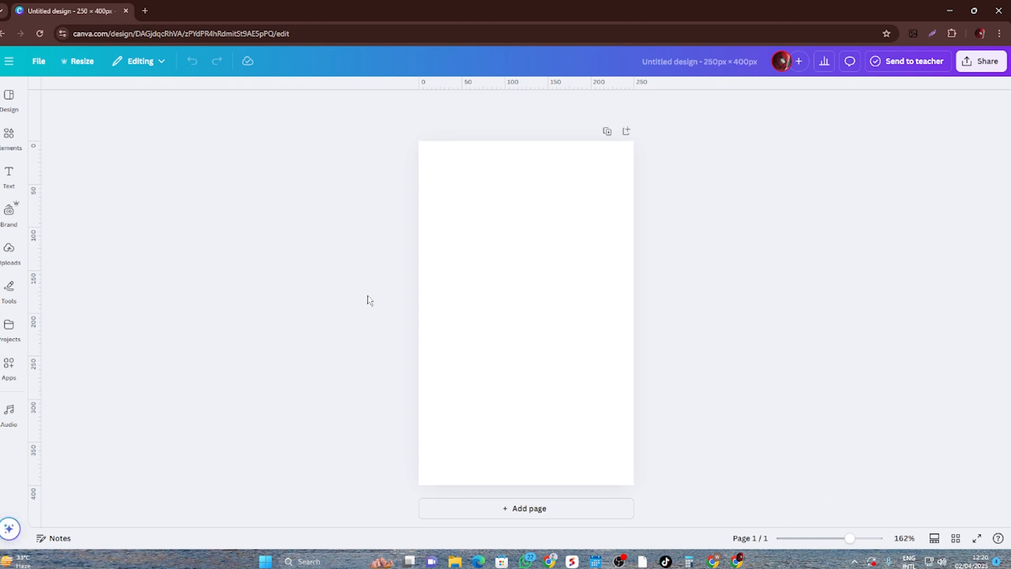
{"action": "left_click", "coordinate": [493, 260]}
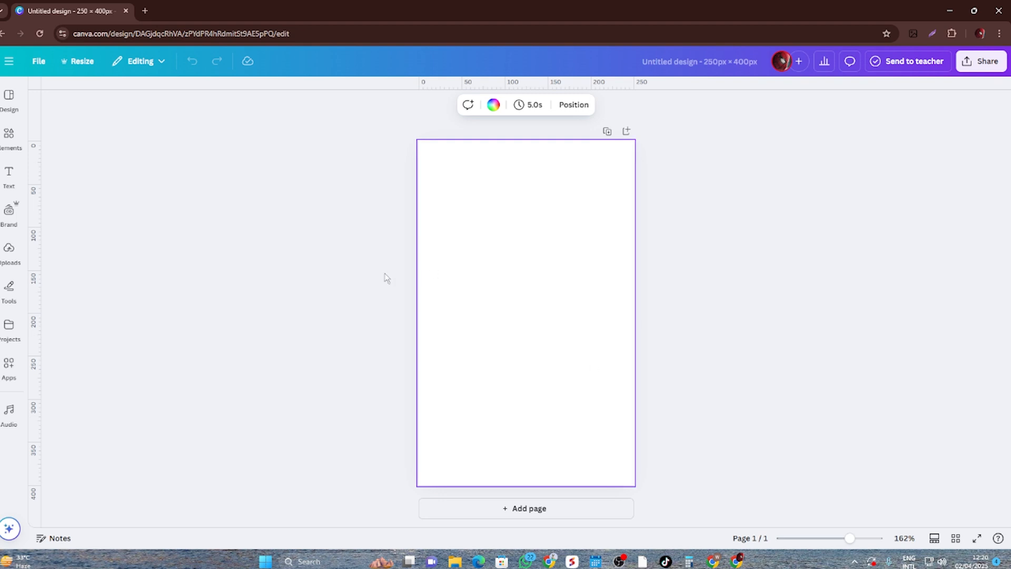
{"action": "left_click", "coordinate": [349, 270]}
- Search the design templates for "logo" and narrow the search to the suggested Business logo category
{"action": "left_click", "coordinate": [9, 98]}
{"action": "left_click", "coordinate": [90, 100]}
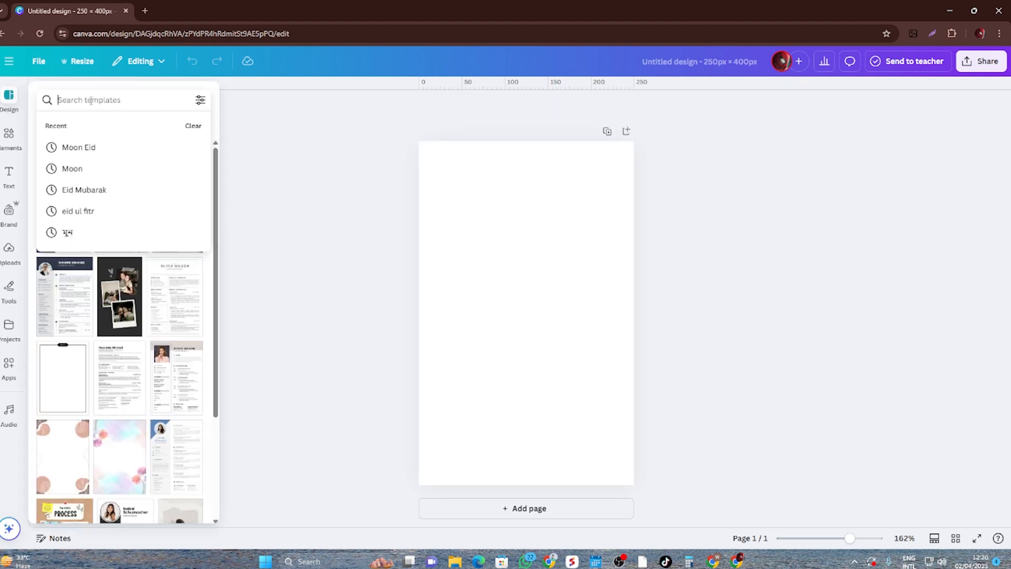
{"action": "type", "text": "logo"}
{"action": "key", "text": "Return"}
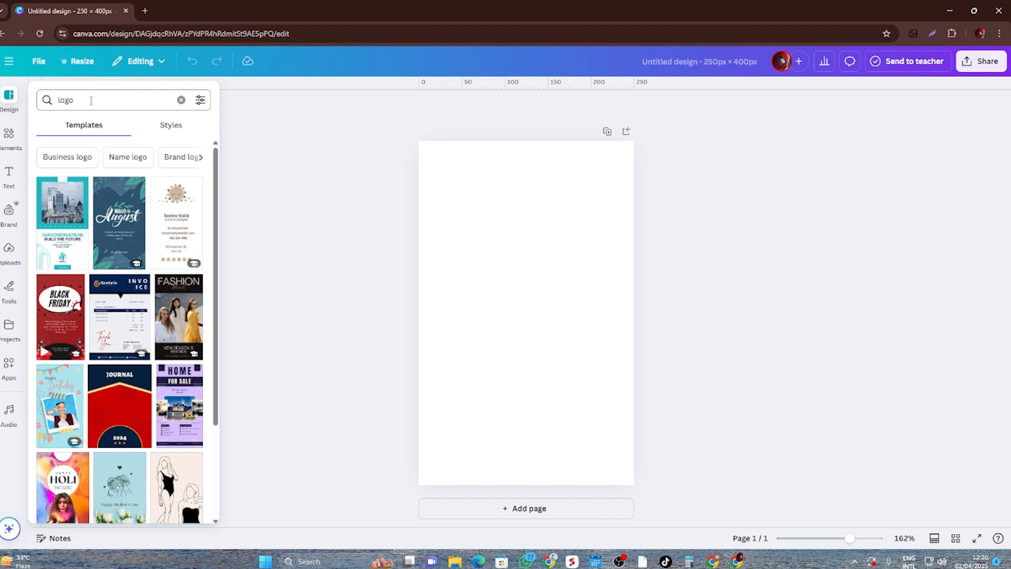
{"action": "left_click", "coordinate": [67, 157]}
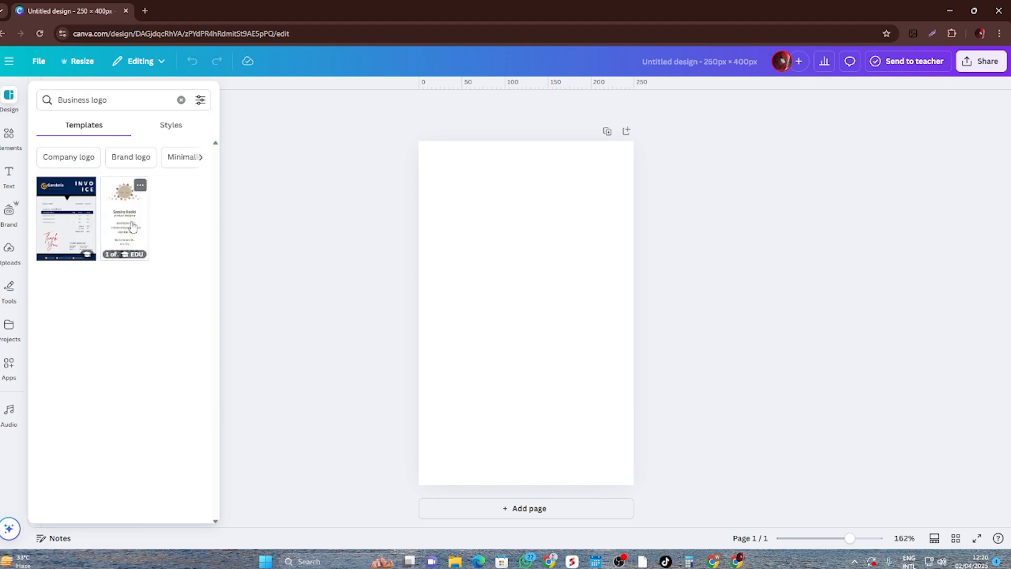
- Search the elements library for "logo" and look through the graphics, photos, frames and videos offered
{"action": "left_click", "coordinate": [9, 134]}
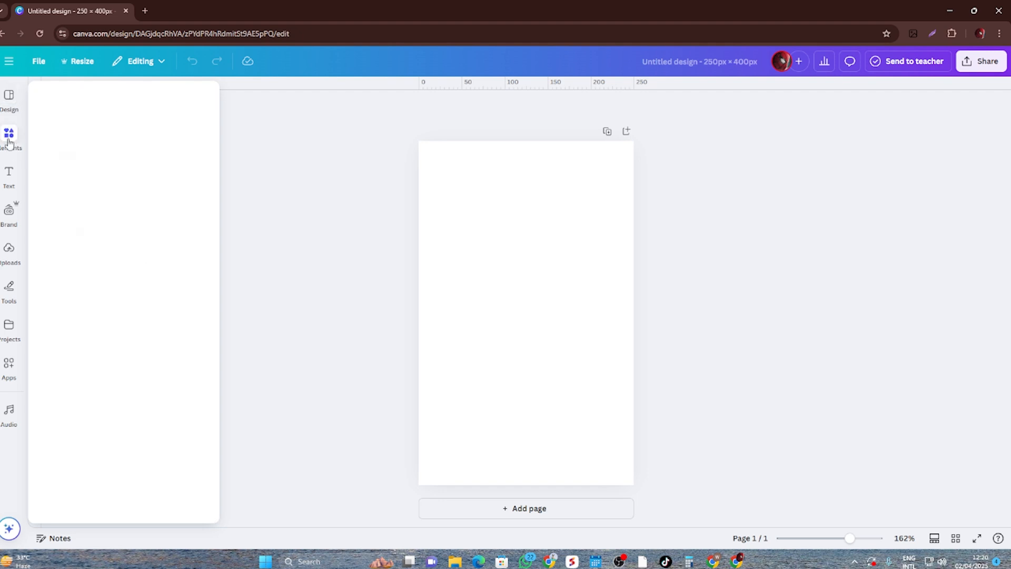
{"action": "left_click", "coordinate": [115, 97]}
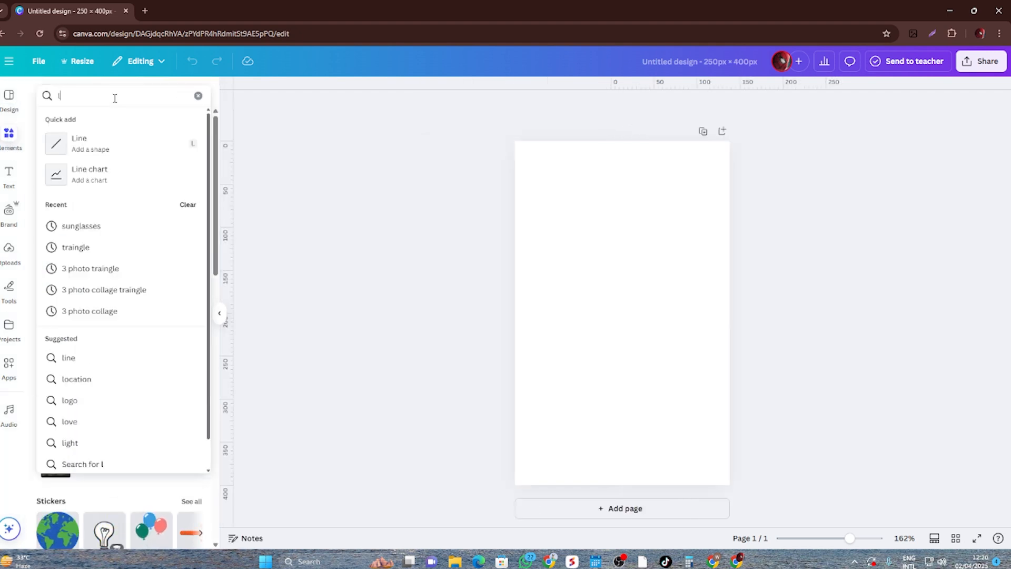
{"action": "type", "text": "logo"}
{"action": "key", "text": "Return"}
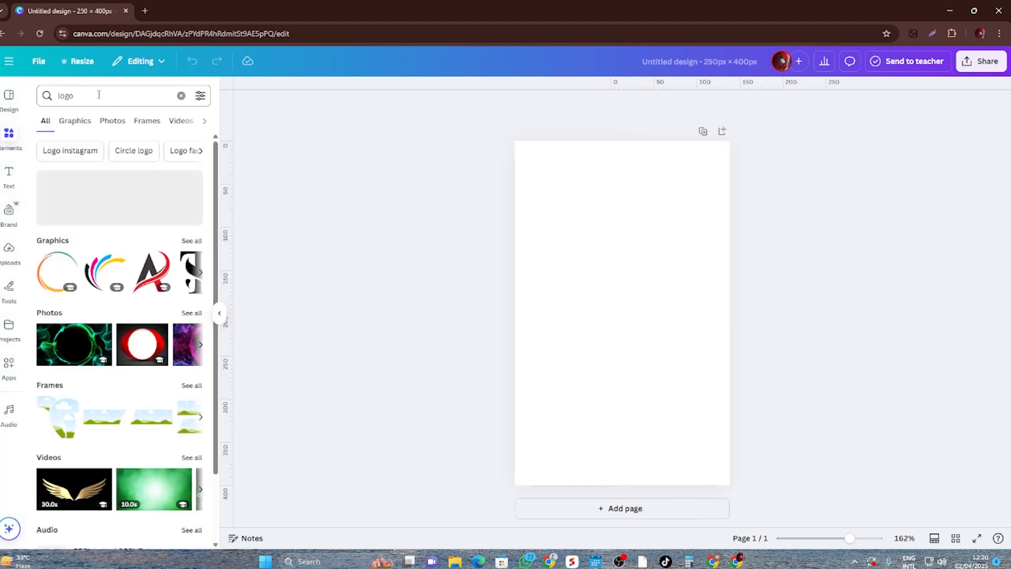
{"action": "scroll", "coordinate": [174, 293], "scroll_direction": "down", "scroll_amount": 2}
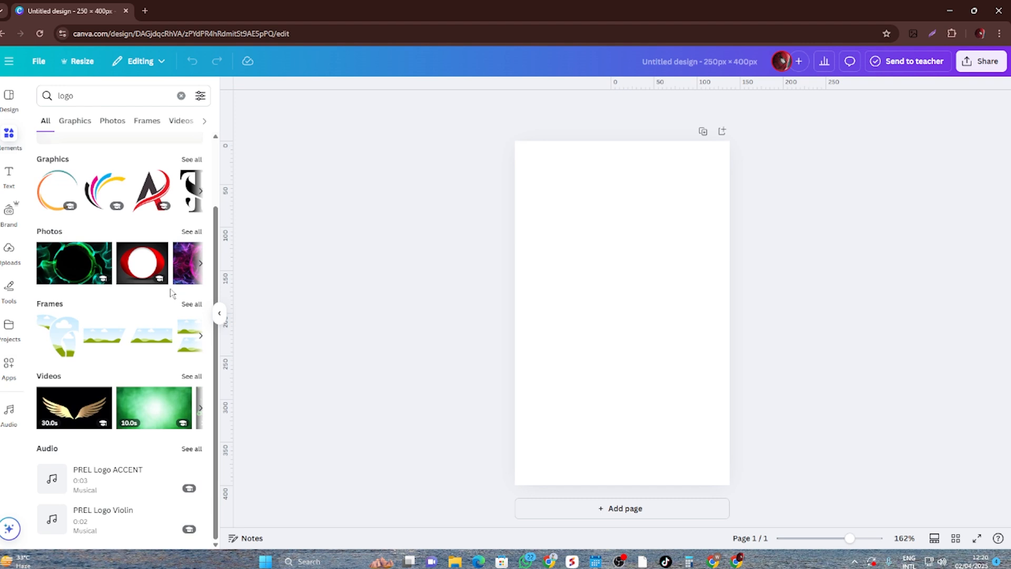
{"action": "scroll", "coordinate": [144, 304], "scroll_direction": "up", "scroll_amount": 2}
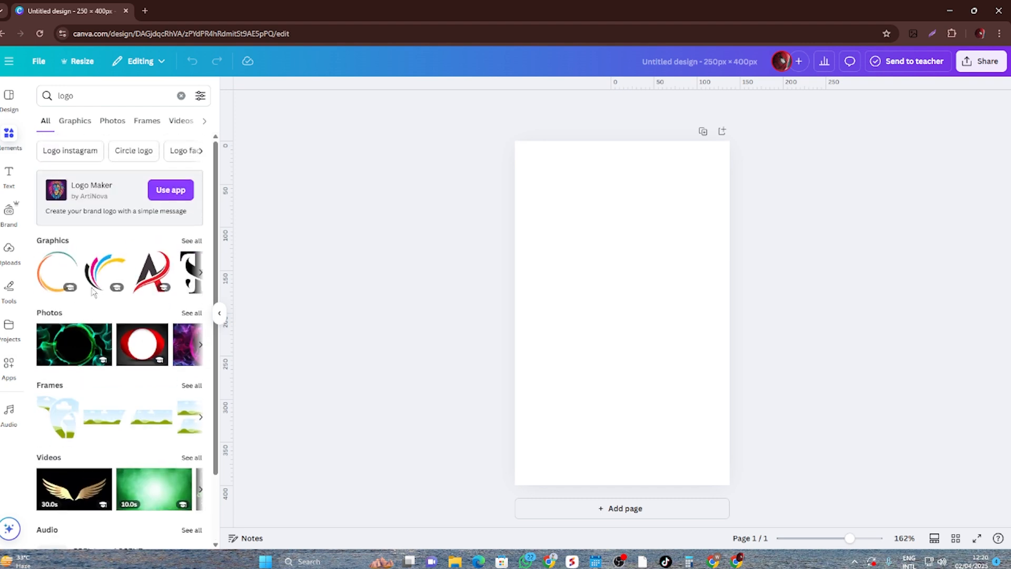
- Return to the design templates, switch the search to Brand logo and look through the templates
{"action": "left_click", "coordinate": [8, 98]}
{"action": "left_click", "coordinate": [126, 98]}
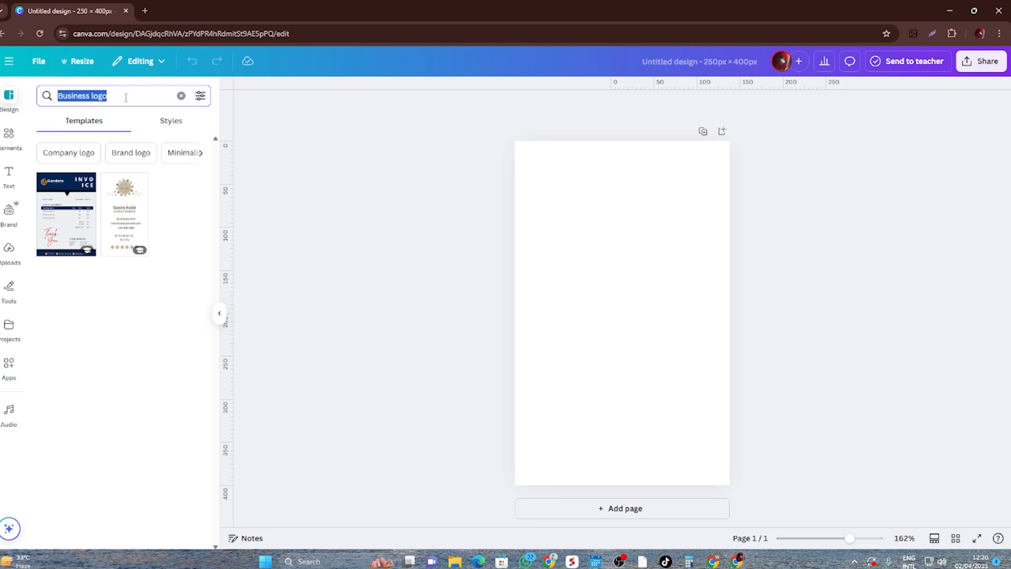
{"action": "left_click", "coordinate": [139, 153]}
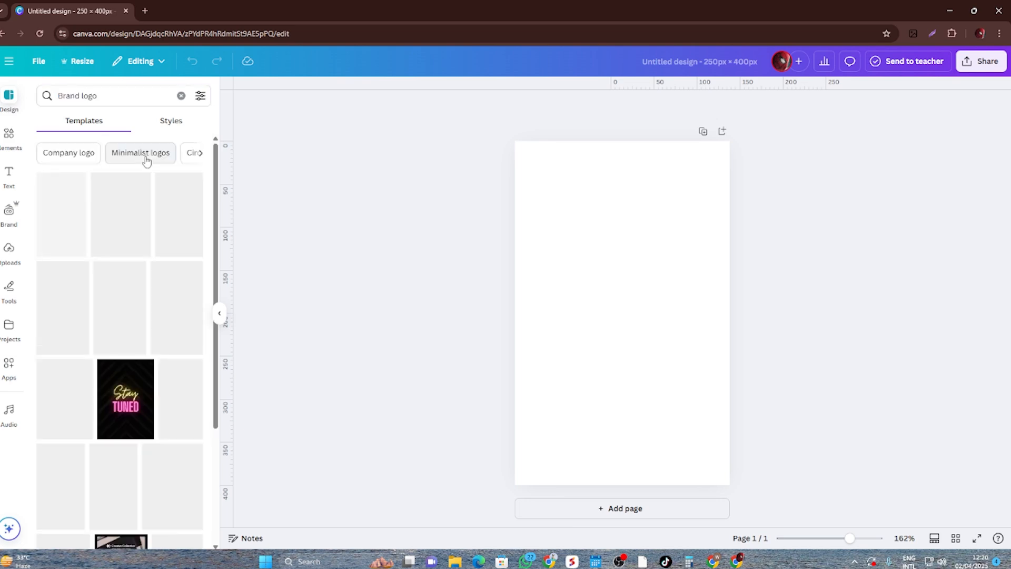
{"action": "scroll", "coordinate": [109, 359], "scroll_direction": "down", "scroll_amount": 8}
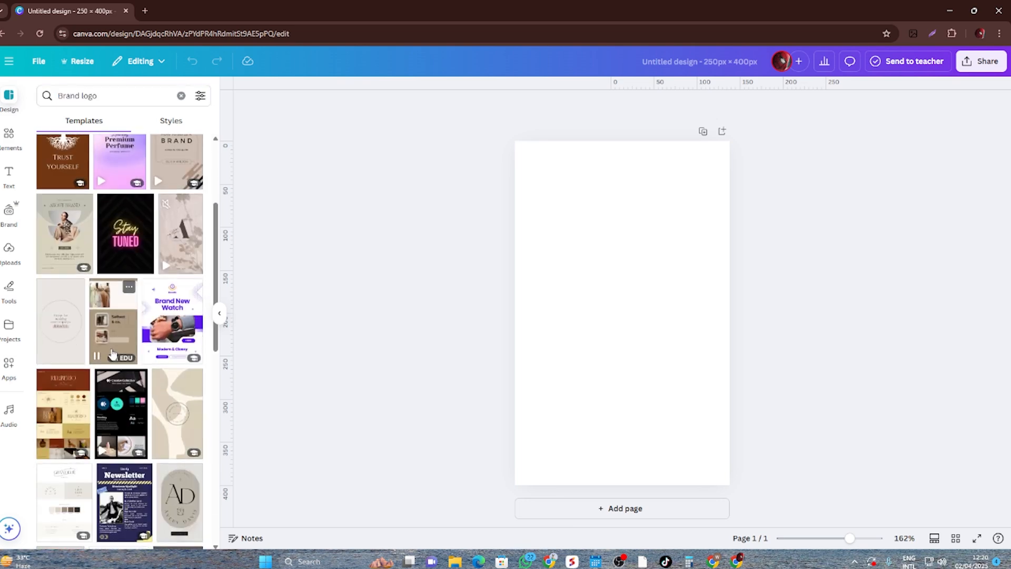
- Browse the text font combinations and add the "Content that CLICKS" combination to the page
{"action": "left_click", "coordinate": [9, 176]}
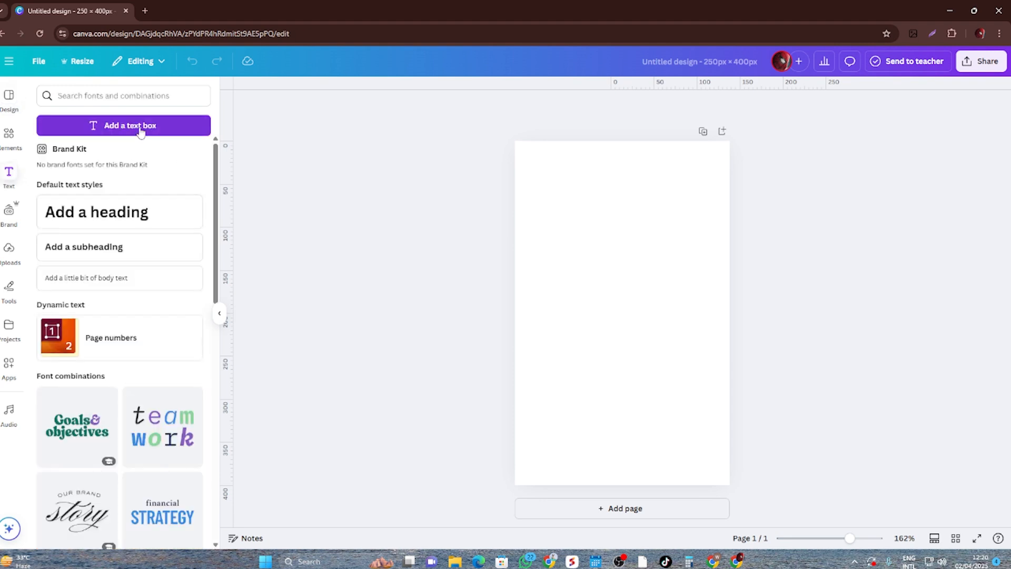
{"action": "scroll", "coordinate": [147, 448], "scroll_direction": "down", "scroll_amount": 5}
{"action": "scroll", "coordinate": [106, 380], "scroll_direction": "down", "scroll_amount": 7}
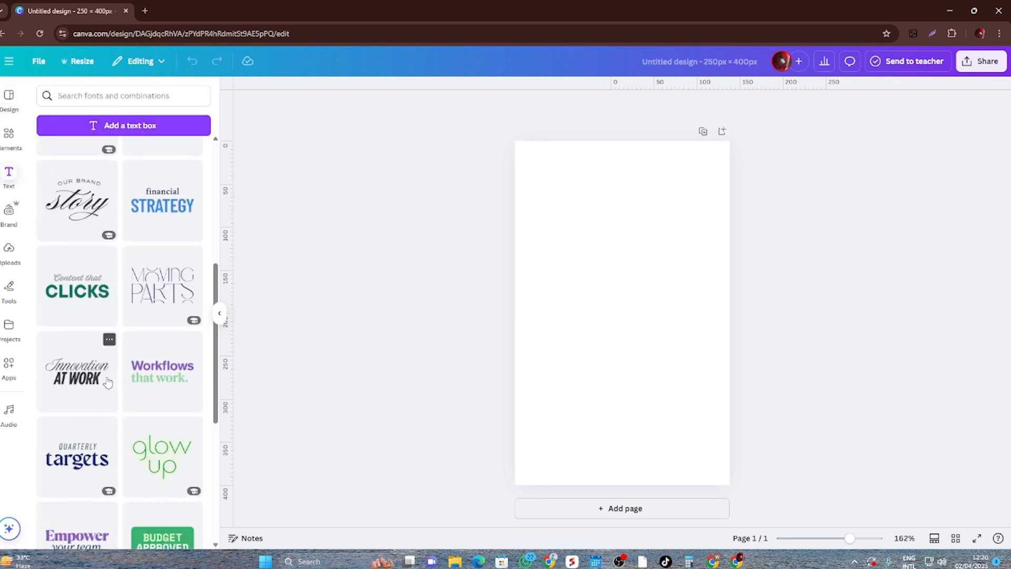
{"action": "scroll", "coordinate": [107, 382], "scroll_direction": "down", "scroll_amount": 4}
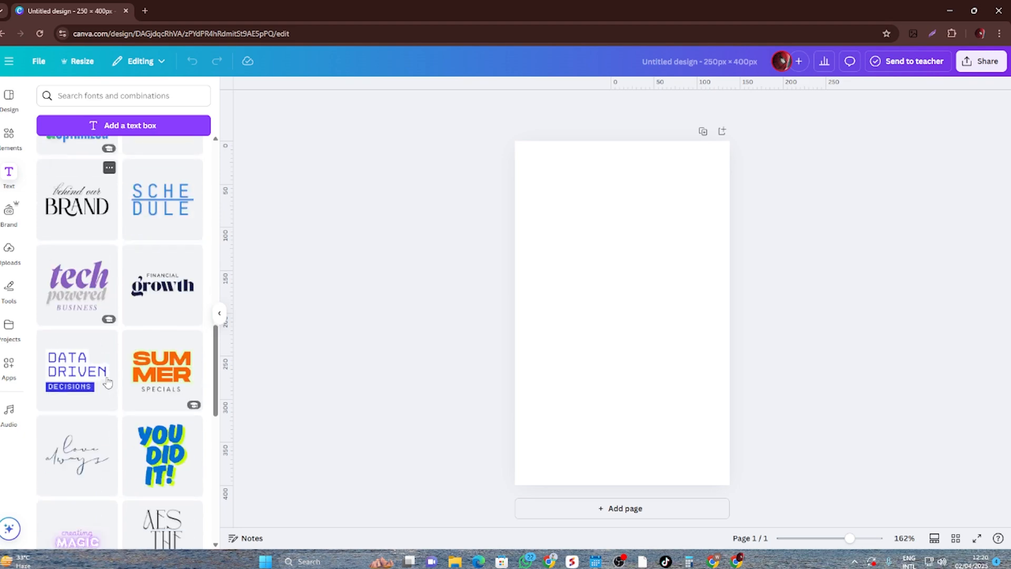
{"action": "scroll", "coordinate": [107, 382], "scroll_direction": "up", "scroll_amount": 15}
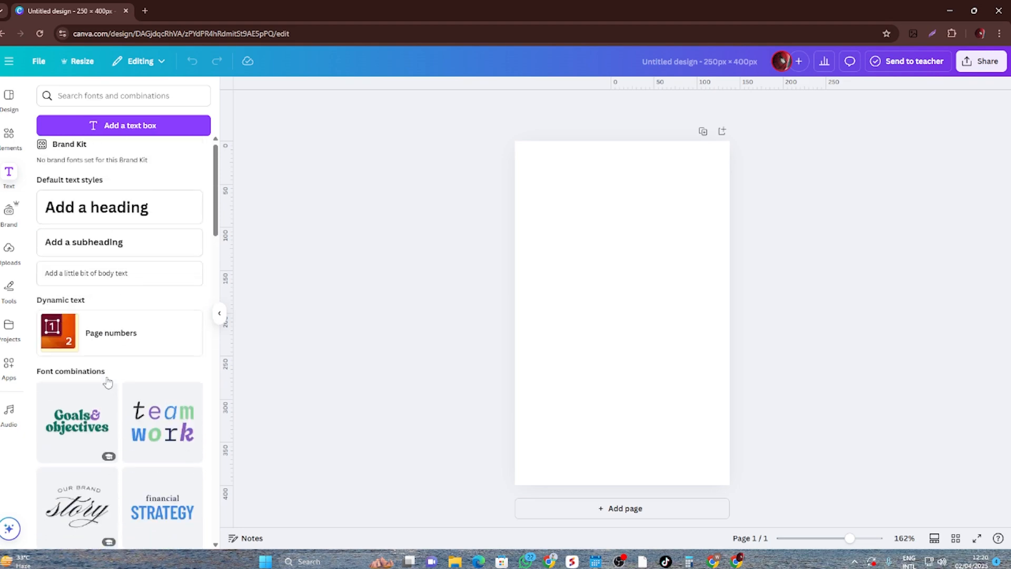
{"action": "scroll", "coordinate": [107, 382], "scroll_direction": "down", "scroll_amount": 4}
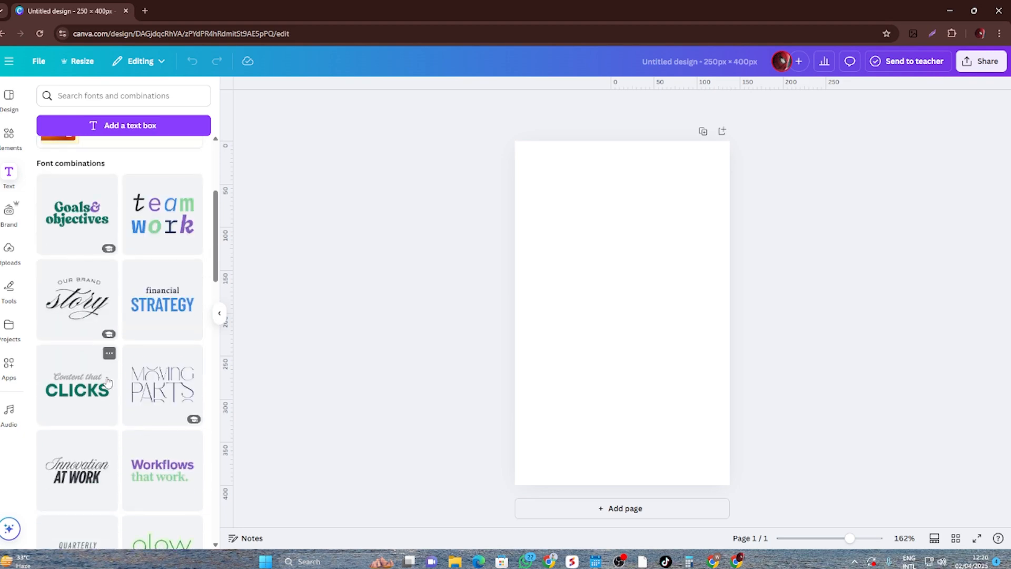
{"action": "scroll", "coordinate": [107, 381], "scroll_direction": "down", "scroll_amount": 2}
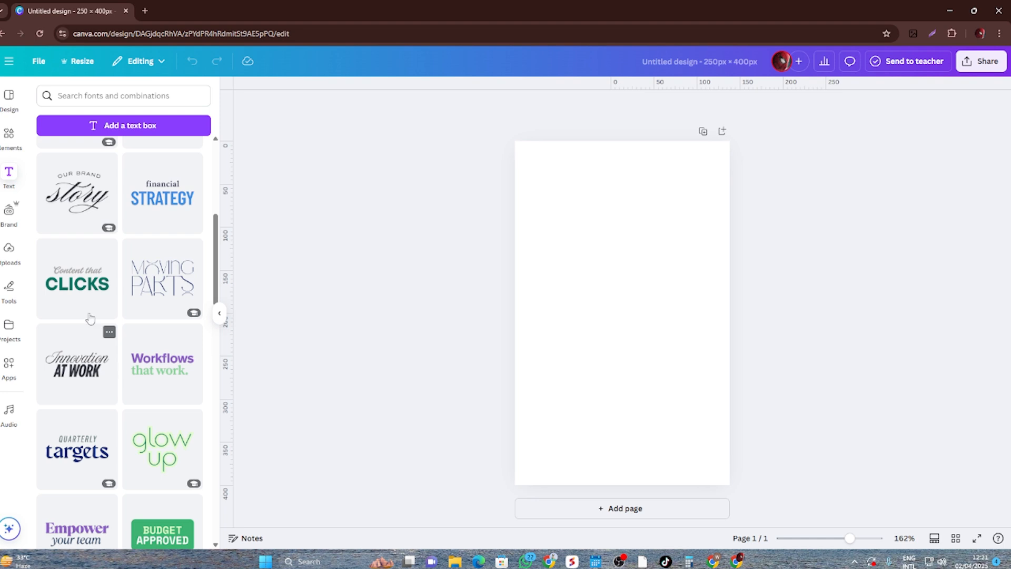
{"action": "left_click_drag", "start_coordinate": [90, 318], "coordinate": [641, 337]}
- Ungroup the added text, delete the "Content that" line and move the CLICKS text up the page
{"action": "left_click", "coordinate": [636, 326]}
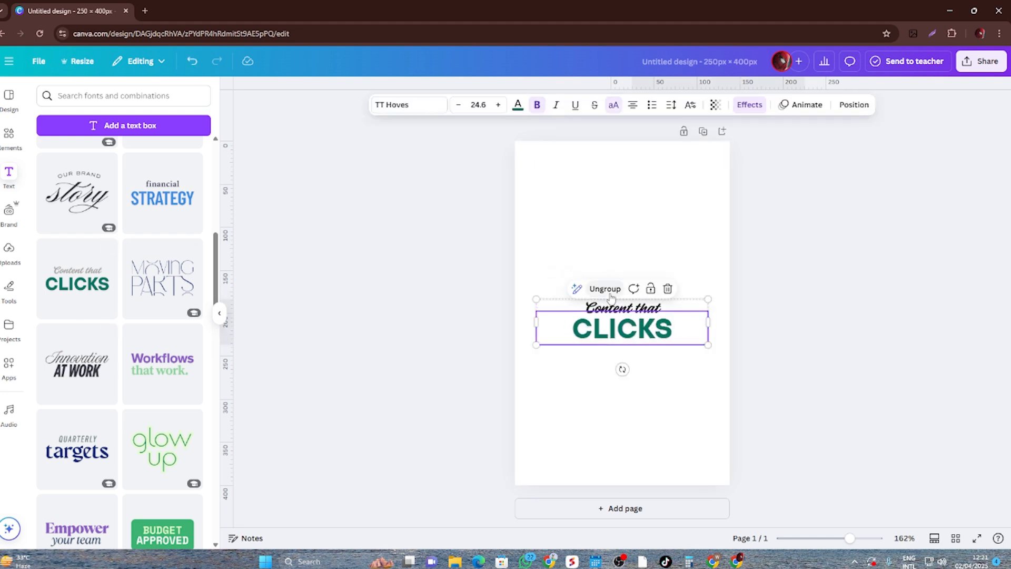
{"action": "left_click", "coordinate": [605, 290]}
{"action": "left_click", "coordinate": [689, 390]}
{"action": "left_click", "coordinate": [633, 309]}
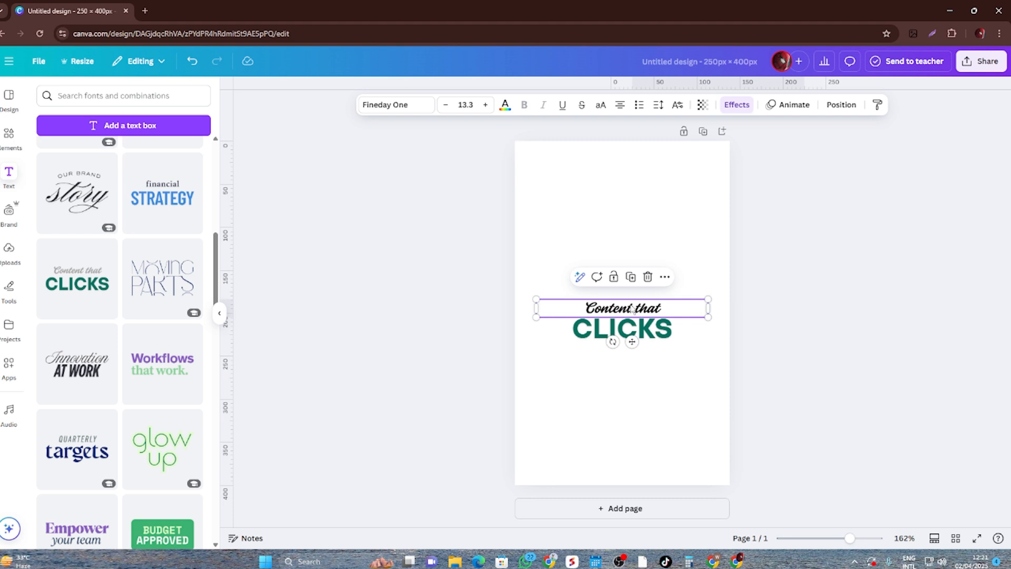
{"action": "left_click", "coordinate": [649, 277]}
{"action": "left_click_drag", "start_coordinate": [632, 328], "coordinate": [632, 283]}
{"action": "left_click", "coordinate": [810, 297]}
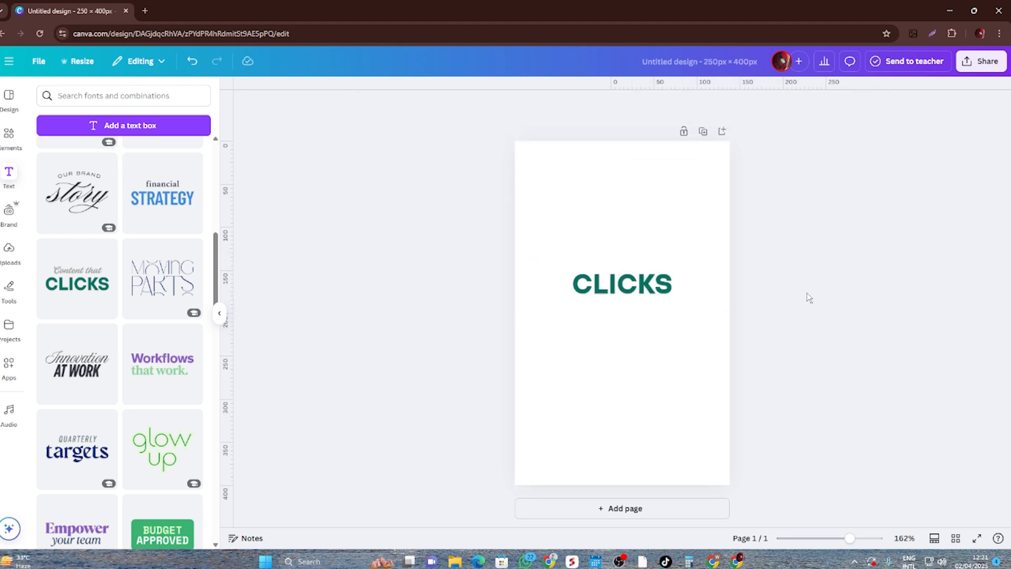
- Shift the CLICKS text slightly lower, keeping it centred across the page
{"action": "left_click", "coordinate": [633, 280]}
{"action": "left_click", "coordinate": [871, 323]}
{"action": "left_click", "coordinate": [653, 296]}
{"action": "left_click", "coordinate": [790, 316]}
{"action": "left_click", "coordinate": [643, 280]}
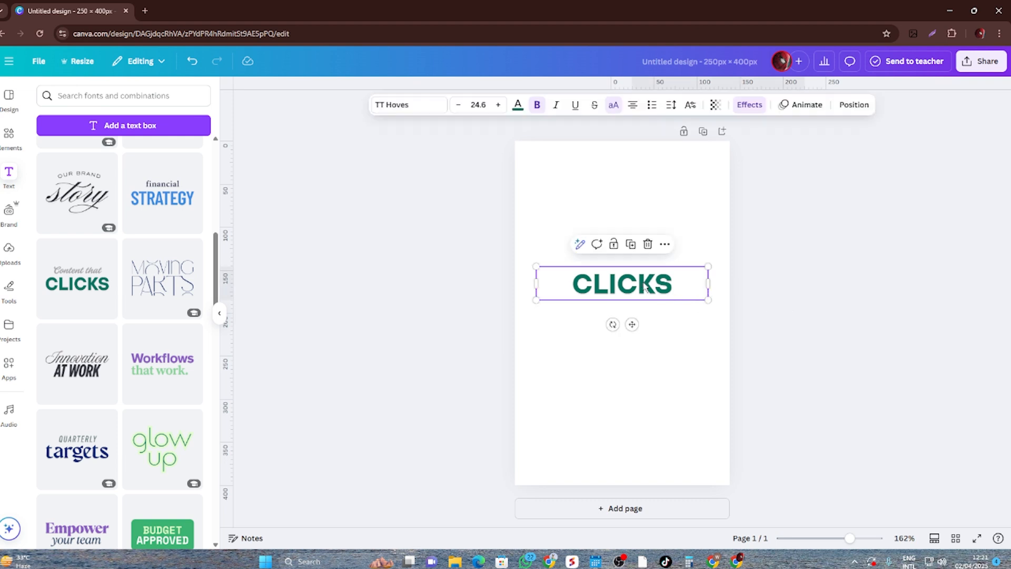
{"action": "left_click_drag", "start_coordinate": [644, 280], "coordinate": [644, 289]}
{"action": "left_click", "coordinate": [857, 333]}
{"action": "left_click", "coordinate": [606, 295]}
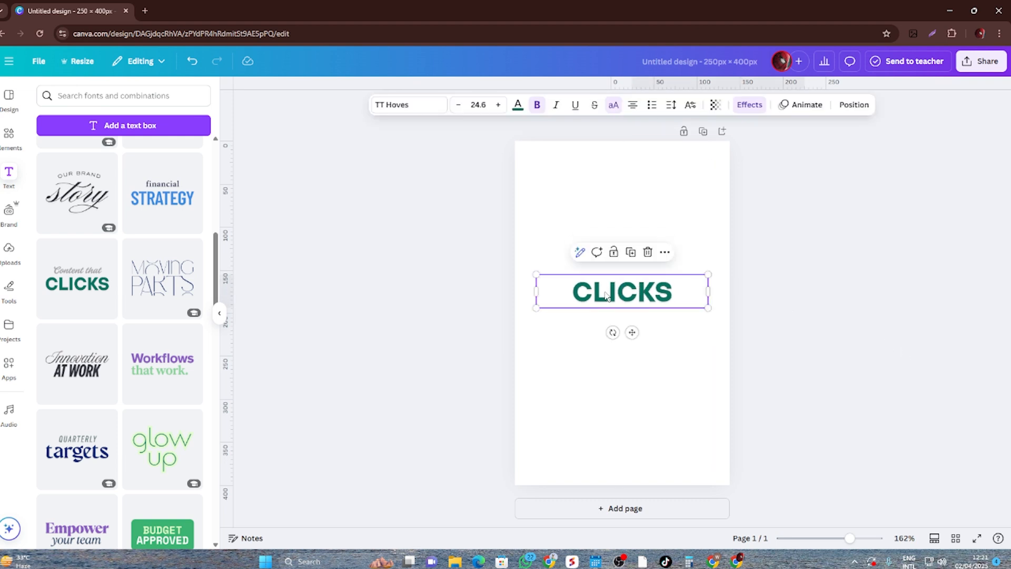
- Search the elements library for "click" and show all matching graphics
{"action": "left_click", "coordinate": [4, 142]}
{"action": "double_click", "coordinate": [124, 96]}
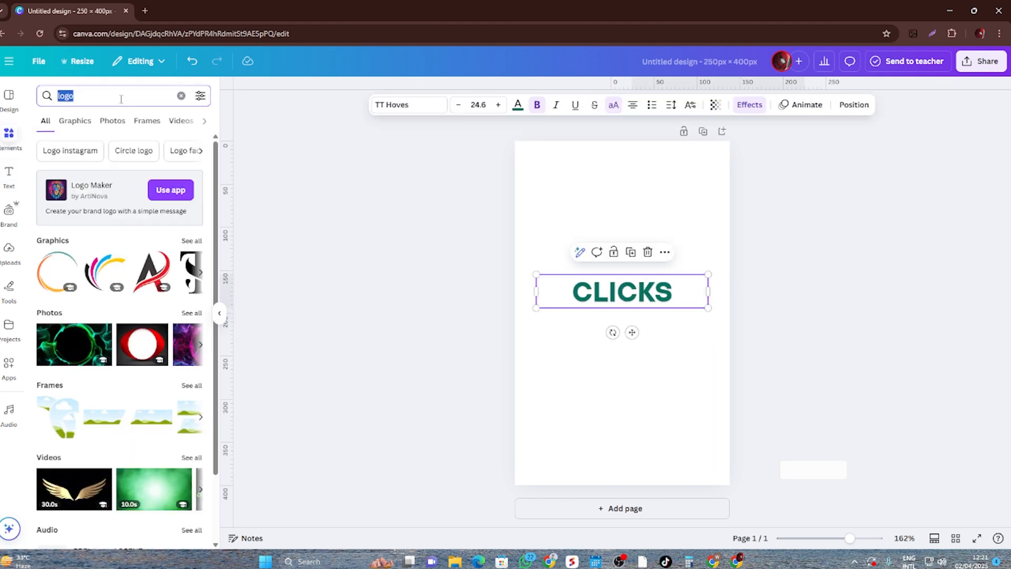
{"action": "type", "text": "clcik"}
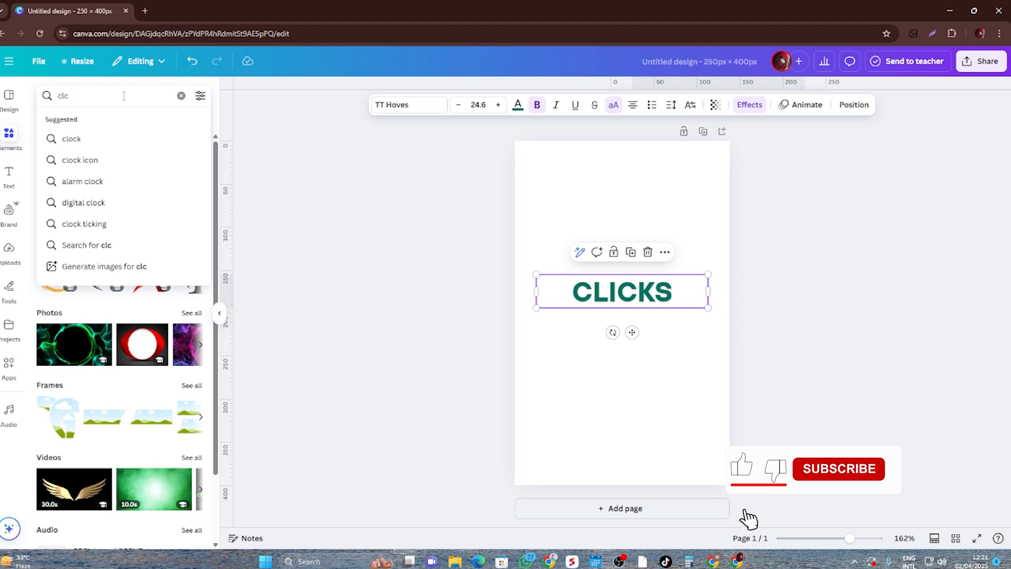
{"action": "key", "text": "BackSpace"}
{"action": "type", "text": "ick"}
{"action": "key", "text": "Return"}
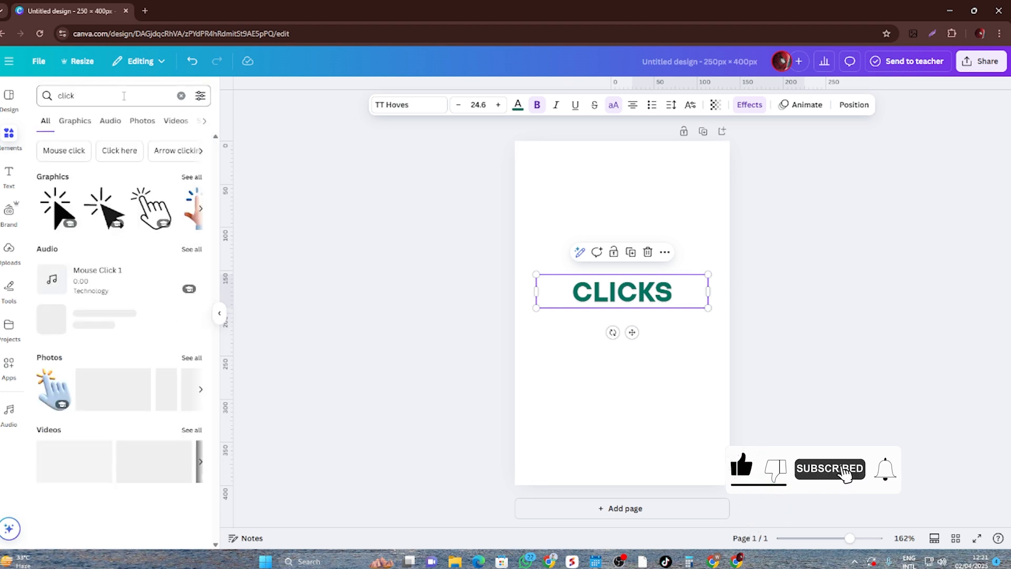
{"action": "left_click", "coordinate": [192, 177]}
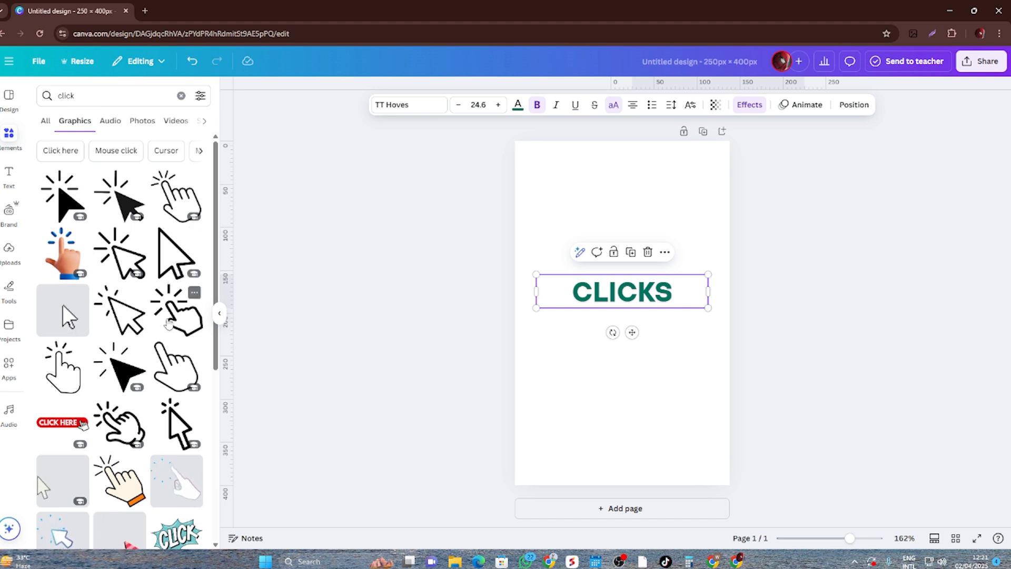
- Add the outlined clicking-hand graphic, shrink it to about the text's height and place it just after the CLICKS text
{"action": "left_click", "coordinate": [168, 318]}
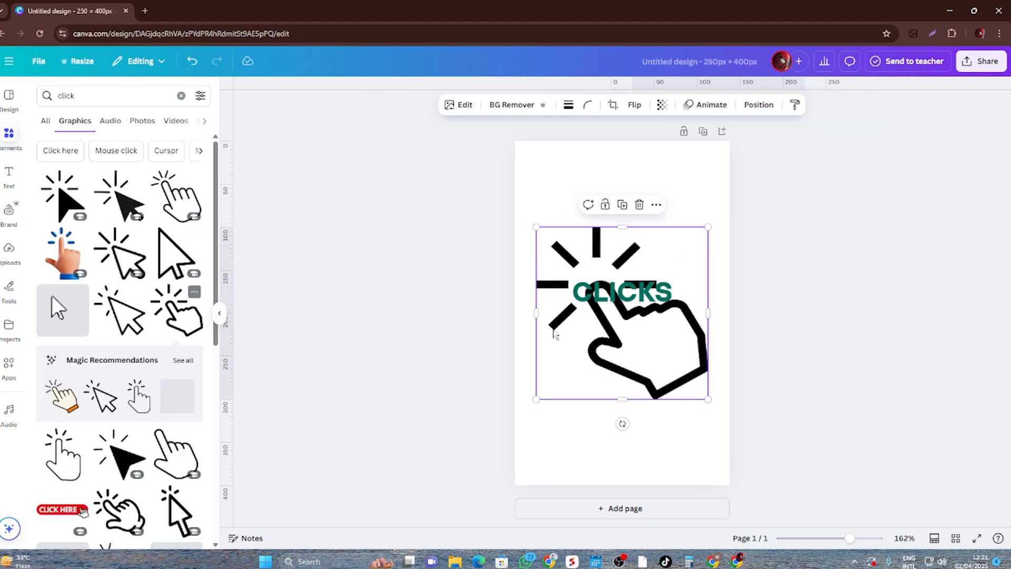
{"action": "left_click_drag", "start_coordinate": [708, 400], "coordinate": [692, 298]}
{"action": "left_click", "coordinate": [679, 358]}
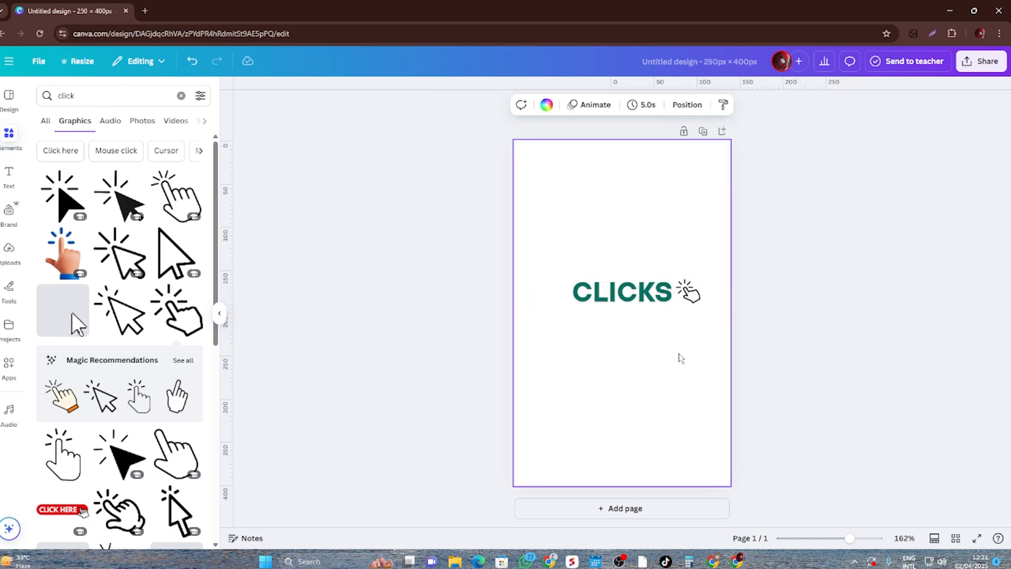
- Move the CLICKS text slightly down to line it up with the hand graphic
{"action": "scroll", "coordinate": [692, 318], "scroll_direction": "up", "scroll_amount": 5}
{"action": "left_click", "coordinate": [796, 291]}
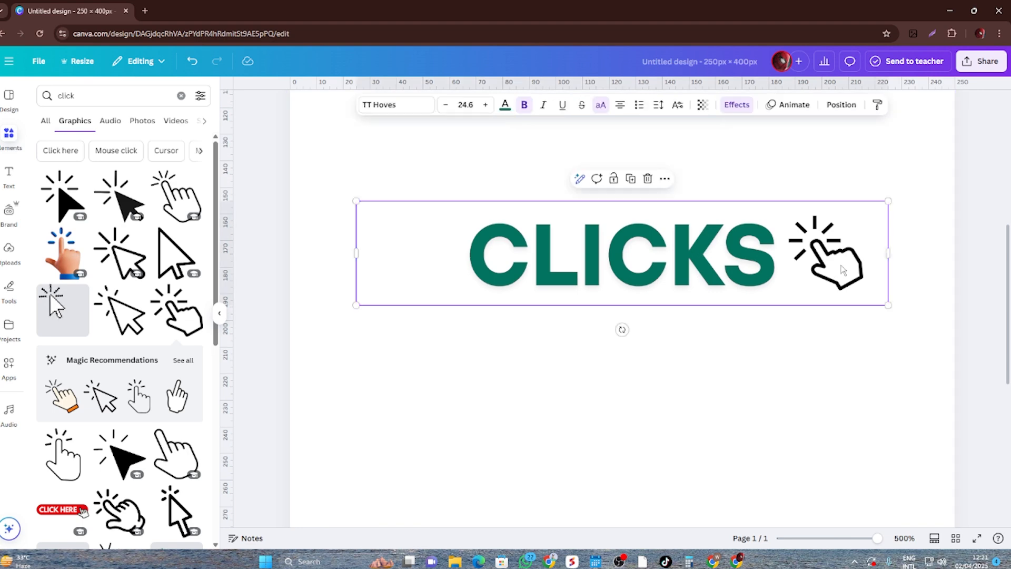
{"action": "left_click_drag", "start_coordinate": [840, 262], "coordinate": [843, 274]}
{"action": "left_click", "coordinate": [805, 366]}
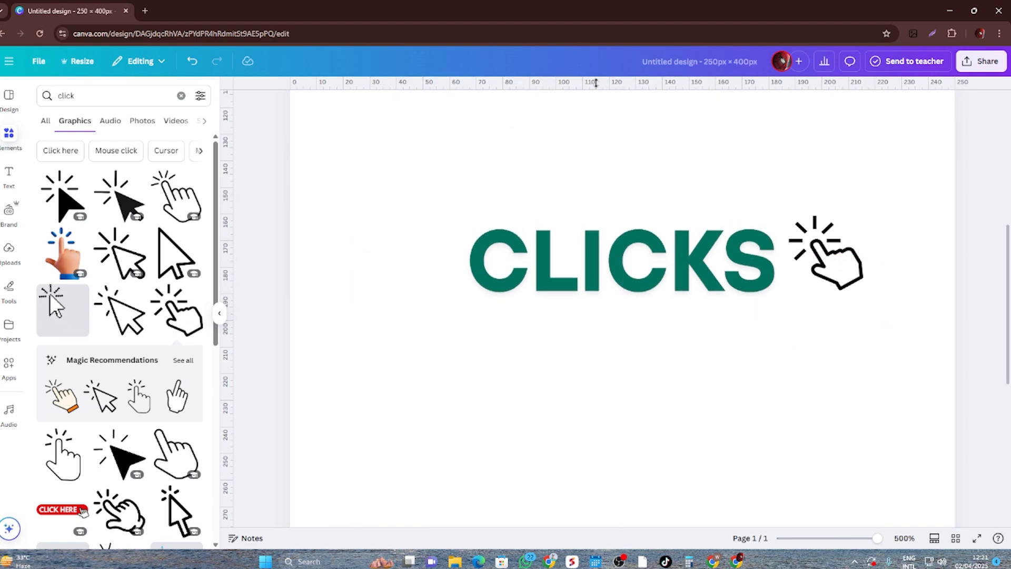
- Place a horizontal guide level with the base of the hand graphic and nudge the CLICKS text up to it
{"action": "left_click_drag", "start_coordinate": [597, 84], "coordinate": [622, 290]}
{"action": "left_click", "coordinate": [790, 296]}
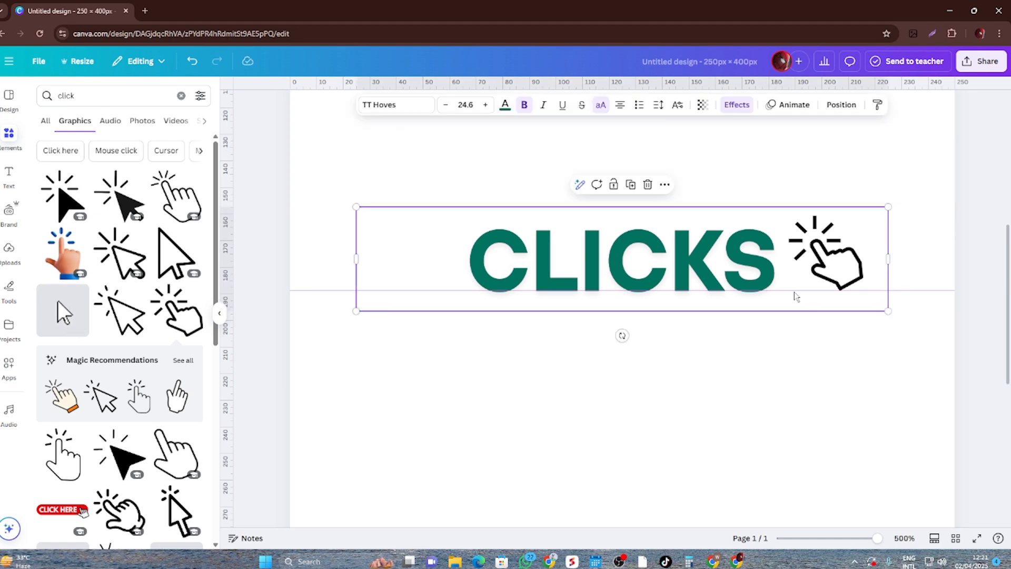
{"action": "key", "text": "Up"}
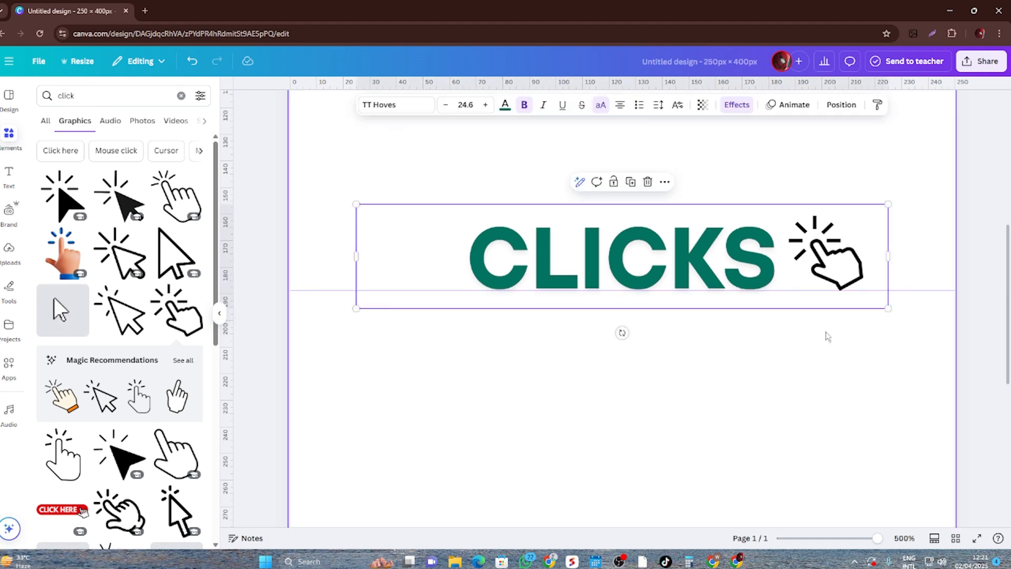
{"action": "left_click", "coordinate": [835, 349]}
- Remove the horizontal guide from the page
{"action": "left_click_drag", "start_coordinate": [787, 289], "coordinate": [775, 21]}
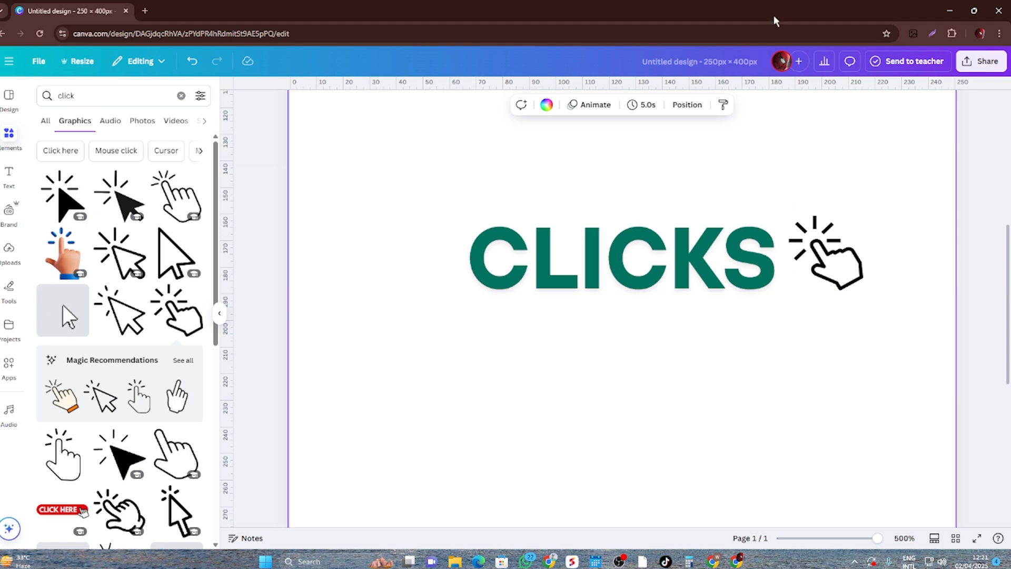
{"action": "scroll", "coordinate": [757, 364], "scroll_direction": "down", "scroll_amount": 5}
{"action": "scroll", "coordinate": [756, 365], "scroll_direction": "down", "scroll_amount": 5}
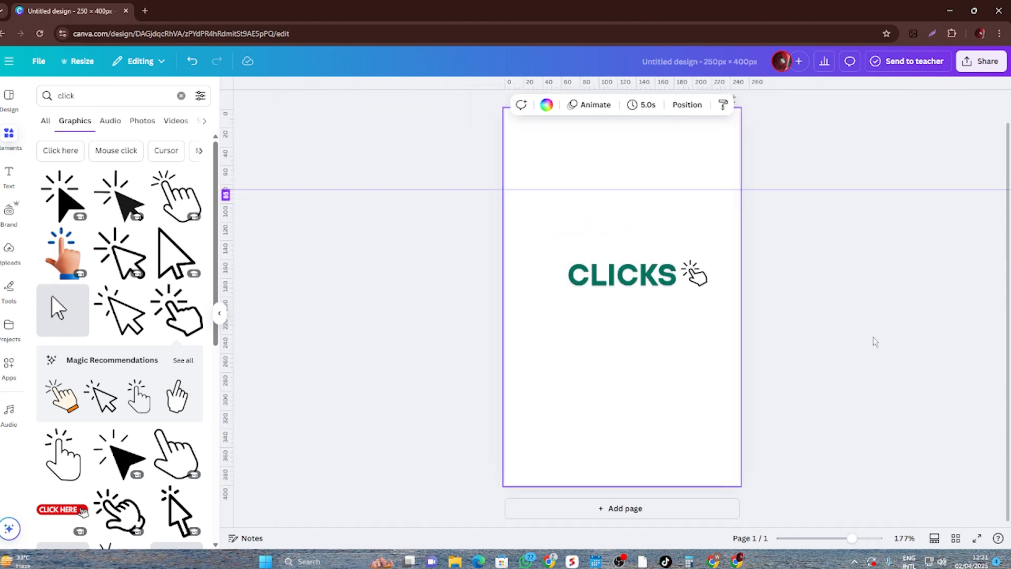
{"action": "left_click", "coordinate": [903, 316]}
{"action": "left_click_drag", "start_coordinate": [718, 189], "coordinate": [724, 75]}
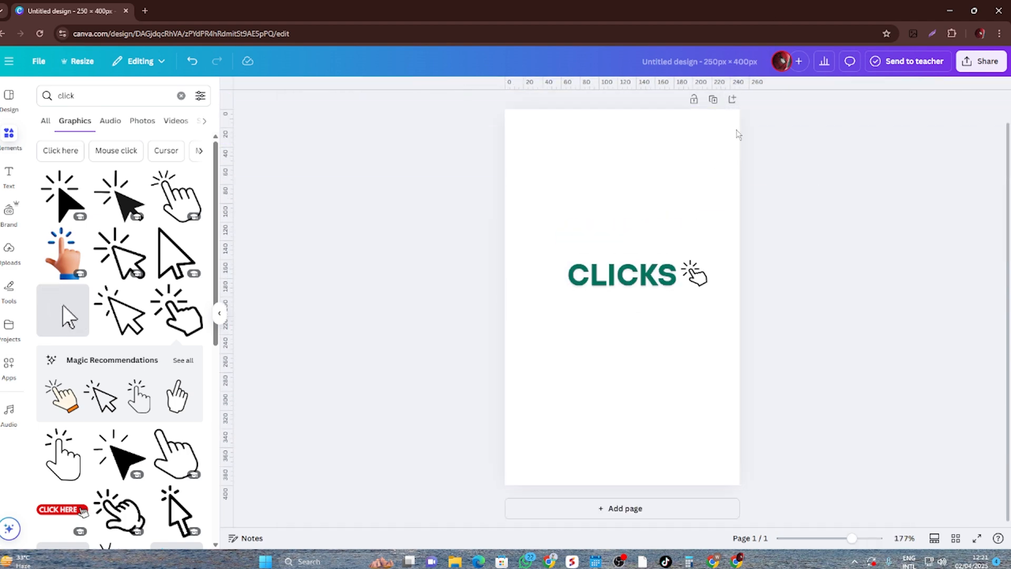
- Select the text and hand graphic together and narrow the text box from its left side, bringing CLICKS closer to the hand
{"action": "scroll", "coordinate": [847, 349], "scroll_direction": "up", "scroll_amount": 3}
{"action": "left_click_drag", "start_coordinate": [522, 192], "coordinate": [776, 342]}
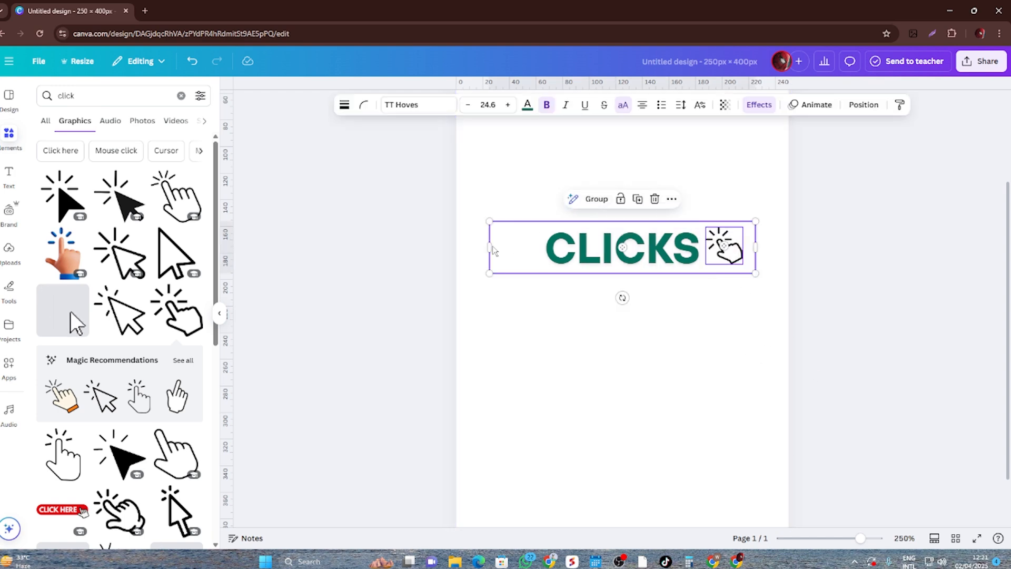
{"action": "left_click_drag", "start_coordinate": [490, 248], "coordinate": [503, 248]}
{"action": "left_click", "coordinate": [729, 407]}
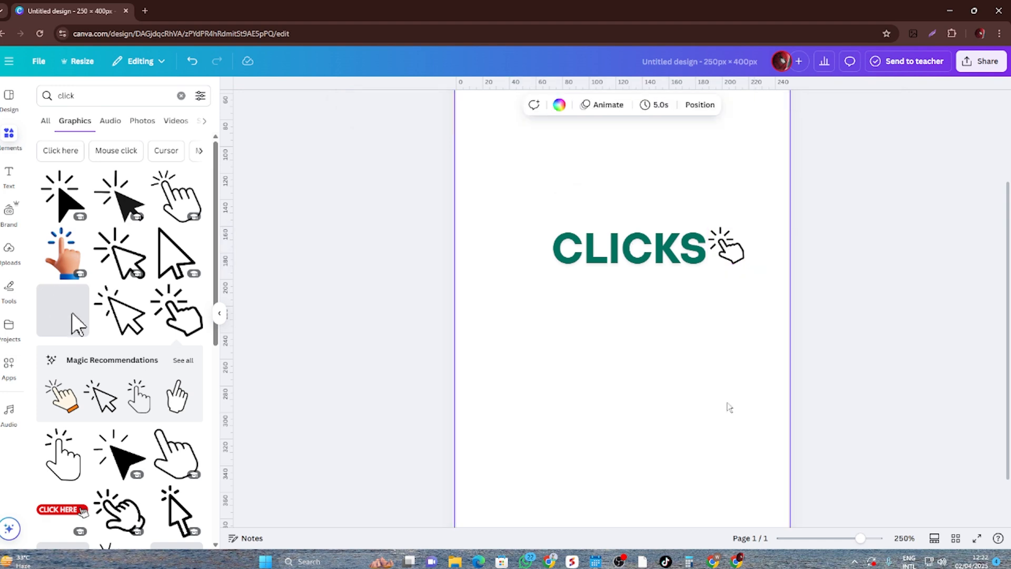
- Group the CLICKS text with the hand graphic and align the group to the page's center and middle
{"action": "mouse_move", "coordinate": [674, 258]}
{"action": "left_mouse_down"}
{"action": "mouse_move", "coordinate": [637, 256]}
{"action": "mouse_move", "coordinate": [655, 258]}
{"action": "left_mouse_up"}
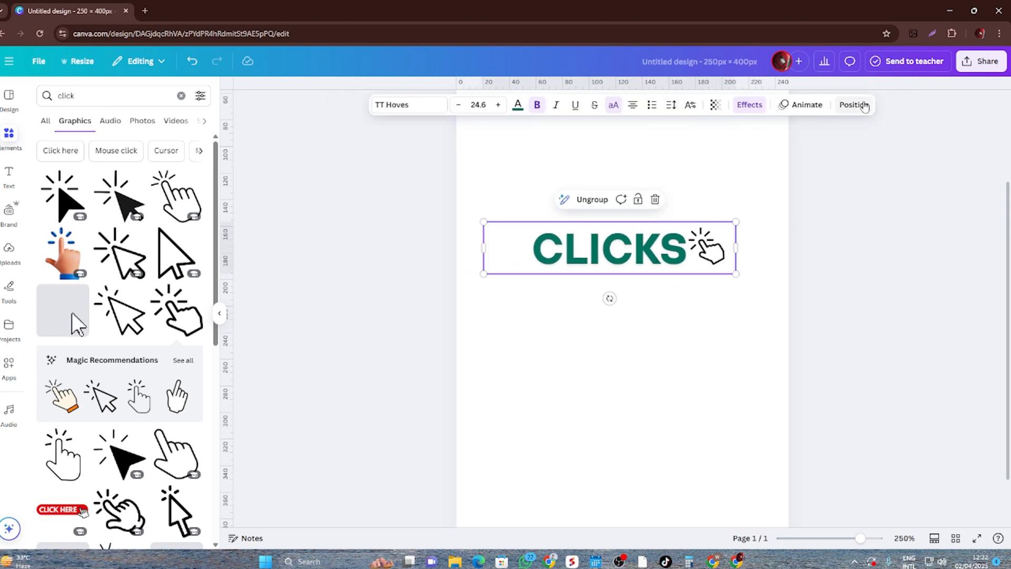
{"action": "left_click", "coordinate": [853, 104]}
{"action": "left_click", "coordinate": [156, 249]}
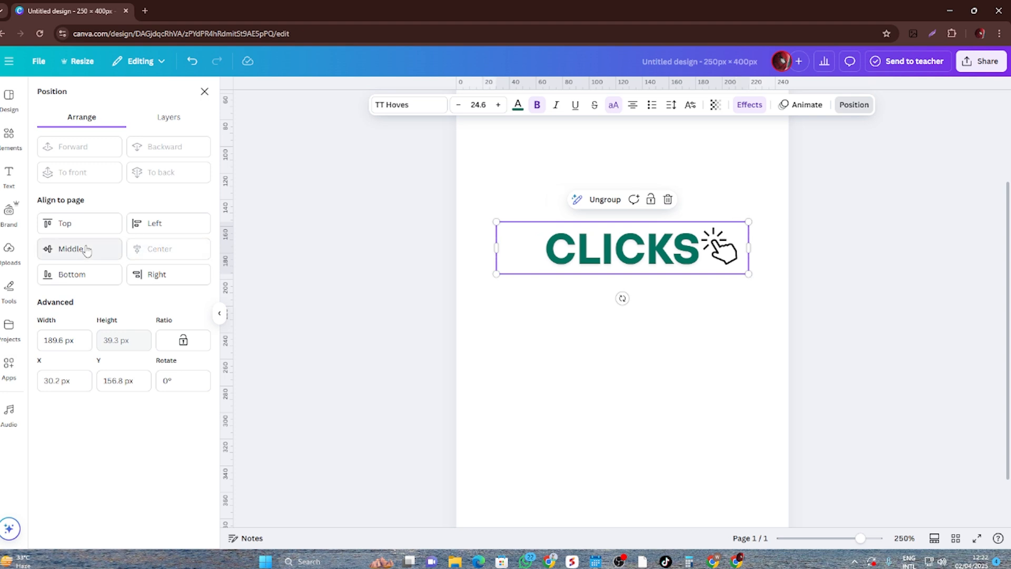
{"action": "left_click", "coordinate": [84, 247]}
{"action": "left_click", "coordinate": [889, 285]}
{"action": "scroll", "coordinate": [848, 279], "scroll_direction": "down", "scroll_amount": 5}
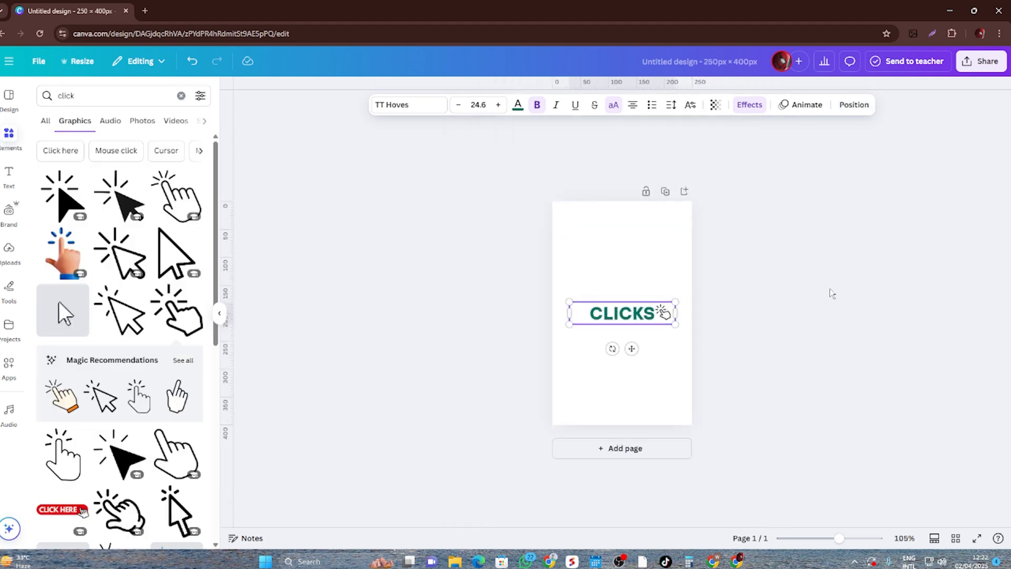
{"action": "left_click", "coordinate": [822, 308]}
{"action": "scroll", "coordinate": [749, 332], "scroll_direction": "up", "scroll_amount": 10}
{"action": "left_click", "coordinate": [691, 298]}
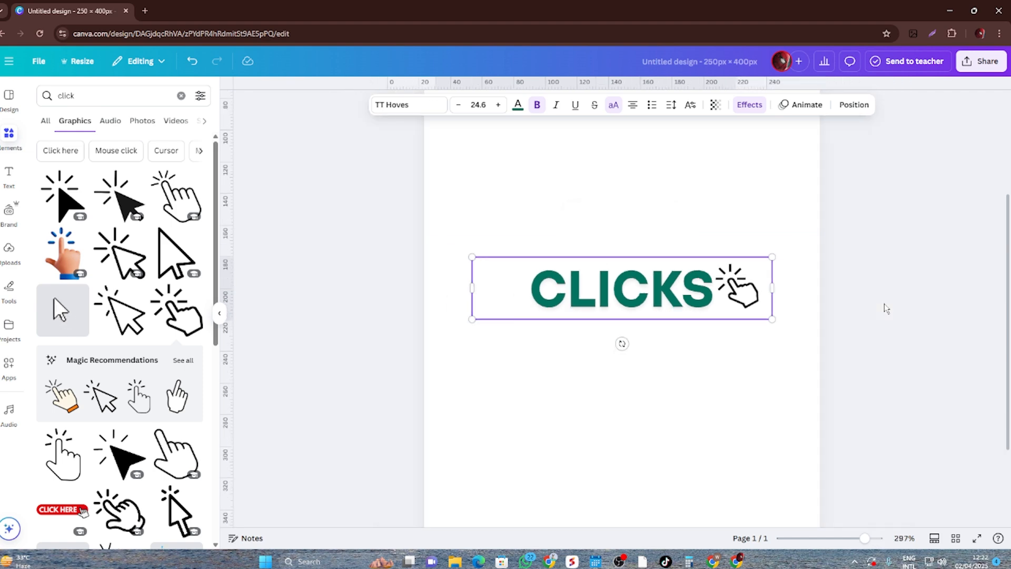
- Rename the design as "logo"
{"action": "scroll", "coordinate": [886, 306], "scroll_direction": "down", "scroll_amount": 4}
{"action": "left_click", "coordinate": [701, 61]}
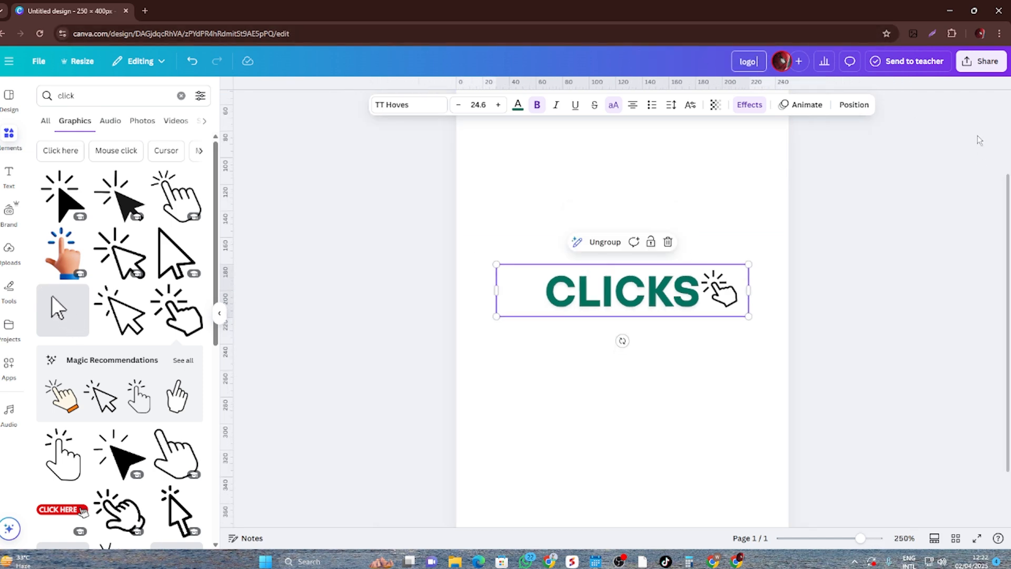
{"action": "type", "text": "logo"}
- Download the logo design as a PNG at 250 × 400 px and check the downloaded logo.png in the image viewer
{"action": "left_click", "coordinate": [981, 61]}
{"action": "left_click", "coordinate": [823, 289]}
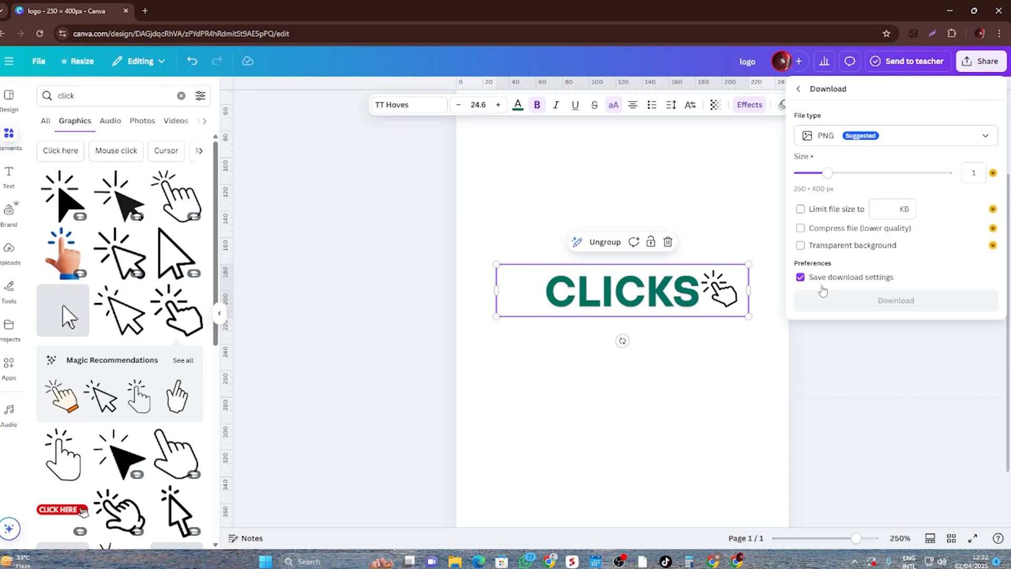
{"action": "left_click", "coordinate": [984, 145]}
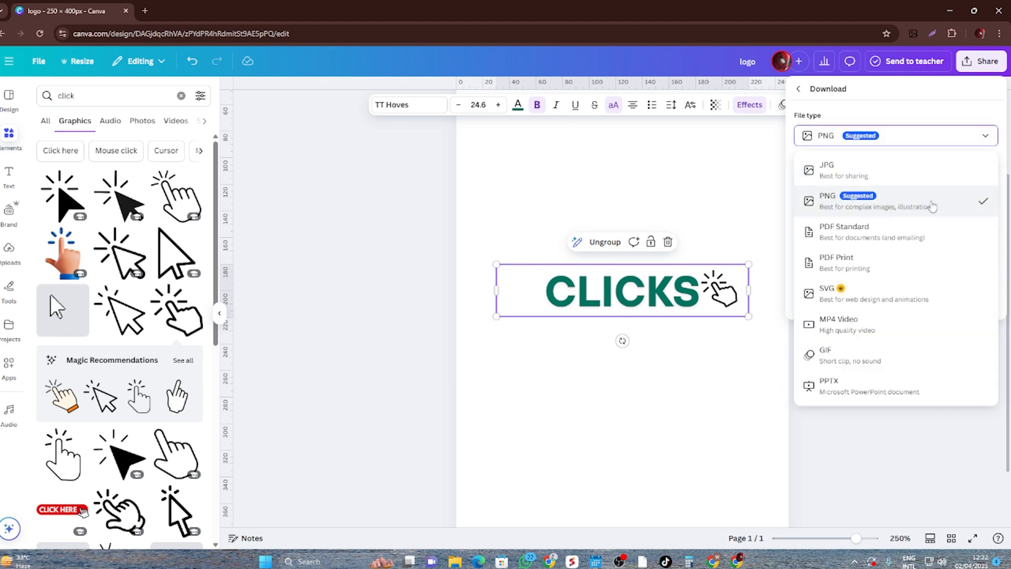
{"action": "left_click", "coordinate": [883, 452]}
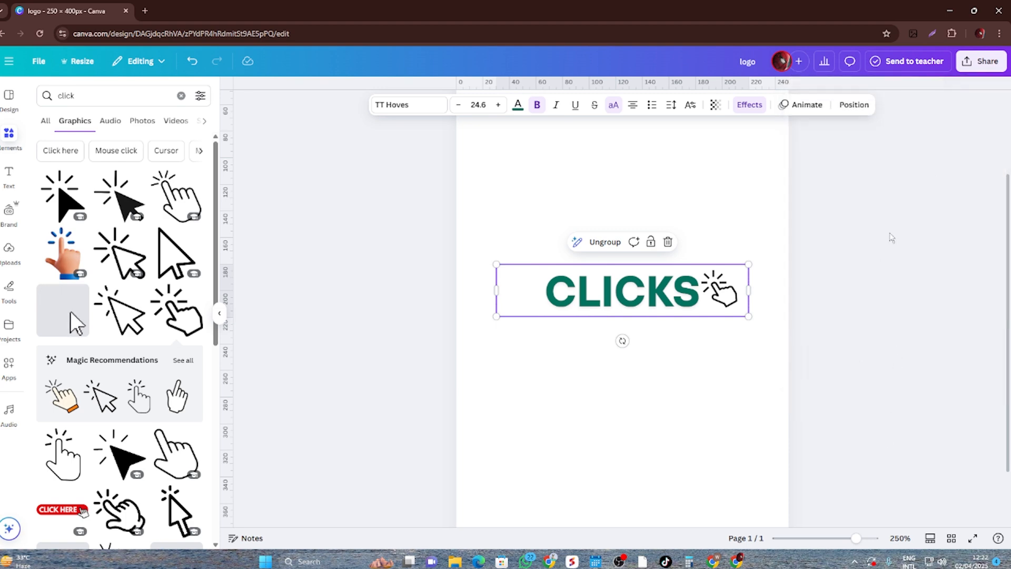
{"action": "left_click", "coordinate": [978, 63]}
{"action": "left_click", "coordinate": [826, 282]}
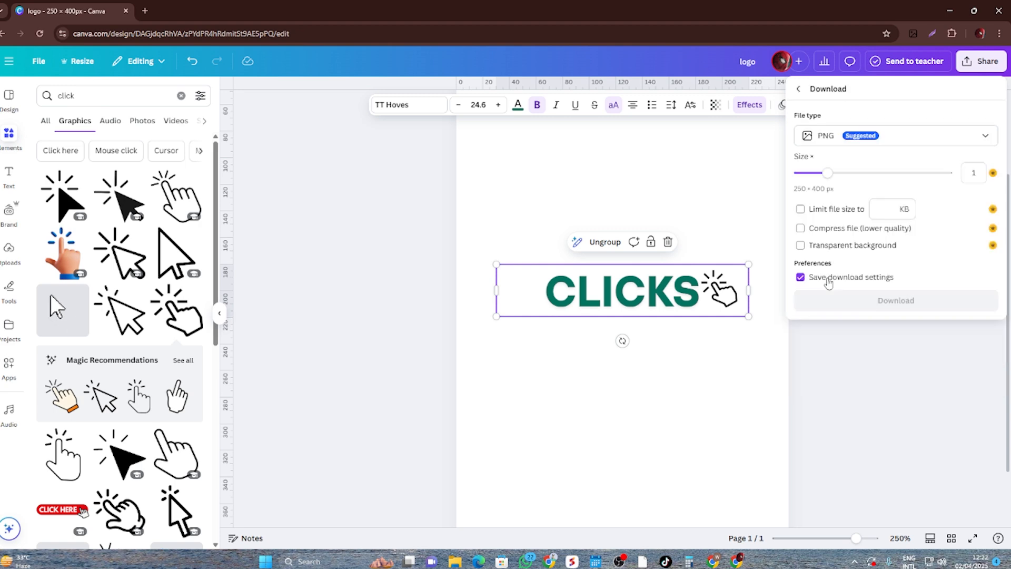
{"action": "left_click", "coordinate": [906, 307]}
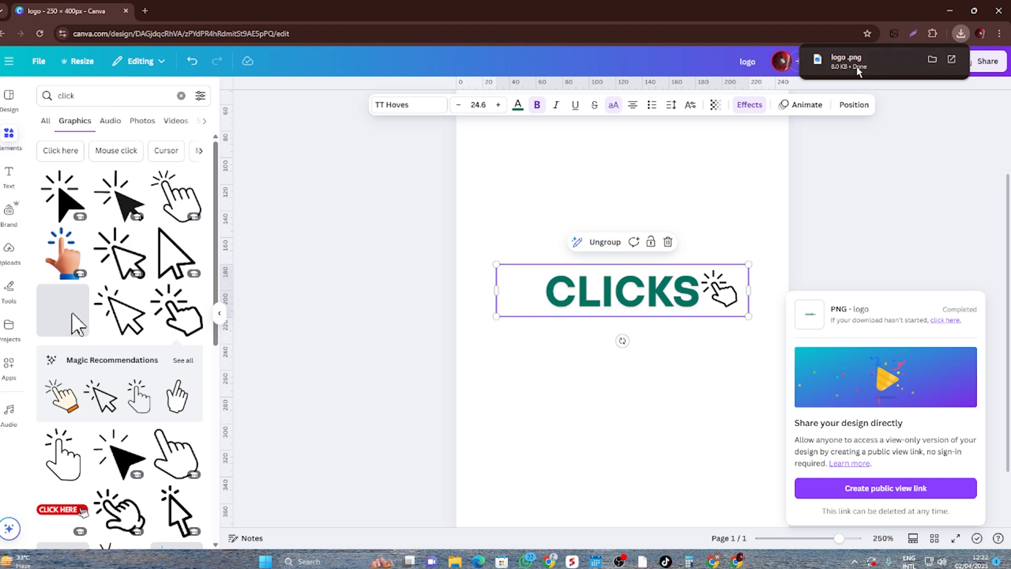
{"action": "left_click", "coordinate": [859, 71]}
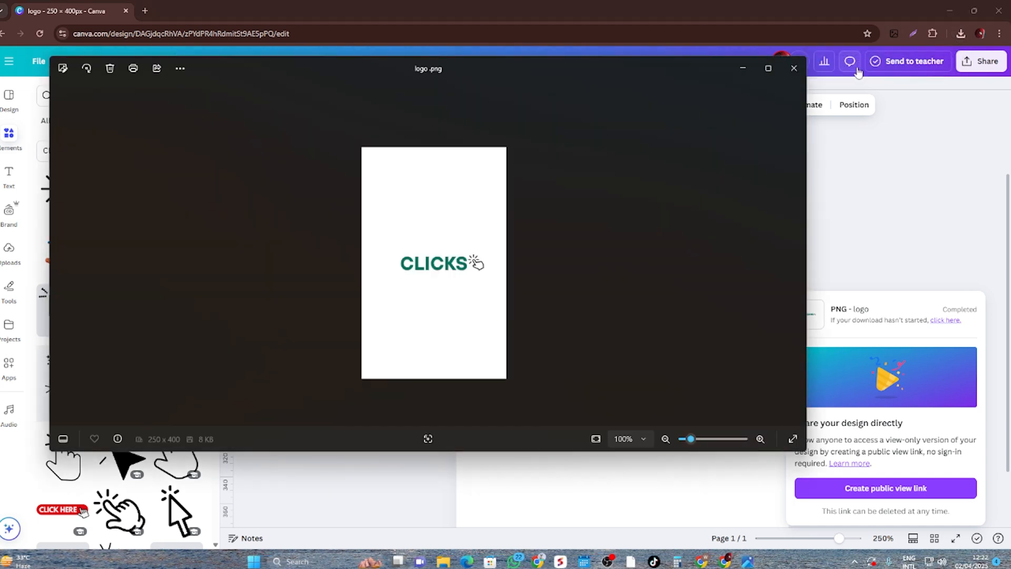
{"action": "left_click", "coordinate": [794, 68]}
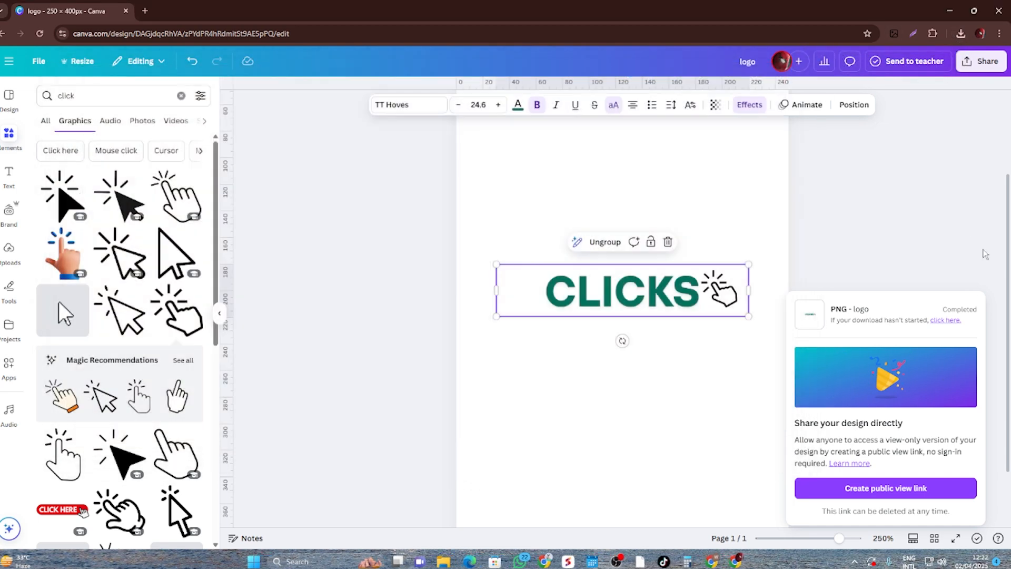
- Add a second blank page below the CLICKS logo page
{"action": "scroll", "coordinate": [648, 369], "scroll_direction": "down", "scroll_amount": 2}
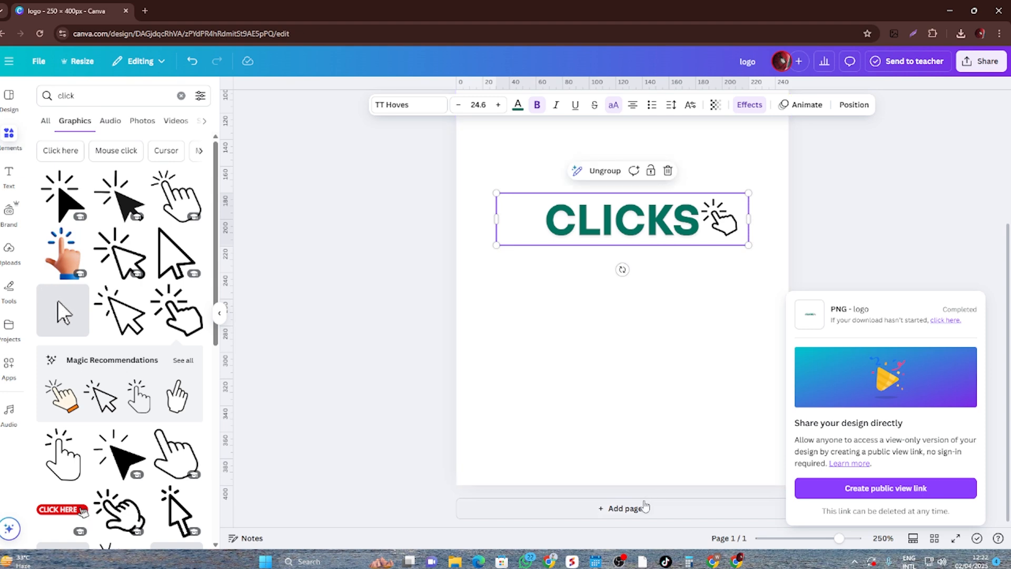
{"action": "left_click", "coordinate": [640, 507]}
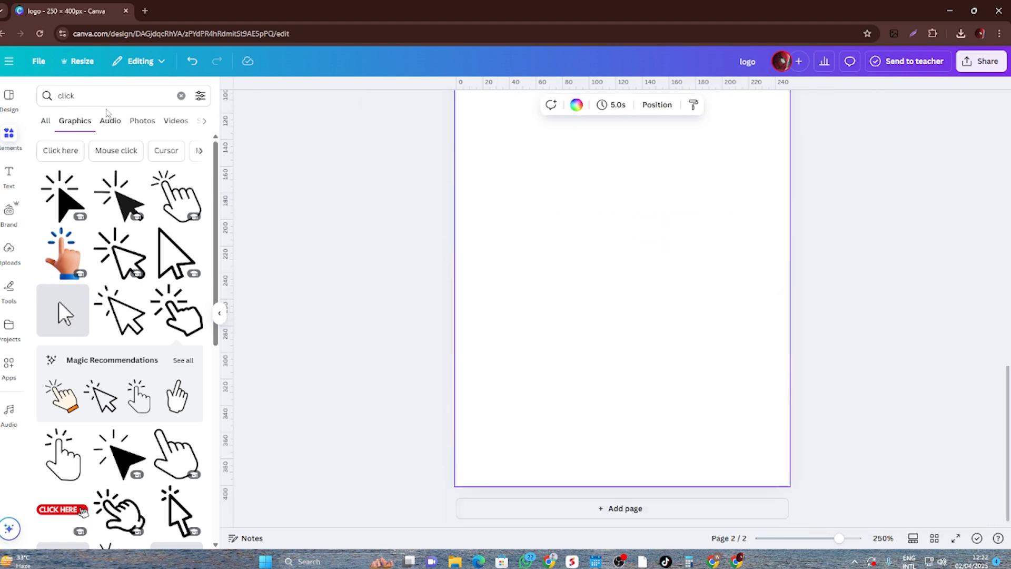
{"action": "left_click", "coordinate": [79, 96]}
{"action": "double_click", "coordinate": [79, 96]}
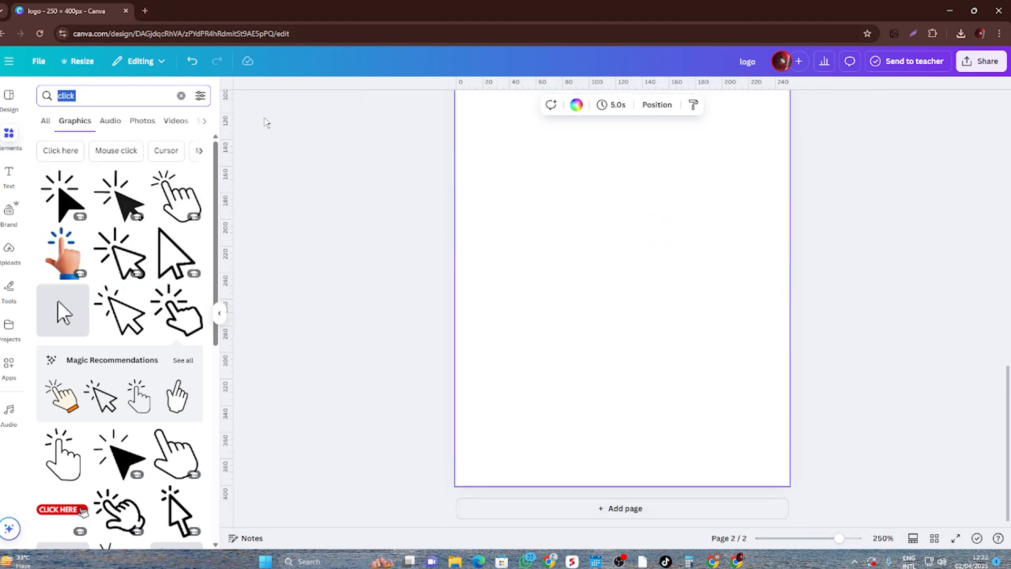
{"action": "left_click", "coordinate": [9, 61]}
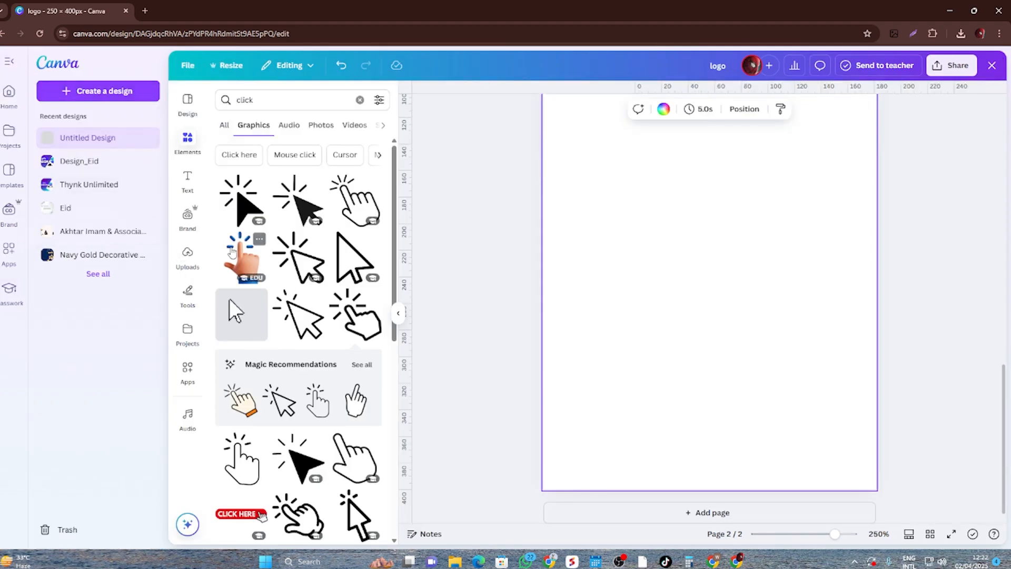
- Search Google for "logo size" in a new browser tab and read the recommended pixel dimensions for Facebook profile pictures
{"action": "left_click", "coordinate": [145, 10]}
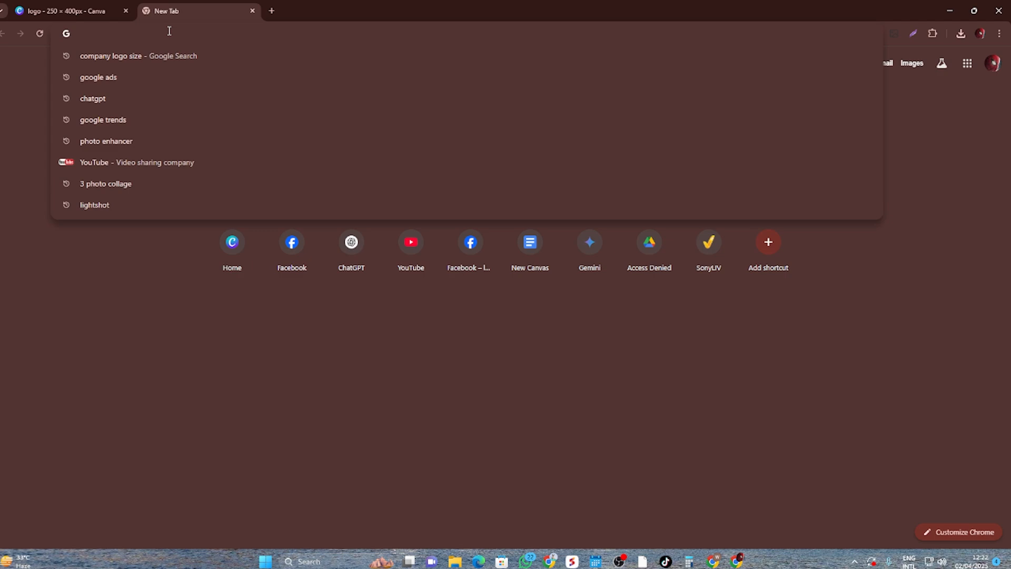
{"action": "type", "text": "logo size"}
{"action": "key", "text": "Return"}
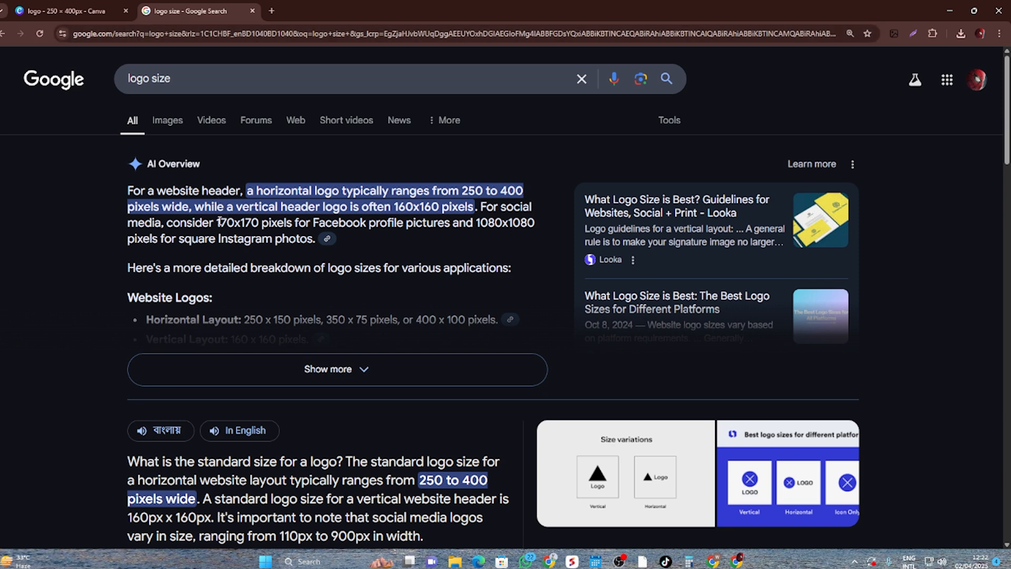
{"action": "left_click_drag", "start_coordinate": [219, 221], "coordinate": [257, 225]}
- Return to the Canva design, create a resized copy of all pages at a custom 170 × 170 px, and open that copy
{"action": "left_click", "coordinate": [104, 6]}
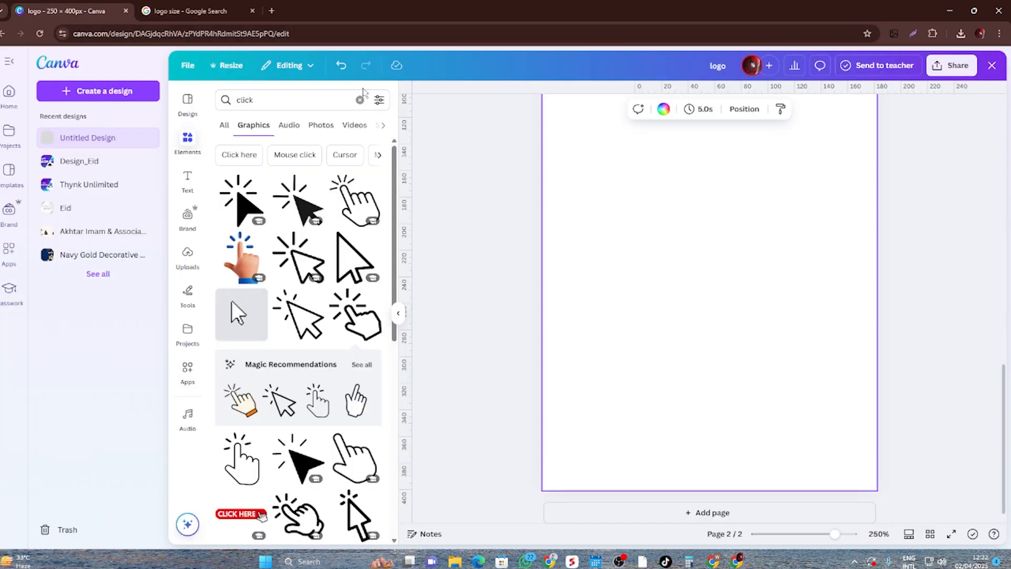
{"action": "left_click", "coordinate": [231, 67]}
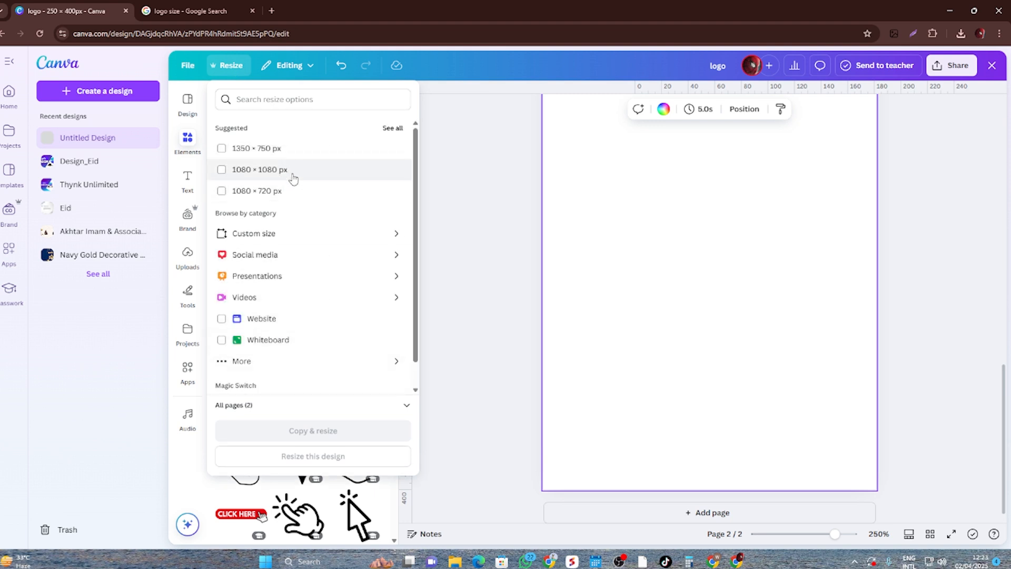
{"action": "scroll", "coordinate": [274, 327], "scroll_direction": "down", "scroll_amount": 1}
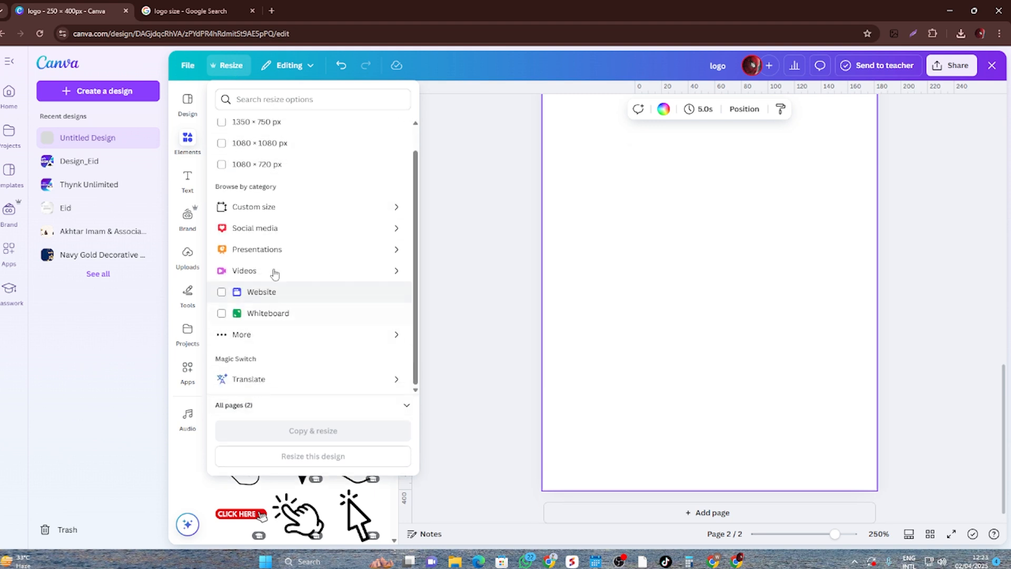
{"action": "left_click", "coordinate": [267, 211]}
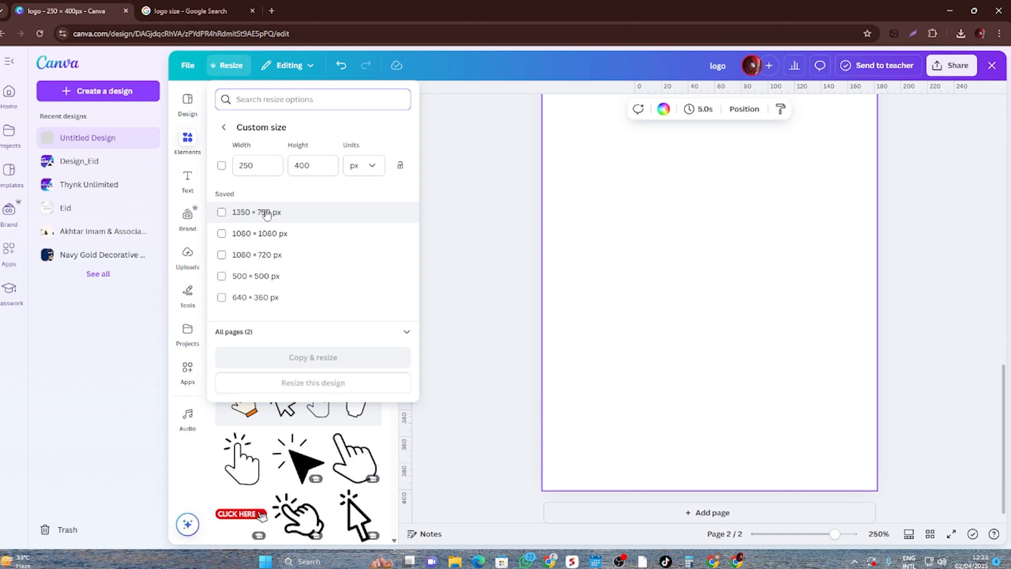
{"action": "left_click_drag", "start_coordinate": [260, 162], "coordinate": [205, 167]}
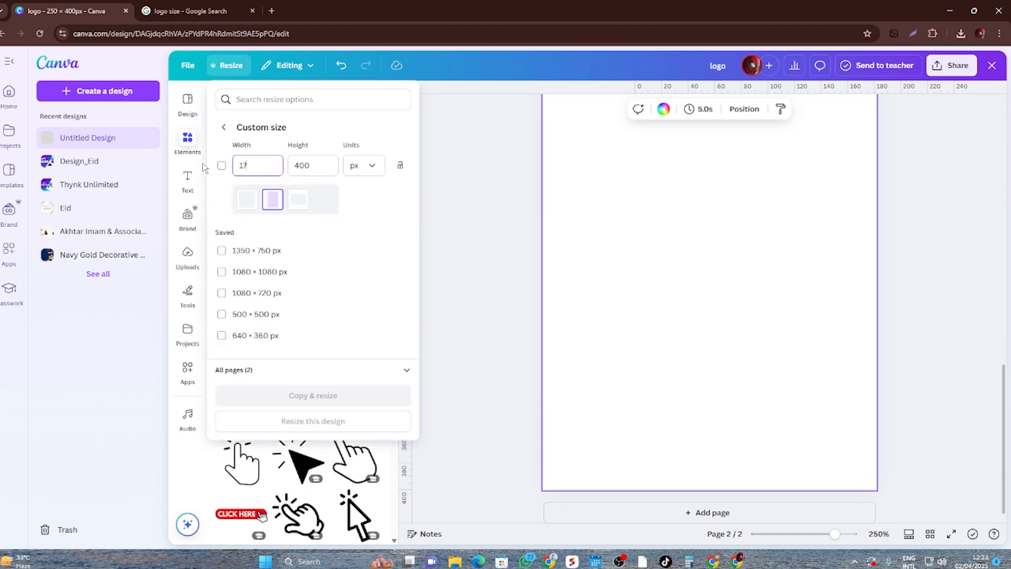
{"action": "key", "text": "Tab"}
{"action": "type", "text": "170"}
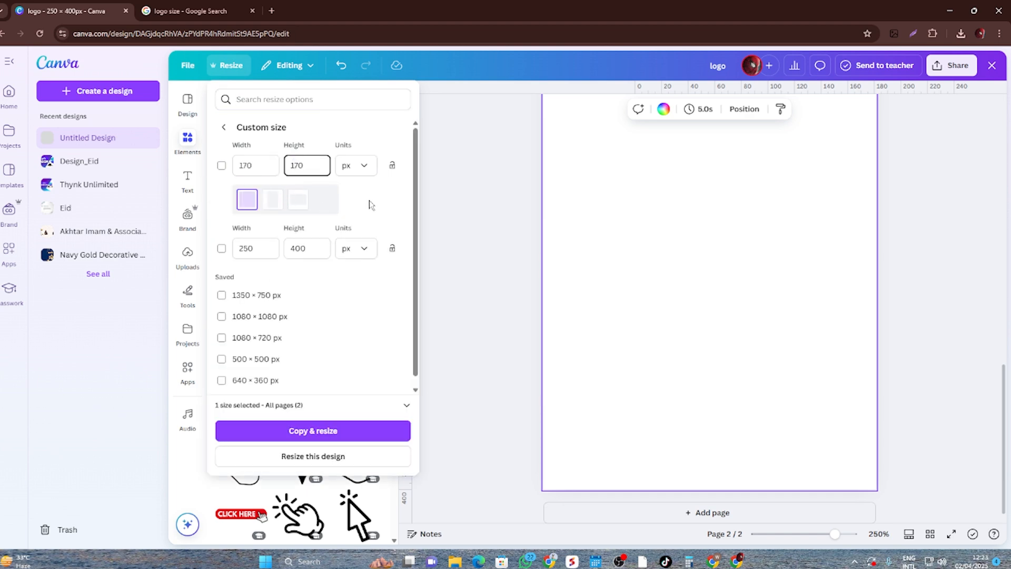
{"action": "left_click", "coordinate": [356, 430]}
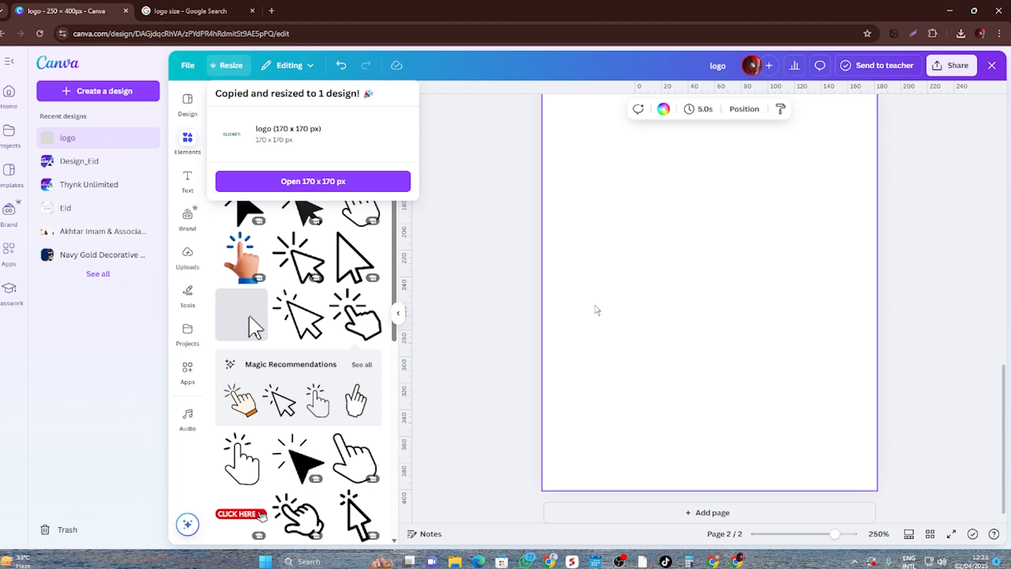
{"action": "left_click", "coordinate": [311, 182]}
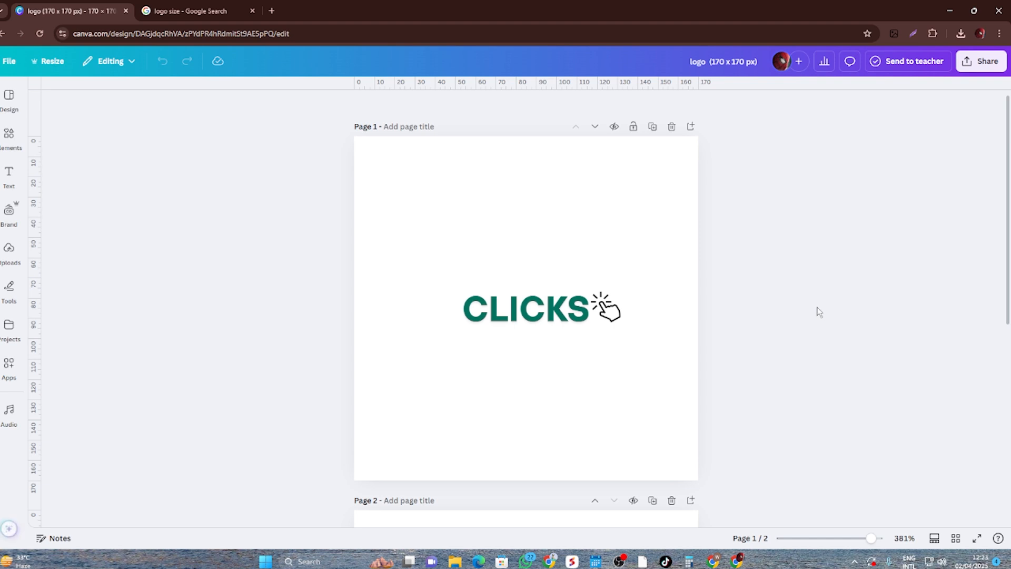
- Enlarge the grouped CLICKS logo on page 1 to a font size of about 19.1 and move it slightly above the page middle
{"action": "left_click", "coordinate": [527, 308]}
{"action": "left_click_drag", "start_coordinate": [421, 289], "coordinate": [386, 246]}
{"action": "left_click", "coordinate": [386, 246]}
{"action": "left_click_drag", "start_coordinate": [569, 323], "coordinate": [565, 300]}
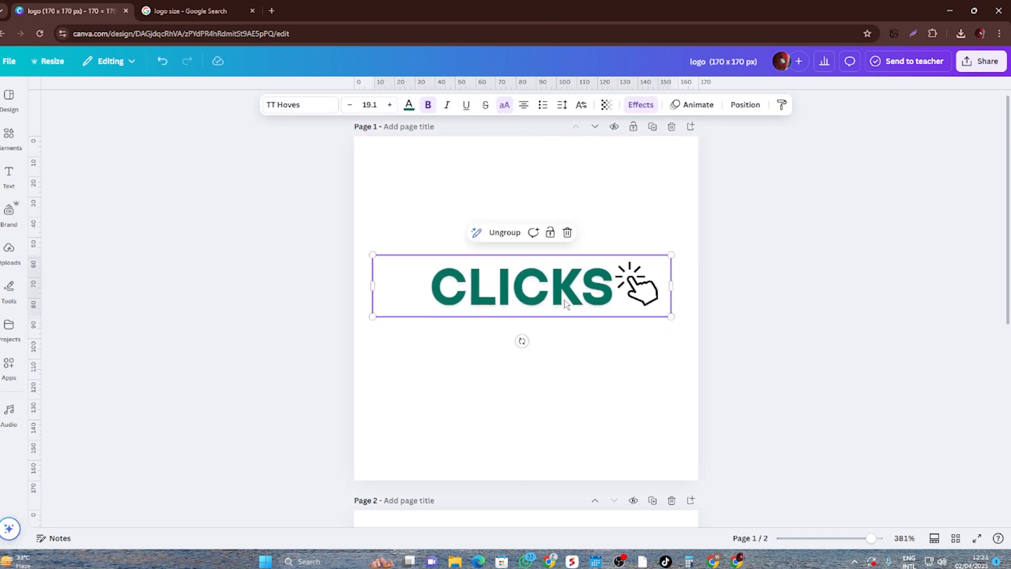
{"action": "left_click", "coordinate": [800, 319]}
- Add a text box reading WATCHBOX on the blank page 2
{"action": "scroll", "coordinate": [775, 352], "scroll_direction": "down", "scroll_amount": 7}
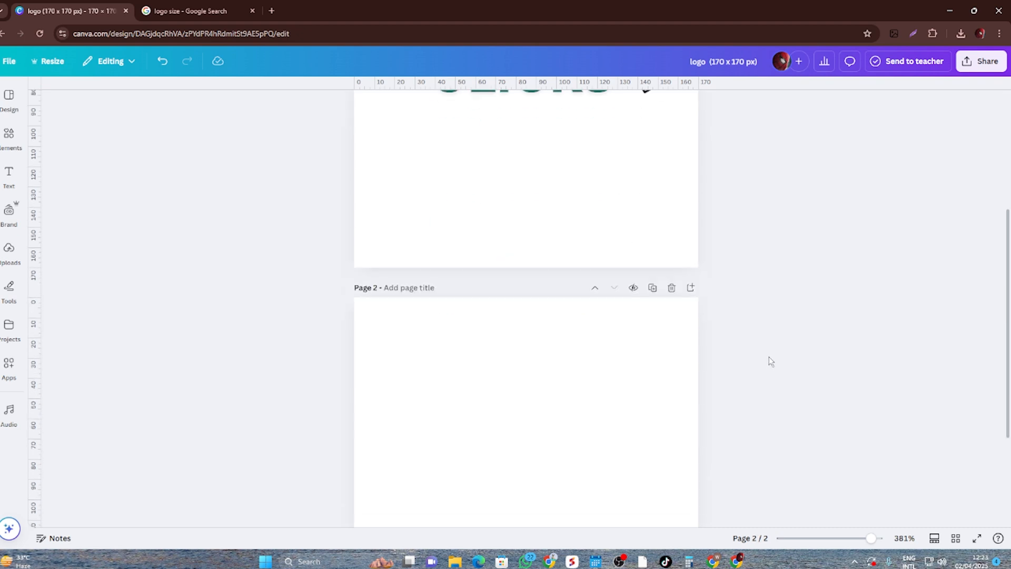
{"action": "scroll", "coordinate": [775, 355], "scroll_direction": "up", "scroll_amount": 7}
{"action": "scroll", "coordinate": [773, 363], "scroll_direction": "down", "scroll_amount": 5}
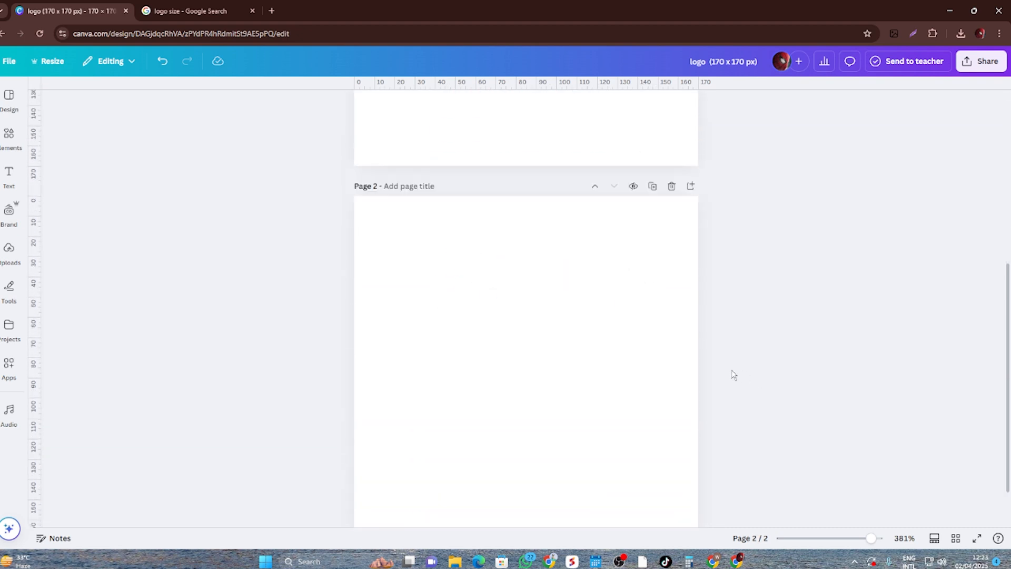
{"action": "left_click", "coordinate": [9, 174]}
{"action": "left_click", "coordinate": [112, 125]}
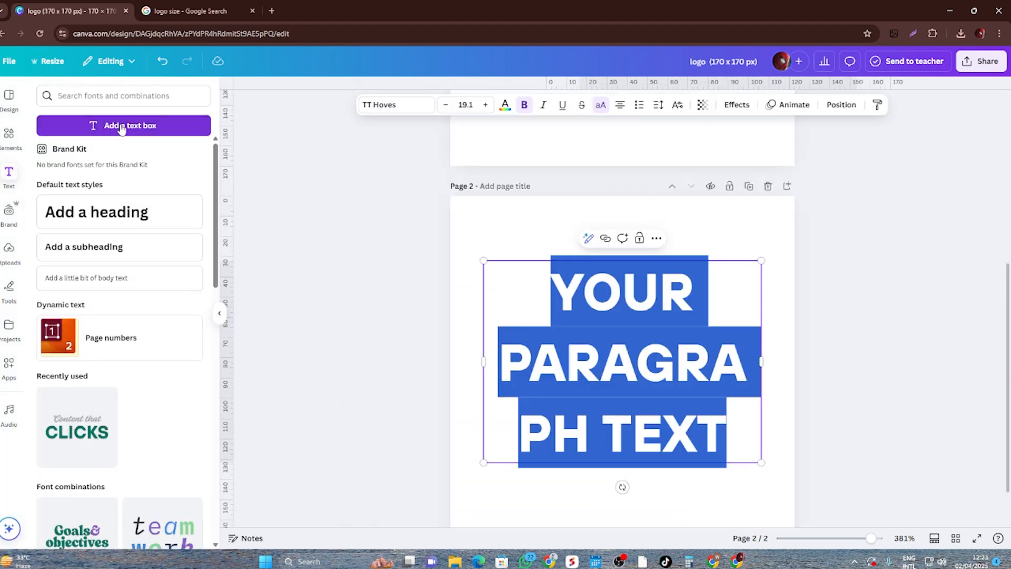
{"action": "left_click", "coordinate": [922, 393]}
{"action": "double_click", "coordinate": [637, 354]}
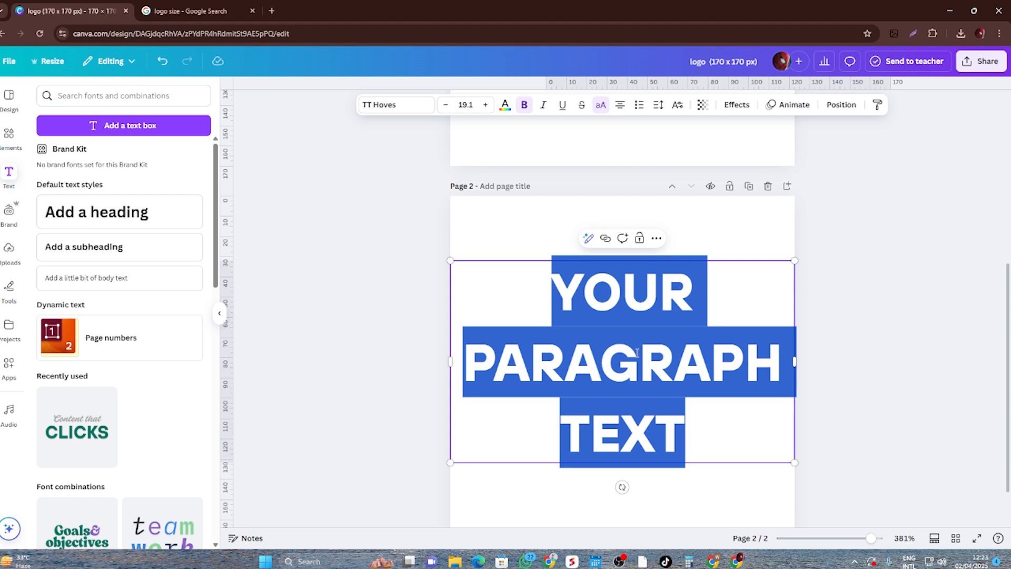
{"action": "type", "text": "WATCH"}
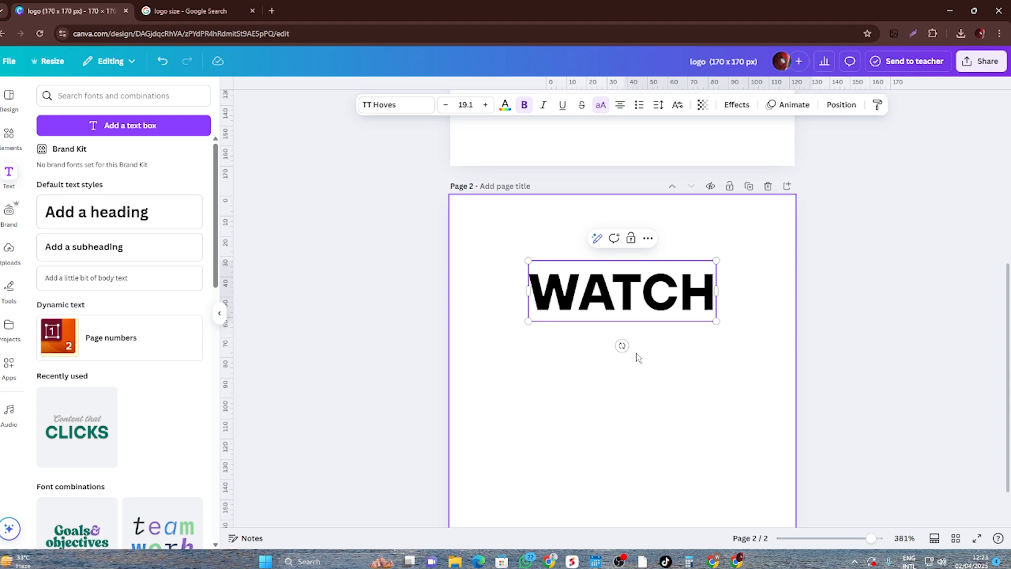
{"action": "type", "text": "BOX"}
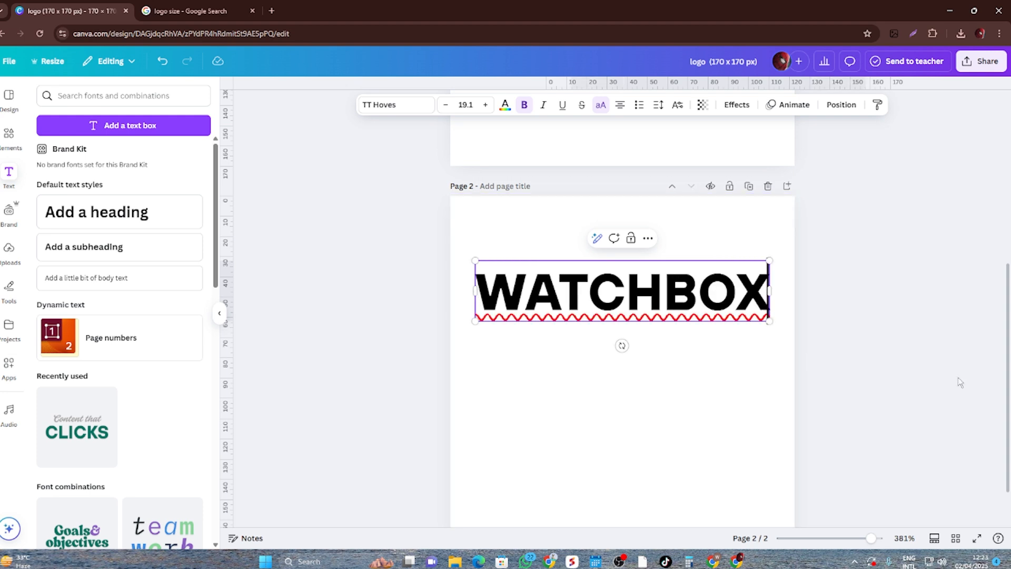
{"action": "left_click", "coordinate": [959, 384]}
- Move the WATCHBOX text lower on the page and shrink it to a font size of about 11.3, just above the page middle
{"action": "left_click_drag", "start_coordinate": [610, 288], "coordinate": [616, 344]}
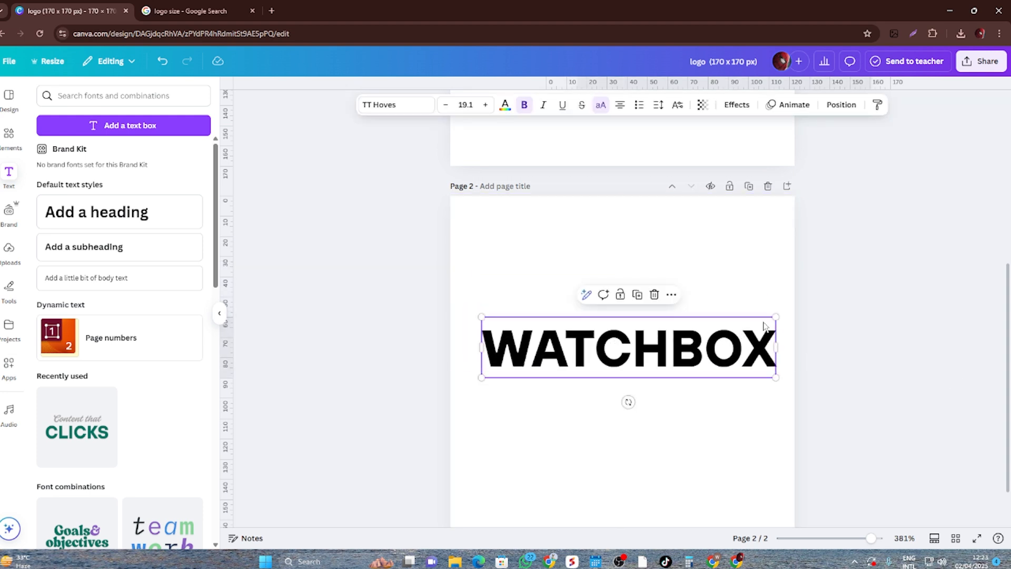
{"action": "left_click_drag", "start_coordinate": [778, 317], "coordinate": [721, 343]}
{"action": "left_click", "coordinate": [836, 338]}
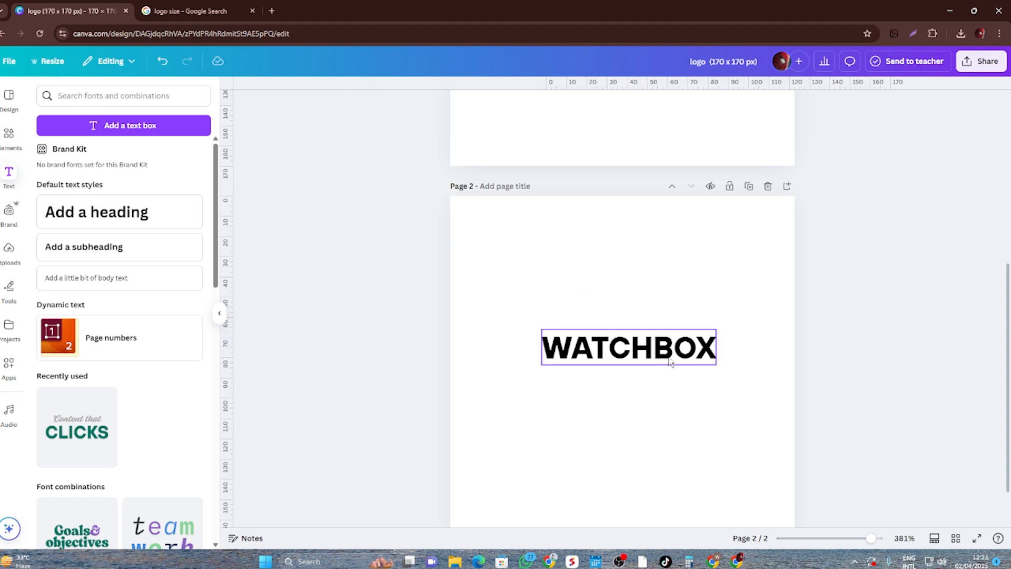
{"action": "left_click_drag", "start_coordinate": [648, 362], "coordinate": [648, 354]}
{"action": "left_click", "coordinate": [904, 355]}
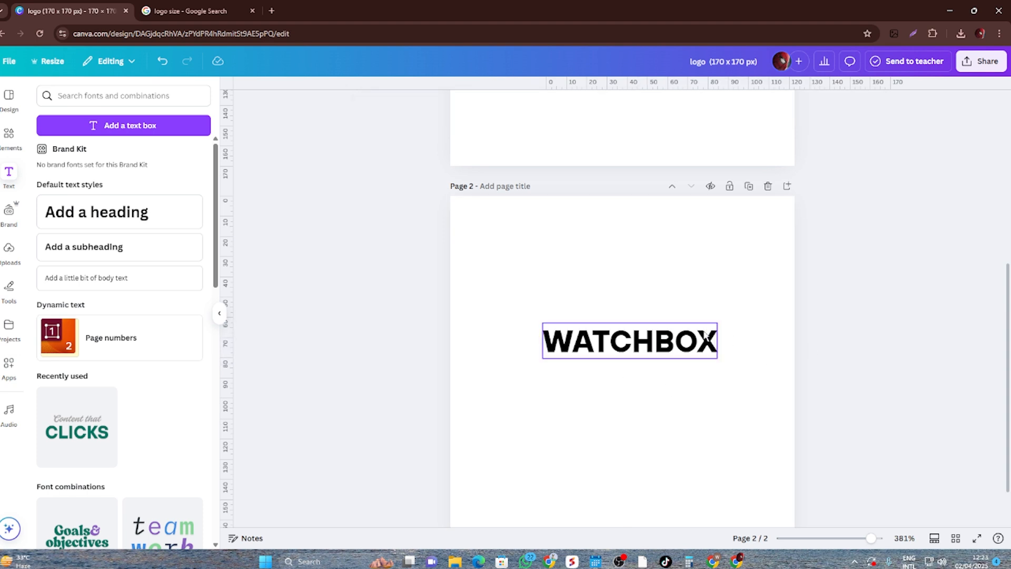
- Try the fonts ITC Benguiat Condensed, Canva Sans and Alegreya Sans SC on the WATCHBOX text on page 2
{"action": "scroll", "coordinate": [649, 454], "scroll_direction": "down", "scroll_amount": 1}
{"action": "left_click", "coordinate": [675, 299]}
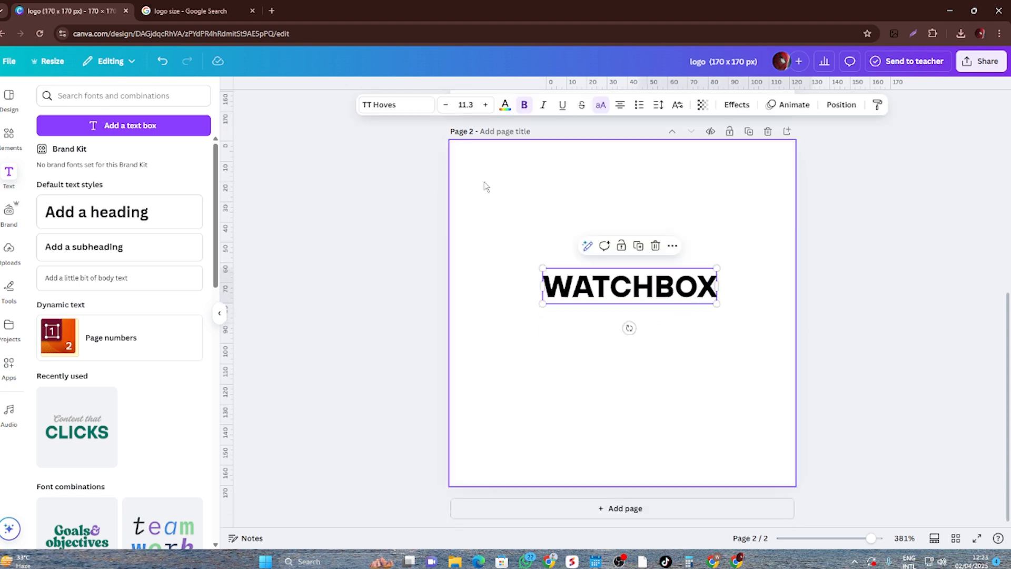
{"action": "left_click", "coordinate": [383, 111]}
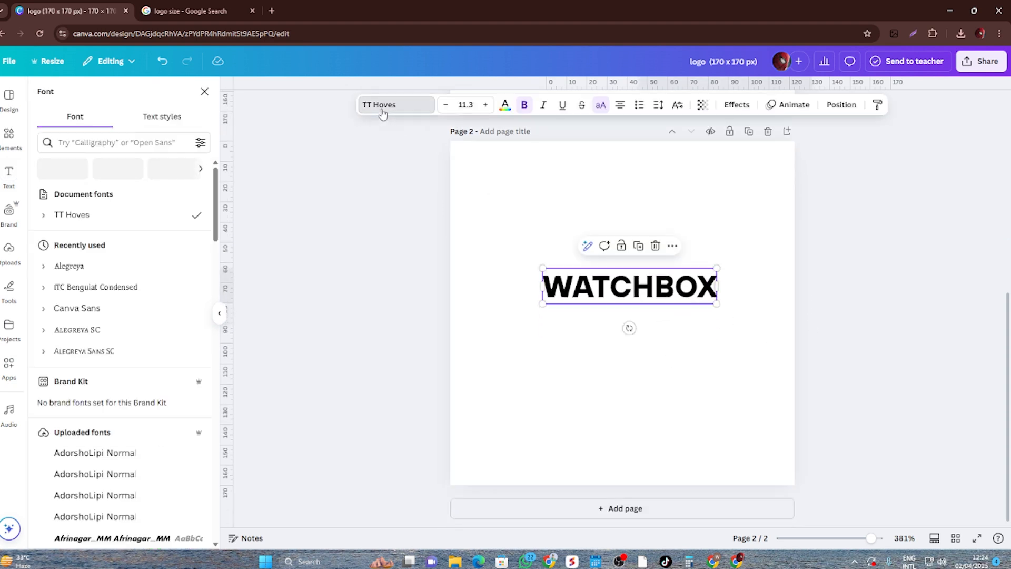
{"action": "left_click", "coordinate": [135, 290]}
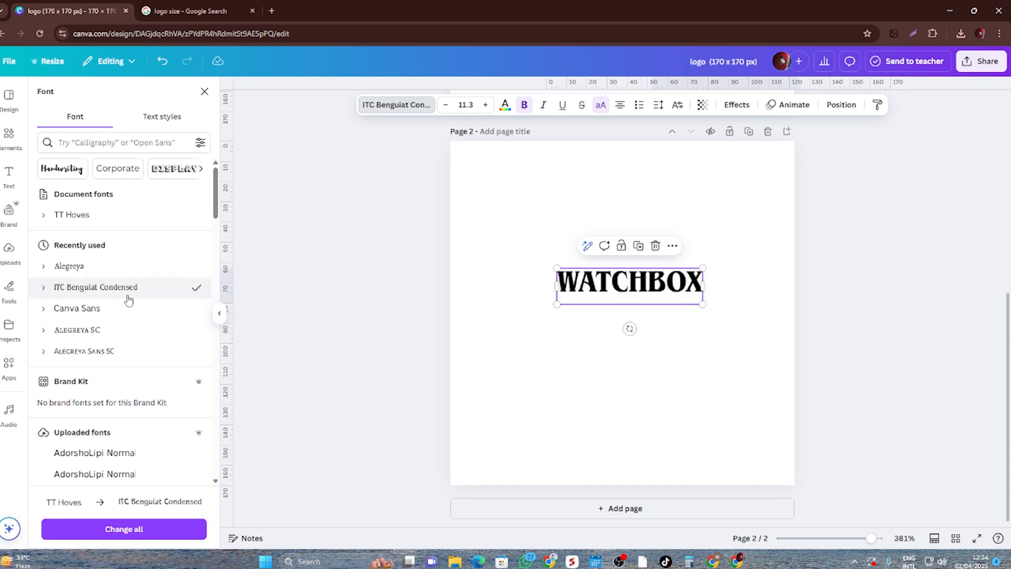
{"action": "left_click", "coordinate": [124, 306]}
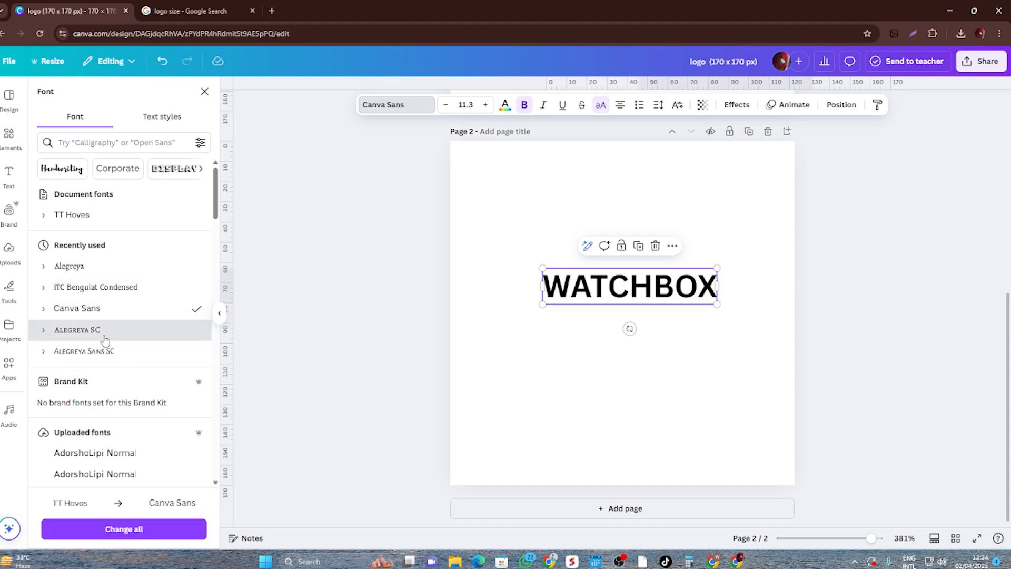
{"action": "left_click", "coordinate": [105, 337]}
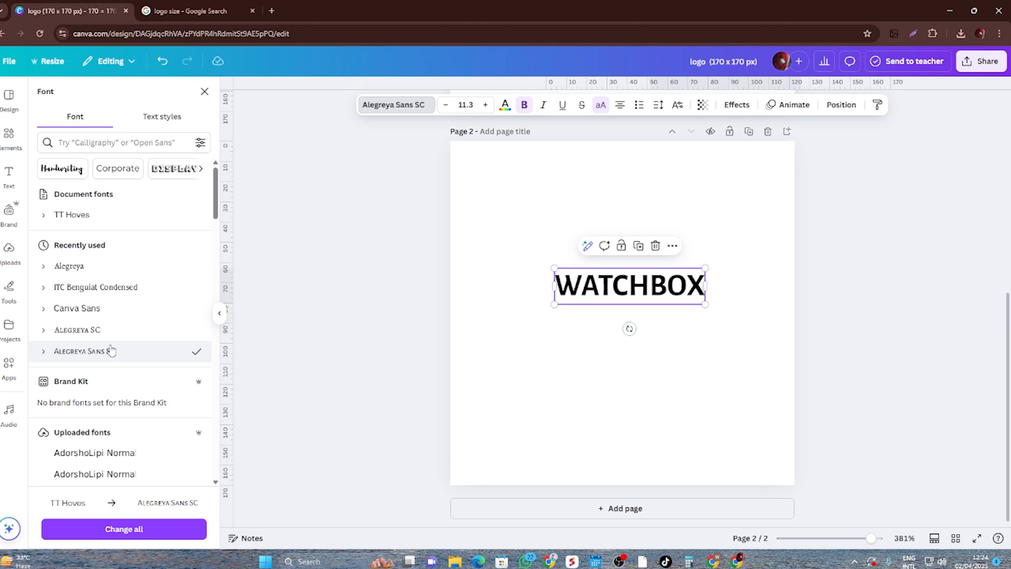
- Try the uploaded fonts Afrinagar_MM, b52 Nirmaan Color, b52 Ullash and b52 Udayan on the WATCHBOX text
{"action": "scroll", "coordinate": [108, 350], "scroll_direction": "down", "scroll_amount": 4}
{"action": "left_click", "coordinate": [128, 325]}
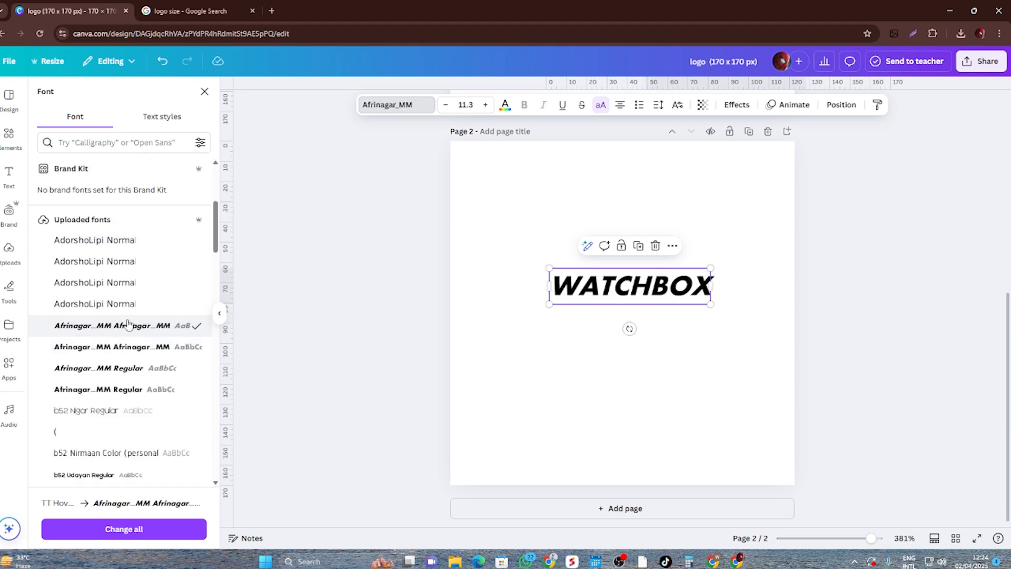
{"action": "scroll", "coordinate": [128, 325], "scroll_direction": "down", "scroll_amount": 4}
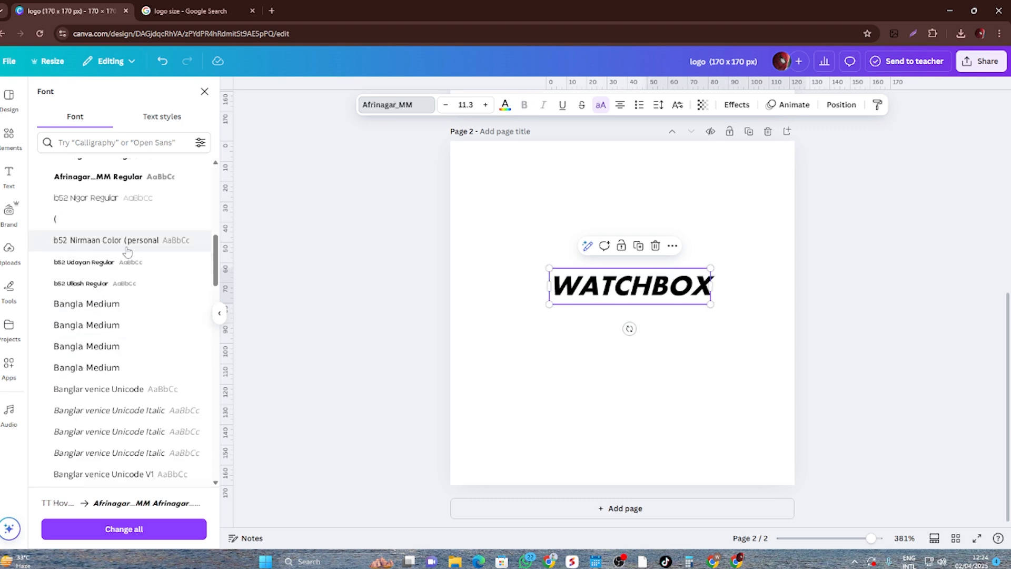
{"action": "left_click", "coordinate": [119, 283]}
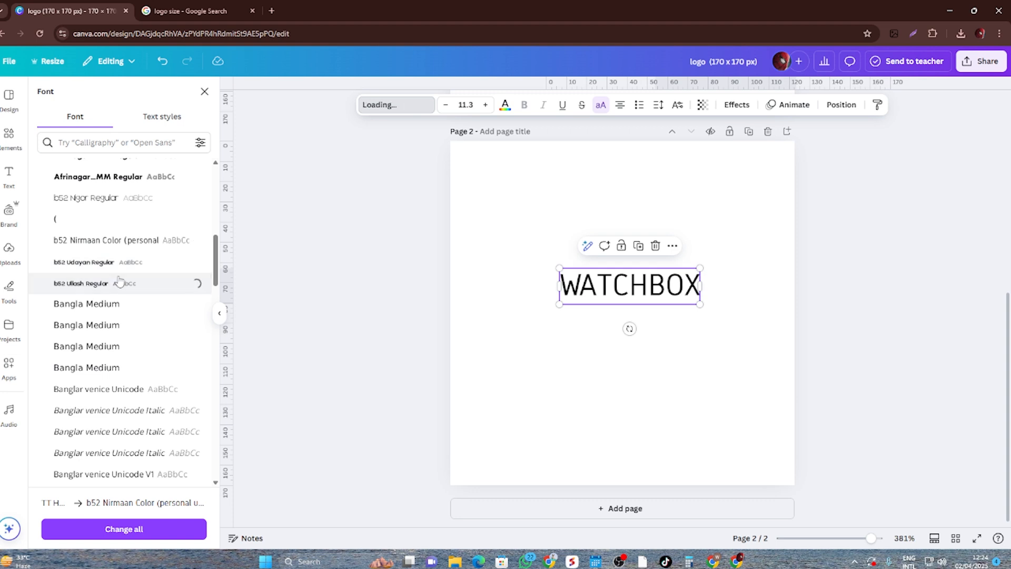
{"action": "left_click", "coordinate": [119, 261]}
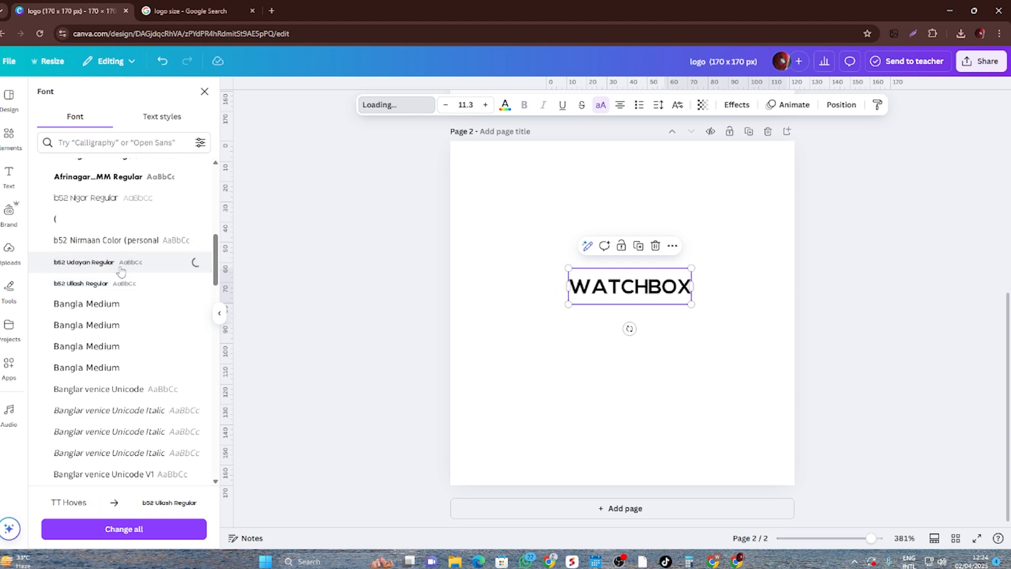
- Try the recently used fonts ITC Benguiat Condensed and Alegreya on the WATCHBOX text
{"action": "scroll", "coordinate": [120, 270], "scroll_direction": "up", "scroll_amount": 3}
{"action": "scroll", "coordinate": [120, 270], "scroll_direction": "up", "scroll_amount": 2}
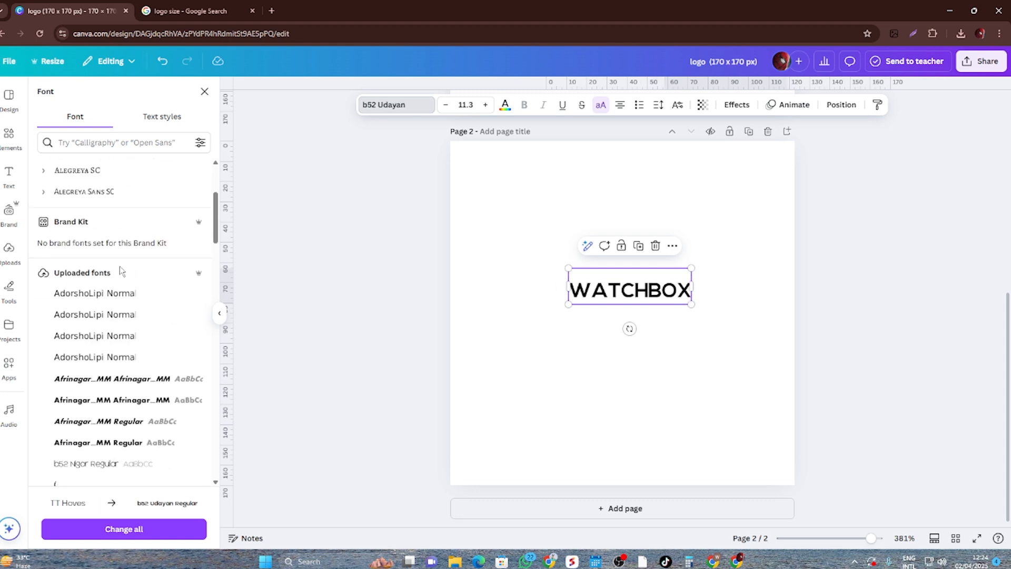
{"action": "scroll", "coordinate": [121, 270], "scroll_direction": "up", "scroll_amount": 3}
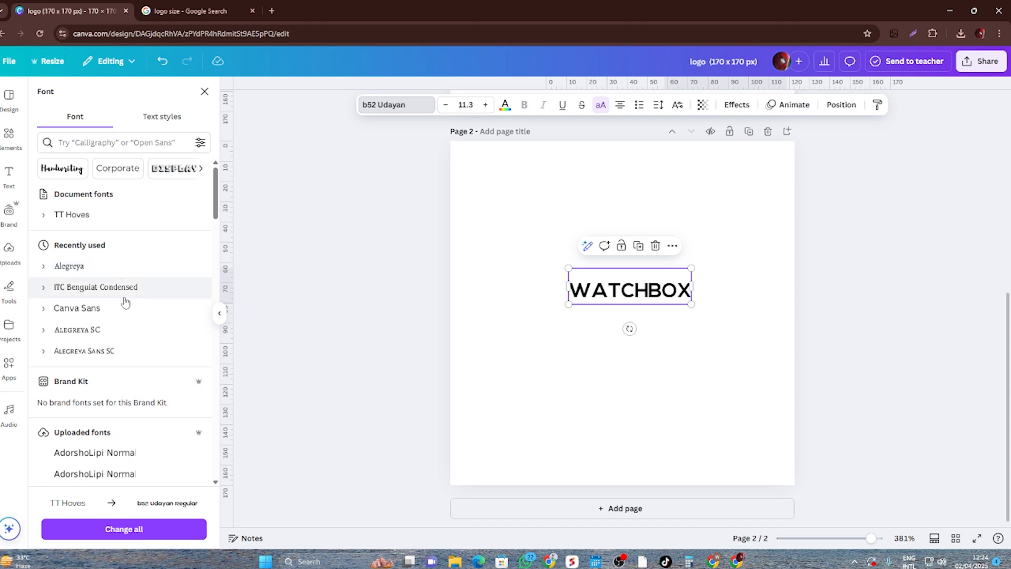
{"action": "left_click", "coordinate": [125, 296]}
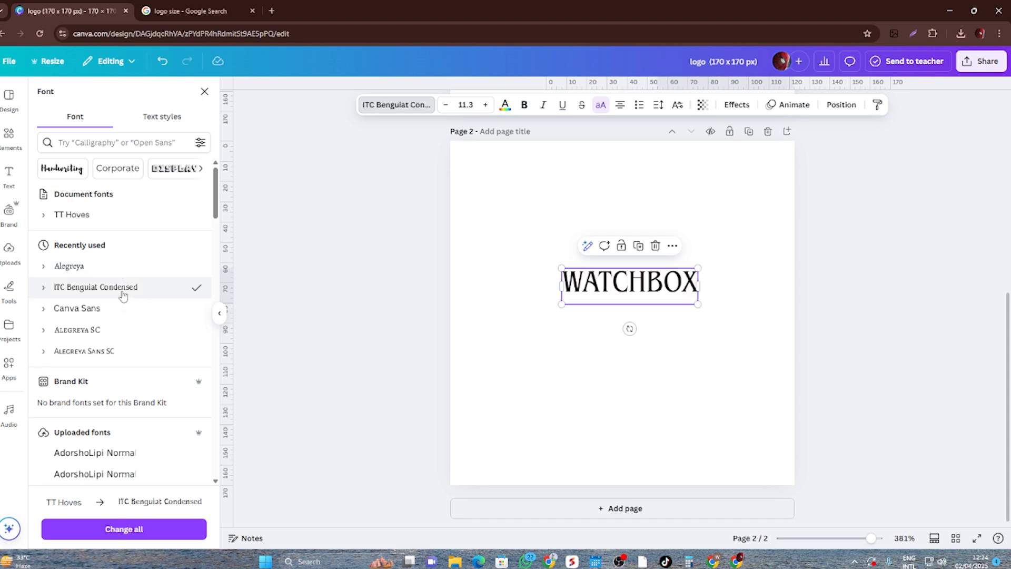
{"action": "left_click", "coordinate": [115, 266]}
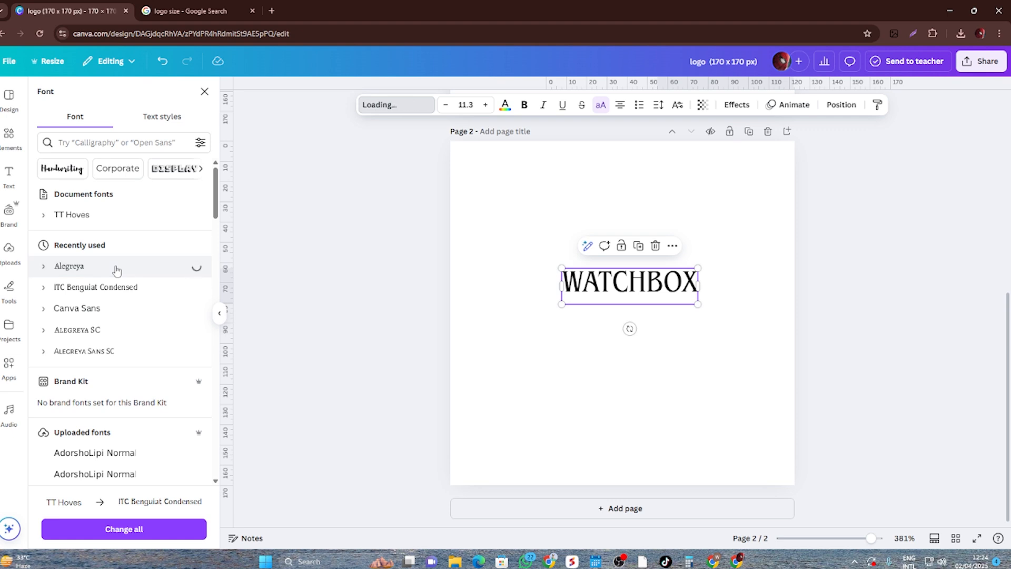
- Set the WATCHBOX text back to TT Hoves in bold and deselect it
{"action": "left_click", "coordinate": [104, 220]}
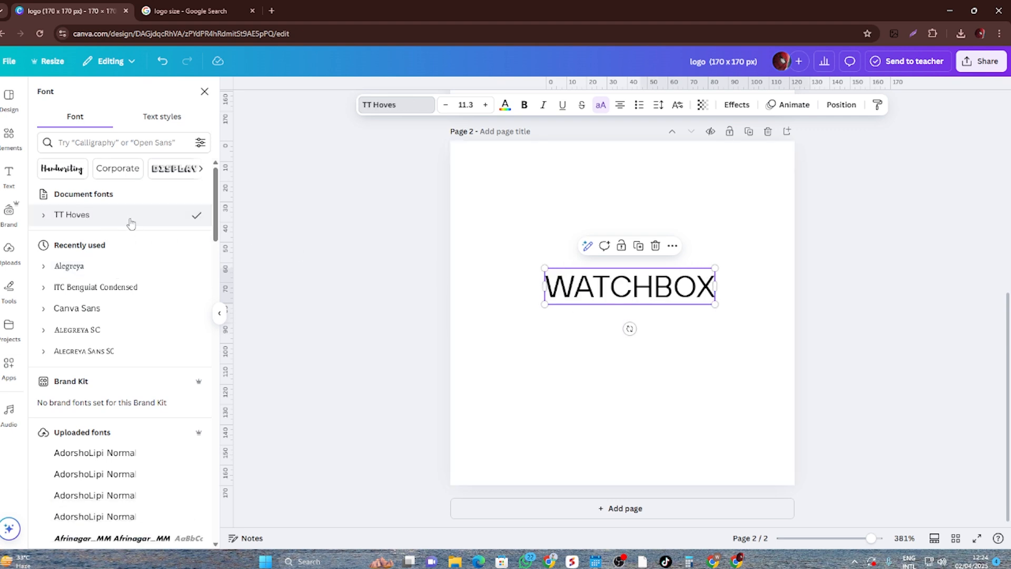
{"action": "left_click", "coordinate": [524, 104]}
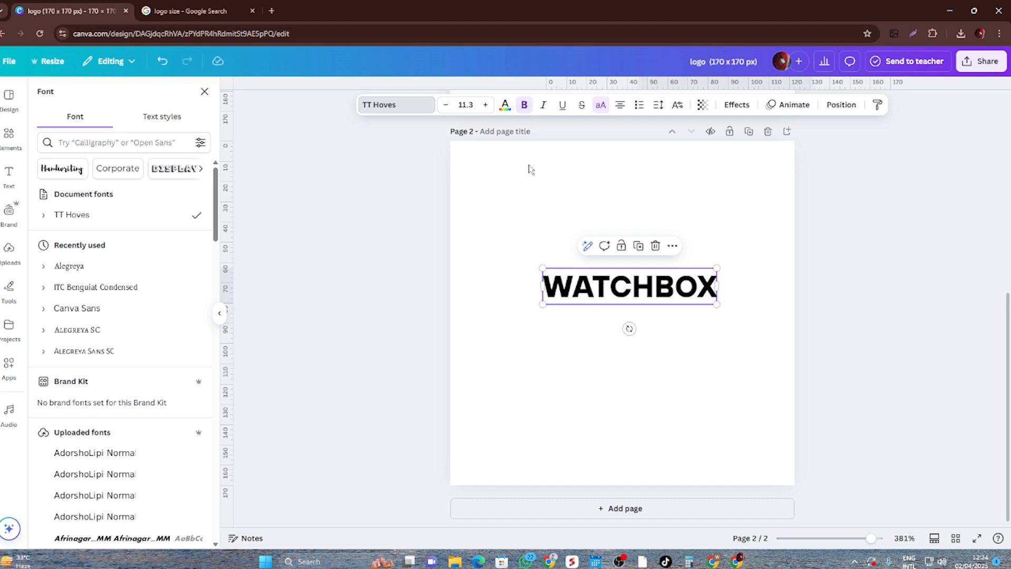
{"action": "left_click", "coordinate": [665, 410]}
- Search the graphics elements for "watch" and add the thin-outlined wristwatch with hour marks to page 2
{"action": "left_click", "coordinate": [9, 138]}
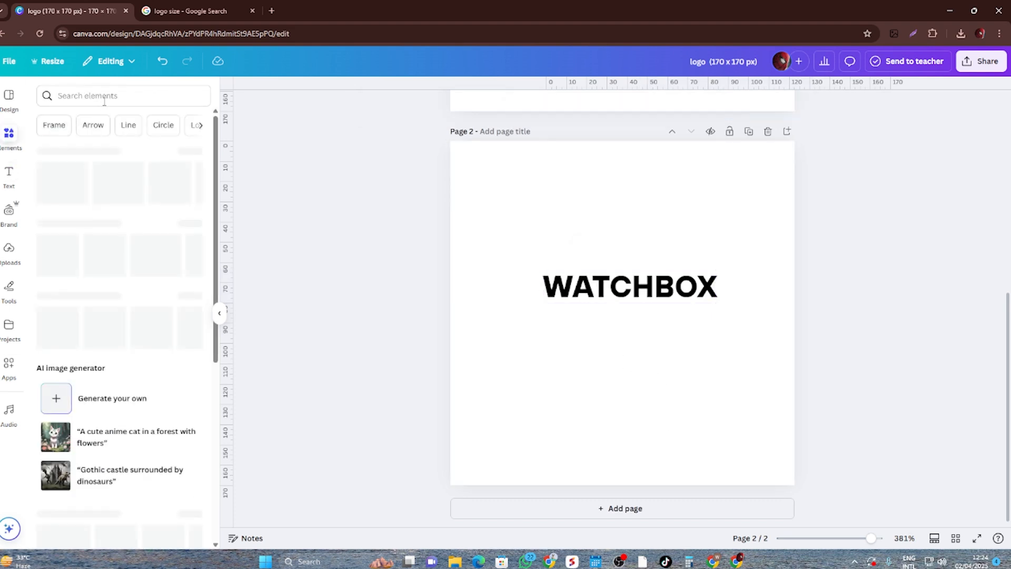
{"action": "type", "text": "watch"}
{"action": "key", "text": "Return"}
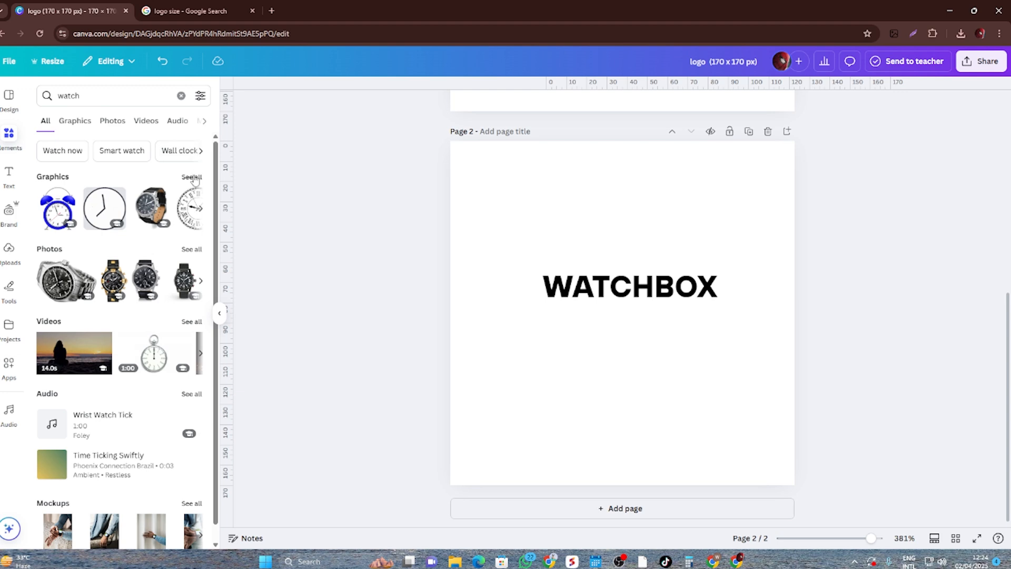
{"action": "left_click", "coordinate": [192, 177]}
{"action": "scroll", "coordinate": [153, 270], "scroll_direction": "down", "scroll_amount": 2}
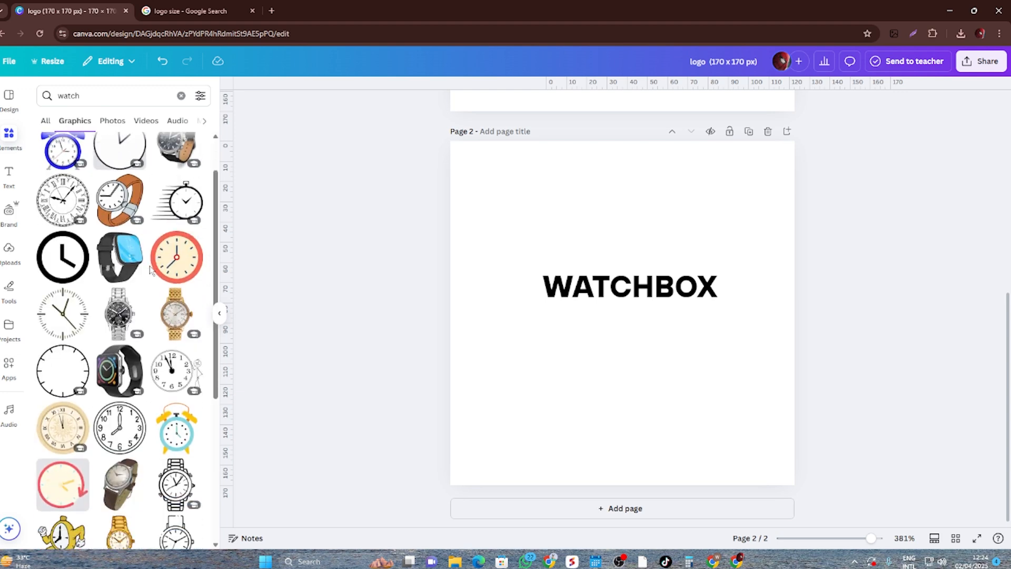
{"action": "scroll", "coordinate": [150, 270], "scroll_direction": "down", "scroll_amount": 3}
{"action": "scroll", "coordinate": [151, 272], "scroll_direction": "down", "scroll_amount": 3}
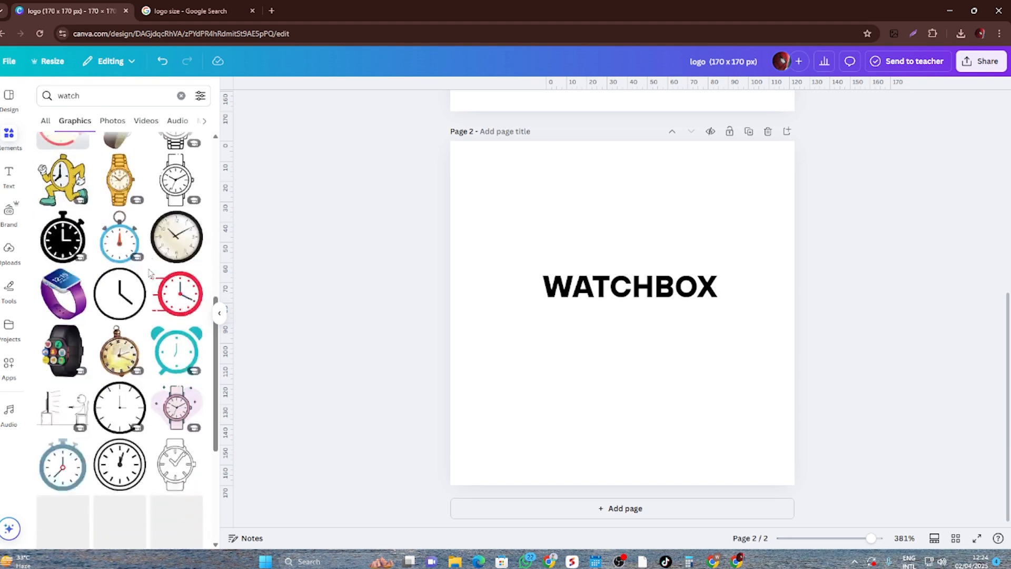
{"action": "scroll", "coordinate": [150, 273], "scroll_direction": "down", "scroll_amount": 3}
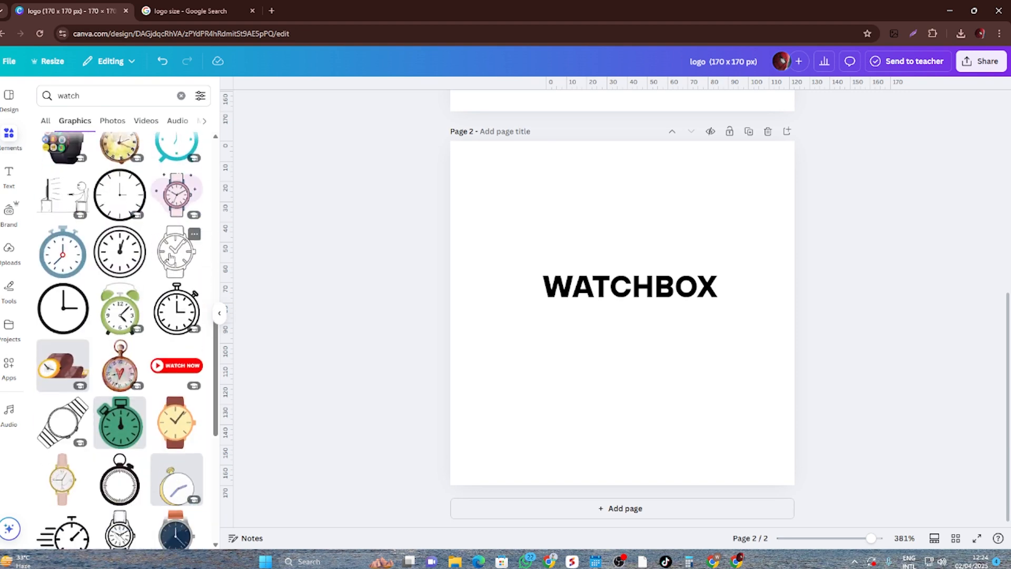
{"action": "scroll", "coordinate": [170, 257], "scroll_direction": "down", "scroll_amount": 3}
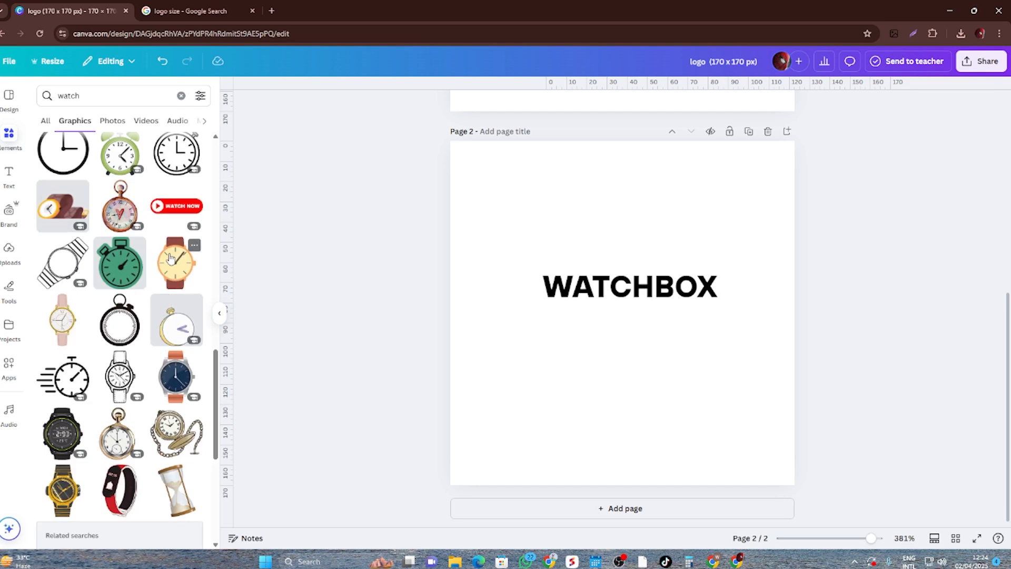
{"action": "scroll", "coordinate": [171, 258], "scroll_direction": "down", "scroll_amount": 3}
{"action": "scroll", "coordinate": [170, 258], "scroll_direction": "up", "scroll_amount": 6}
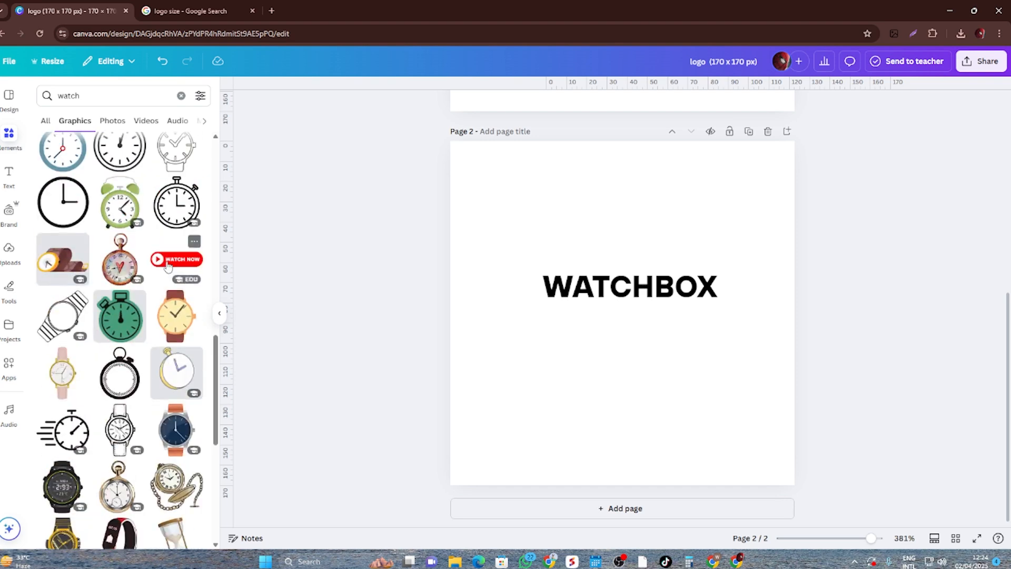
{"action": "left_click", "coordinate": [170, 258]}
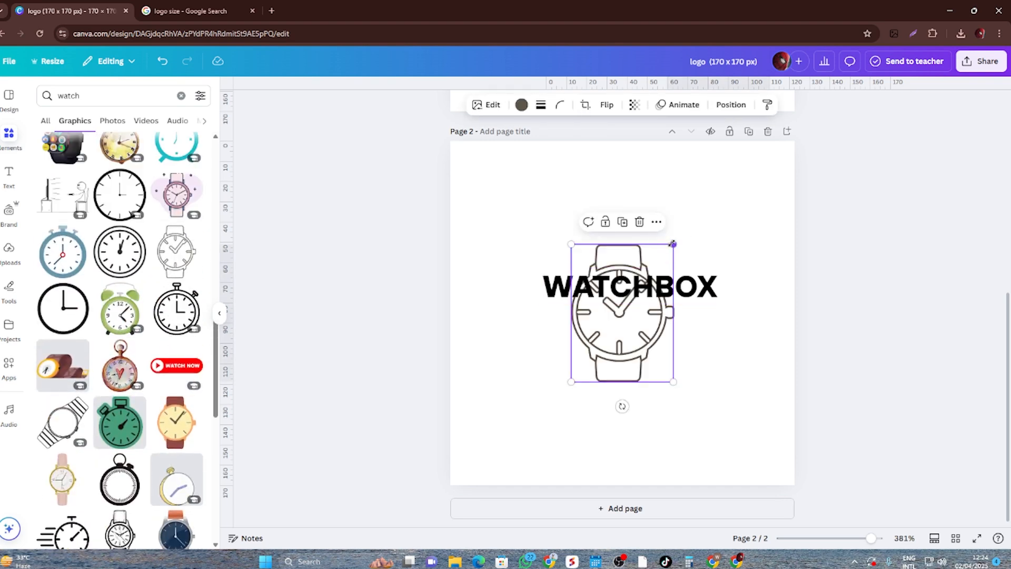
- Shrink the watch graphic to about half size, and place it just below the end of the WATCHBOX text, raising the text slightly
{"action": "mouse_move", "coordinate": [675, 242]}
{"action": "left_mouse_down"}
{"action": "mouse_move", "coordinate": [610, 324]}
{"action": "mouse_move", "coordinate": [658, 288]}
{"action": "mouse_move", "coordinate": [665, 260]}
{"action": "left_mouse_up"}
{"action": "left_click", "coordinate": [673, 317]}
{"action": "left_click_drag", "start_coordinate": [632, 317], "coordinate": [693, 312]}
{"action": "left_click", "coordinate": [736, 288]}
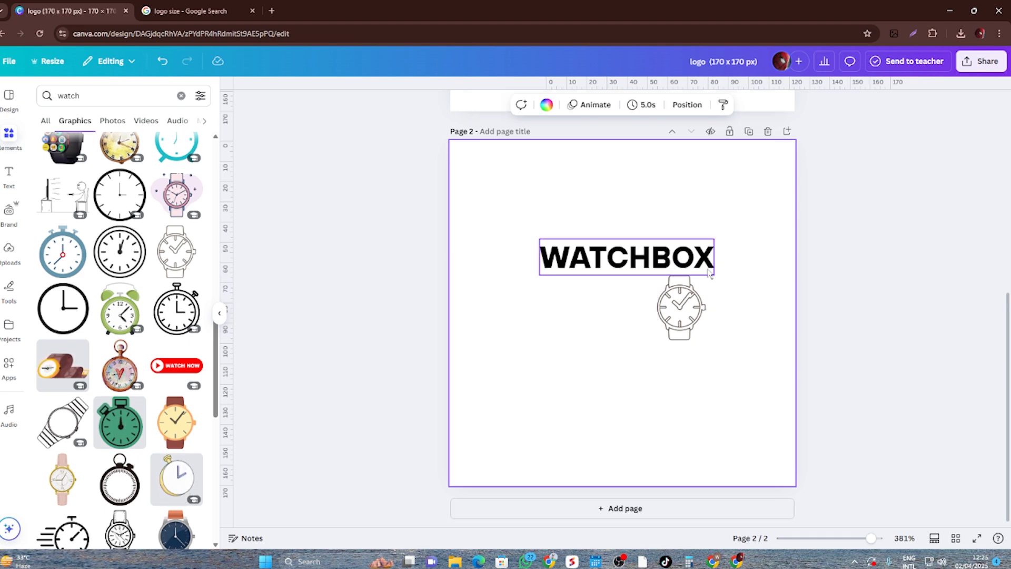
- Replace the letter O in the WATCHBOX text with blank space, leaving a gap between B and X
{"action": "double_click", "coordinate": [690, 257]}
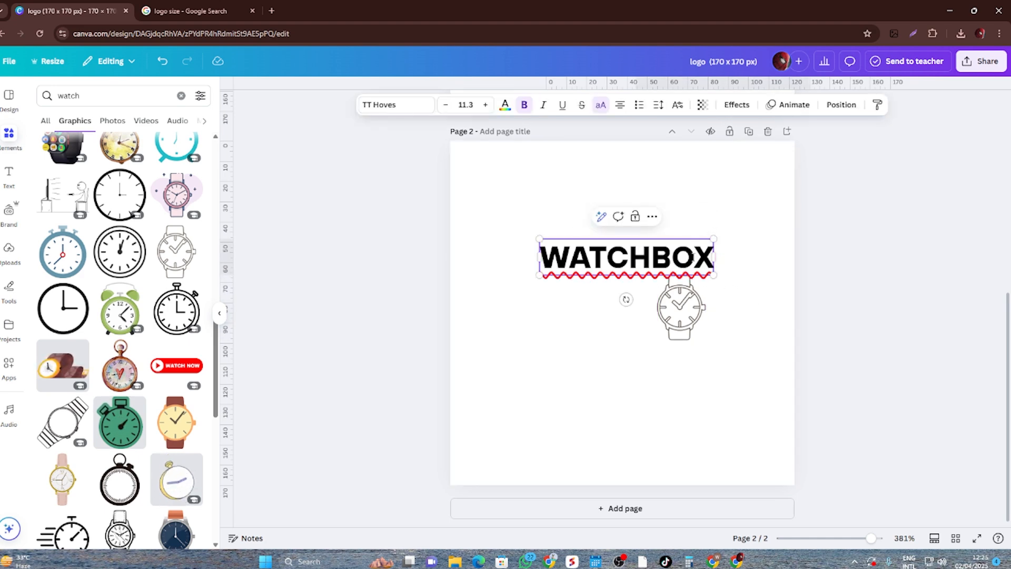
{"action": "key", "text": "BackSpace"}
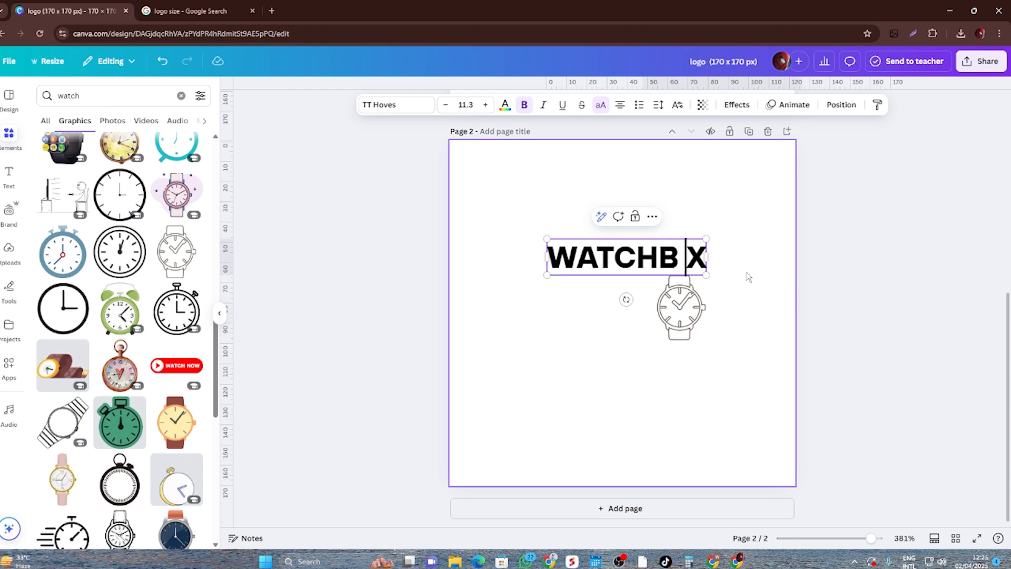
{"action": "left_click", "coordinate": [768, 342]}
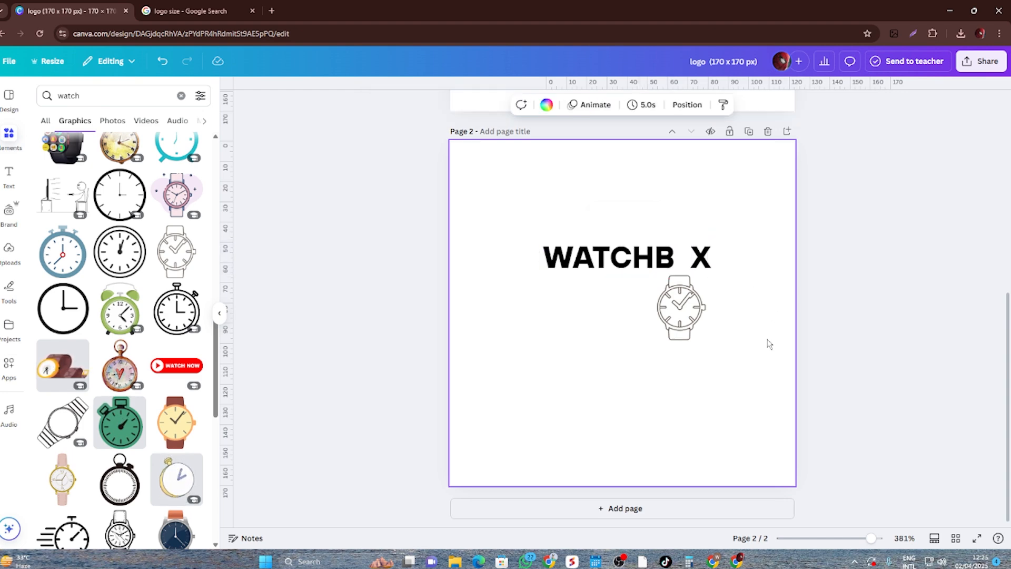
- Move the watch graphic into the gap between B and X and shrink it to roughly letter height
{"action": "left_click_drag", "start_coordinate": [707, 328], "coordinate": [713, 275]}
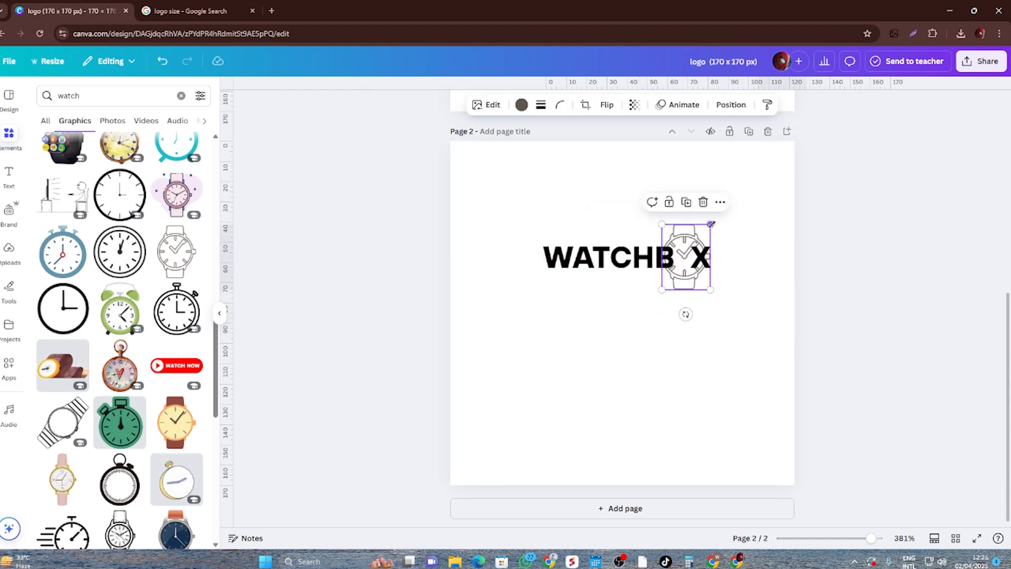
{"action": "left_click_drag", "start_coordinate": [712, 221], "coordinate": [694, 246]}
{"action": "left_click", "coordinate": [744, 316]}
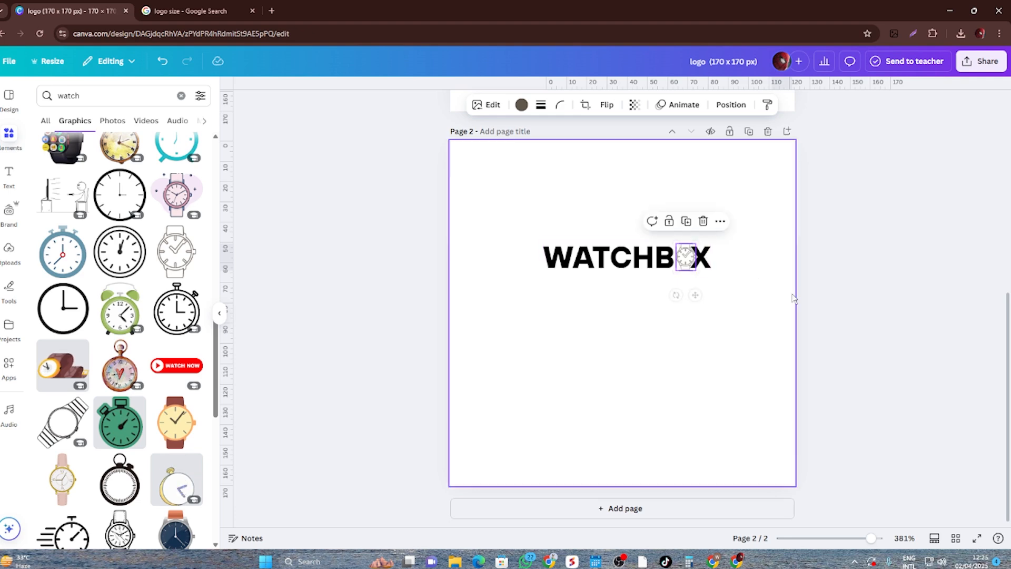
- Shift the WATCHB X text slightly to the right so the watch fits evenly between the B and the X
{"action": "scroll", "coordinate": [744, 316], "scroll_direction": "up", "scroll_amount": 3}
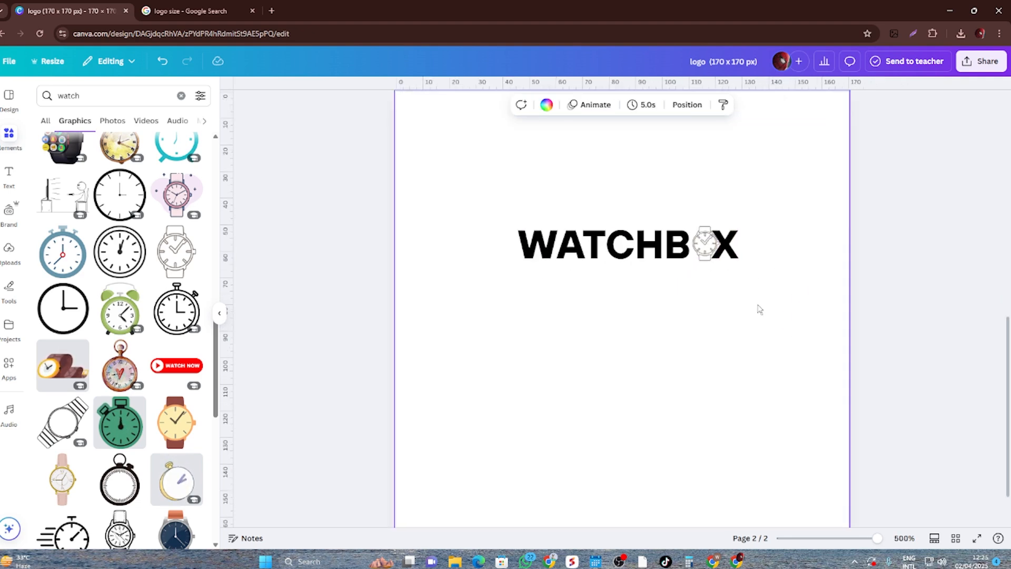
{"action": "left_click", "coordinate": [709, 251]}
{"action": "left_click_drag", "start_coordinate": [709, 250], "coordinate": [712, 245]}
{"action": "left_click", "coordinate": [745, 340]}
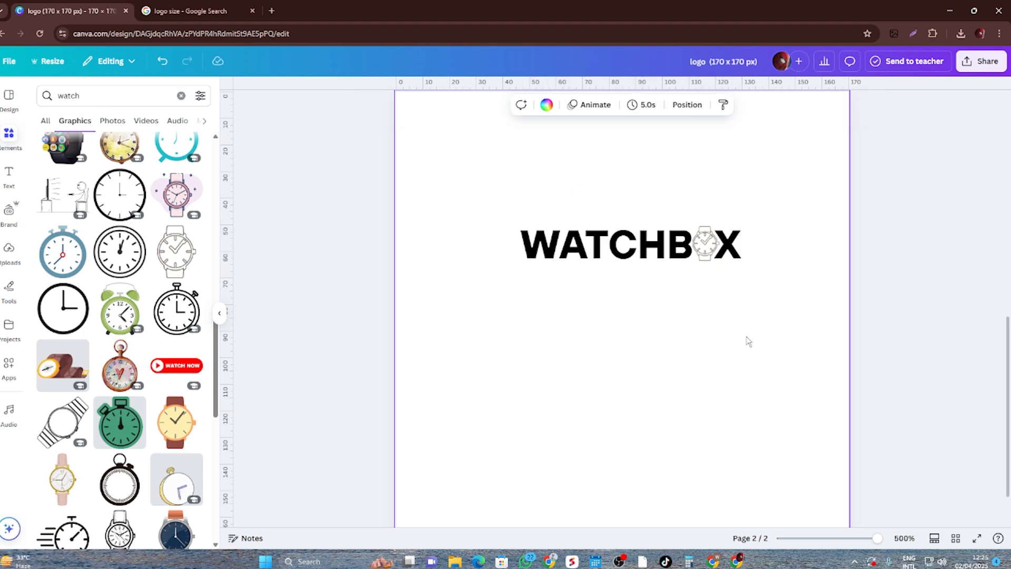
- Recolor the watch graphic between B and X to black from the document colors
{"action": "scroll", "coordinate": [747, 340], "scroll_direction": "down", "scroll_amount": 5}
{"action": "scroll", "coordinate": [748, 340], "scroll_direction": "up", "scroll_amount": 5}
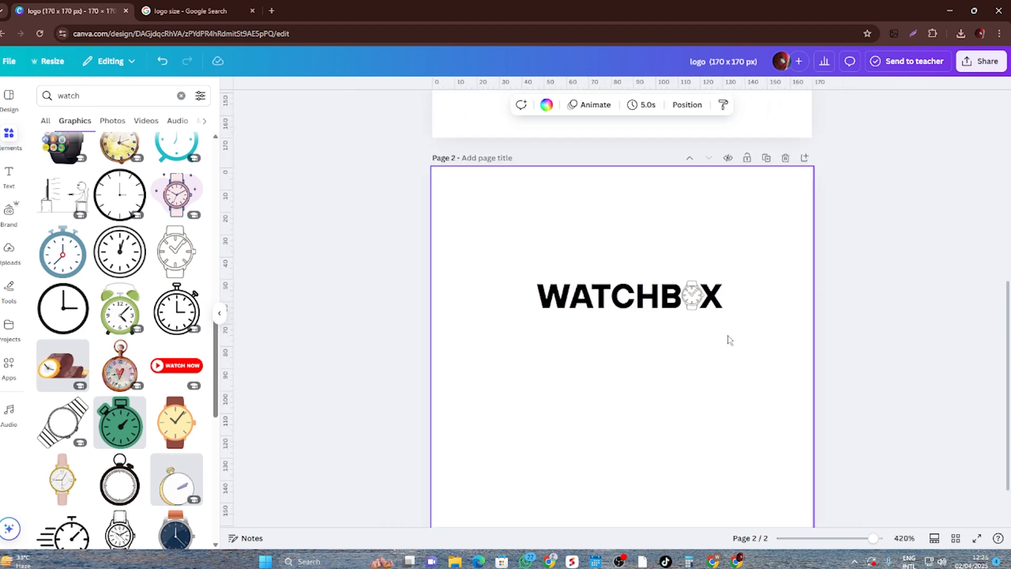
{"action": "left_click", "coordinate": [716, 301]}
{"action": "left_click", "coordinate": [706, 290]}
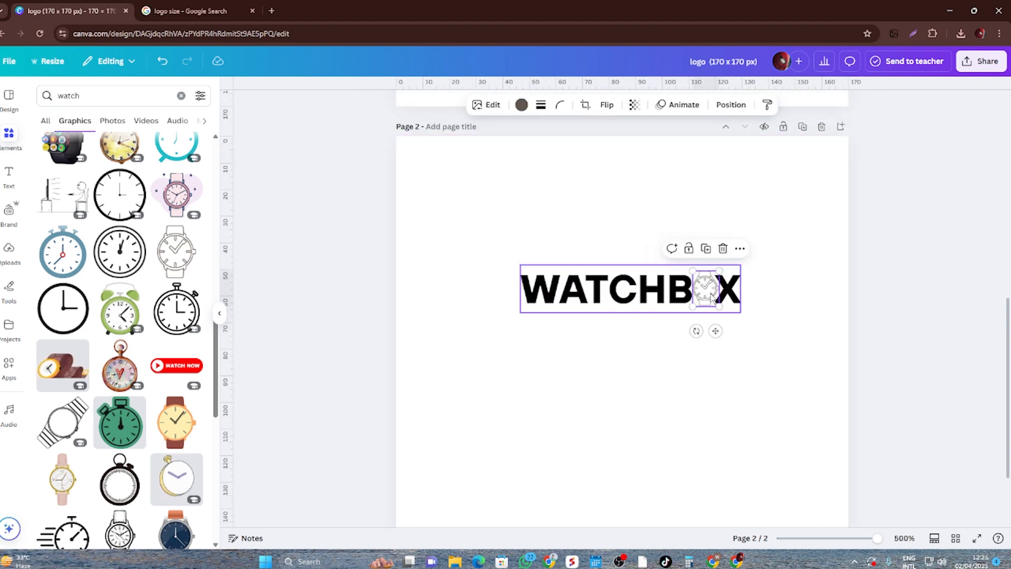
{"action": "left_click", "coordinate": [522, 104]}
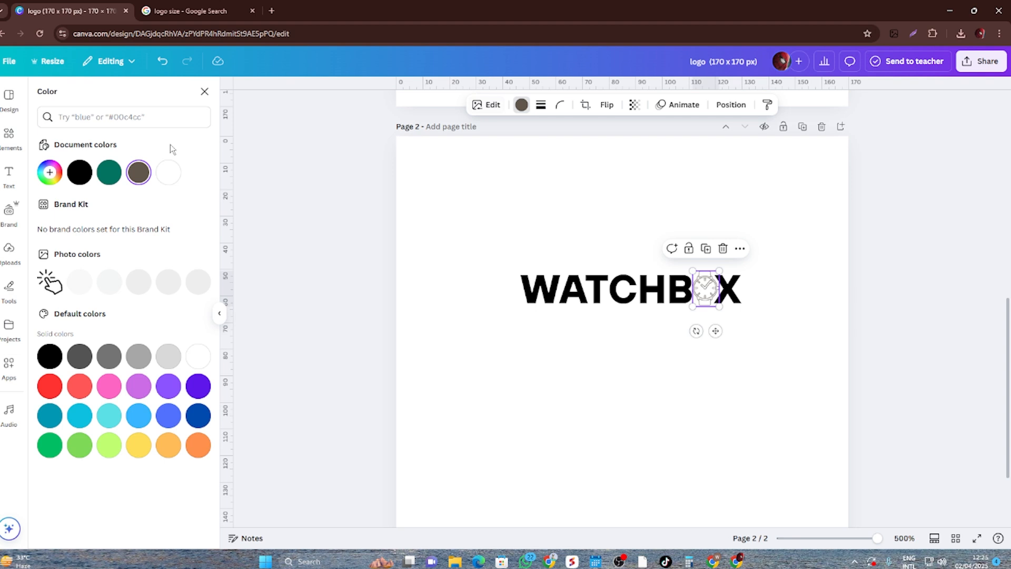
{"action": "left_click", "coordinate": [79, 172]}
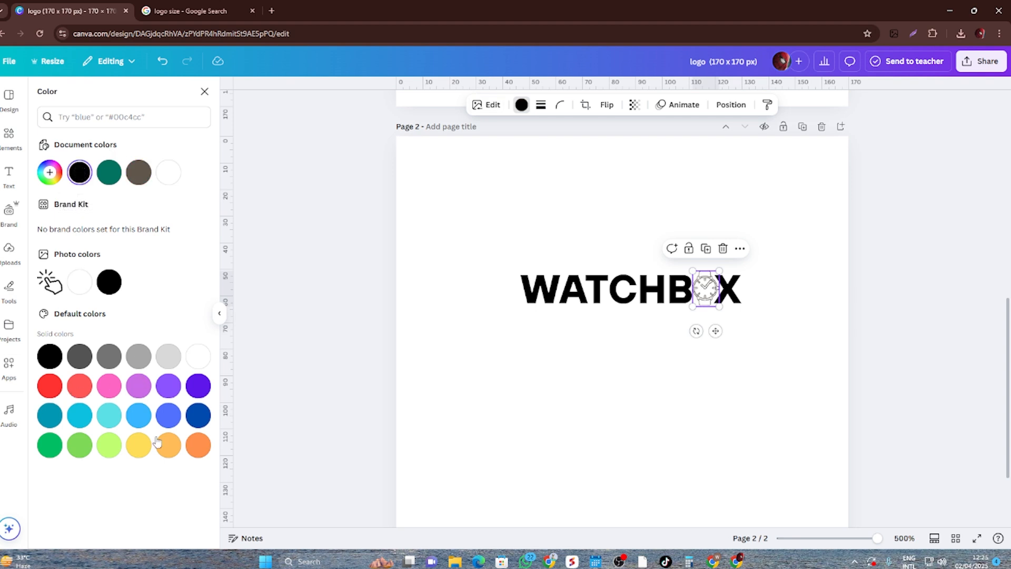
- Recolor the watch graphic between B and X to dark blue from the default solid colors
{"action": "left_click", "coordinate": [52, 390]}
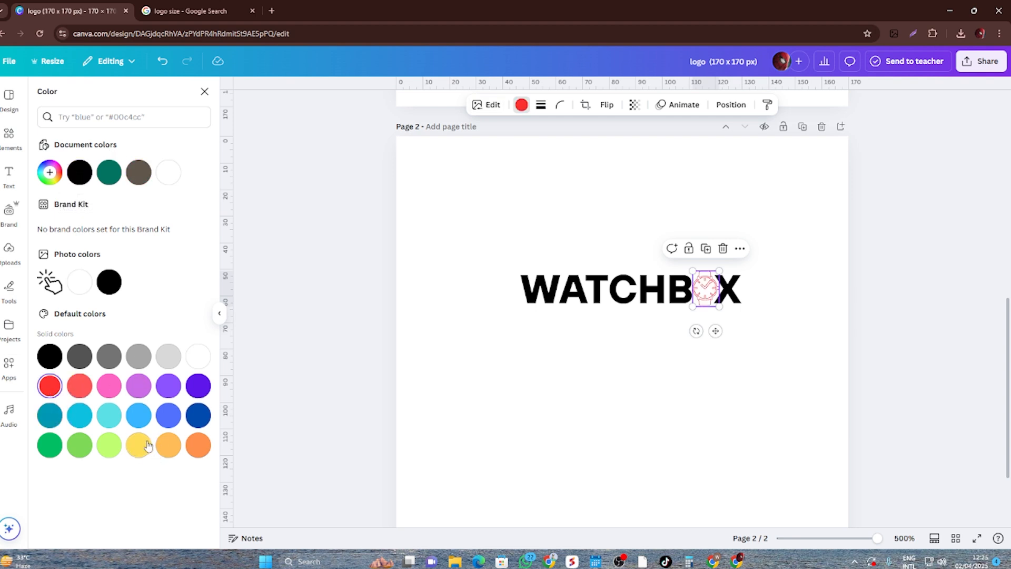
{"action": "left_click", "coordinate": [197, 417]}
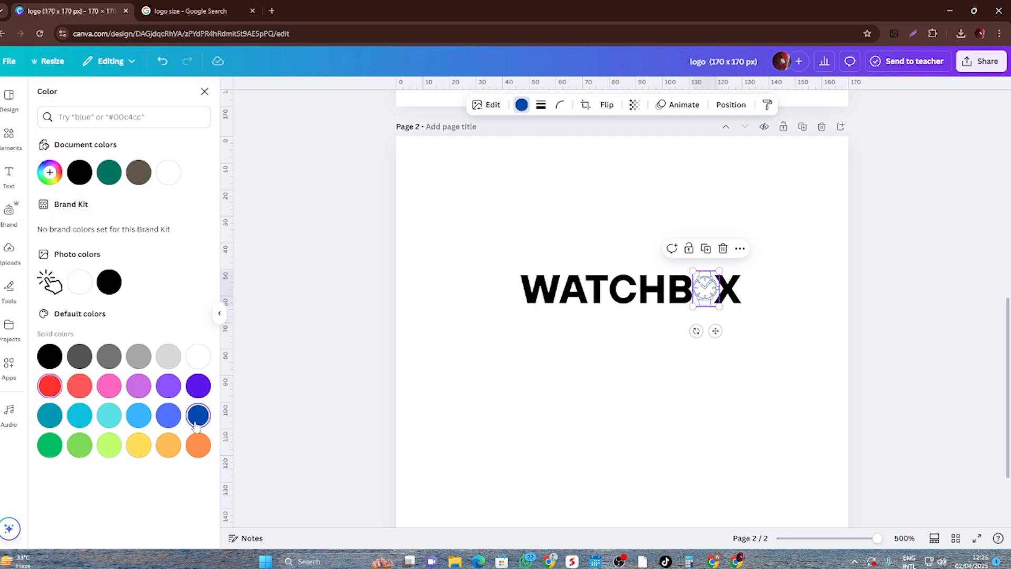
{"action": "left_click", "coordinate": [468, 396]}
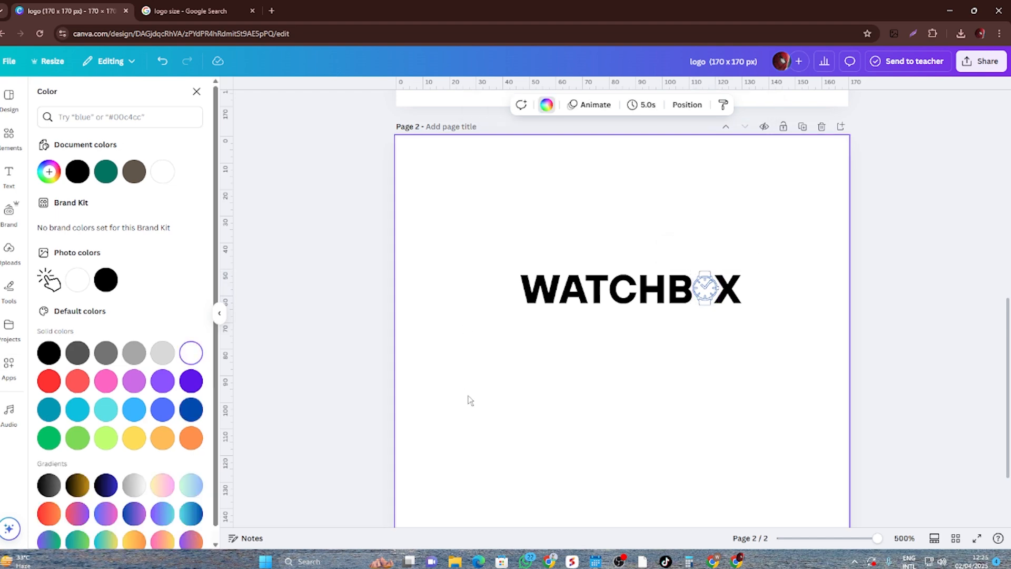
- Group the WATCHB X text with the watch graphic and move the group to the center of page 2
{"action": "left_click", "coordinate": [674, 294]}
{"action": "left_click", "coordinate": [709, 290]}
{"action": "key", "text": "super+space"}
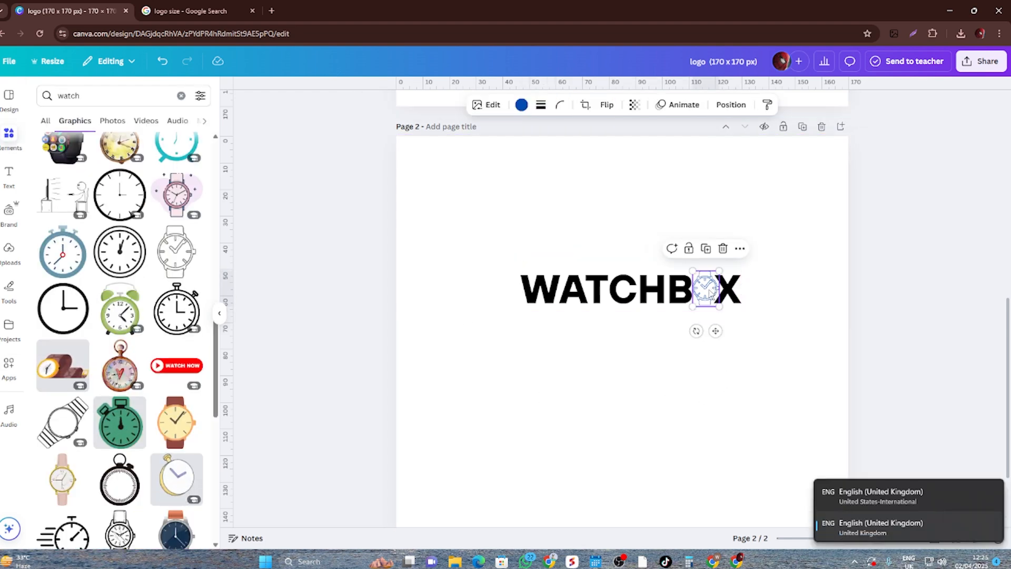
{"action": "left_click", "coordinate": [663, 291], "text": "shift"}
{"action": "left_click", "coordinate": [604, 244]}
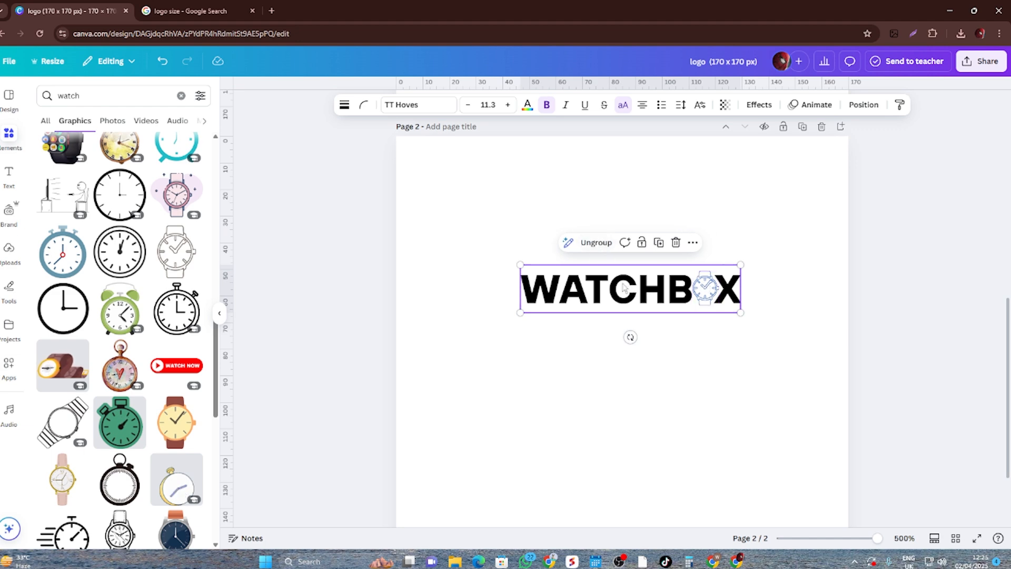
{"action": "left_click_drag", "start_coordinate": [623, 287], "coordinate": [615, 348]}
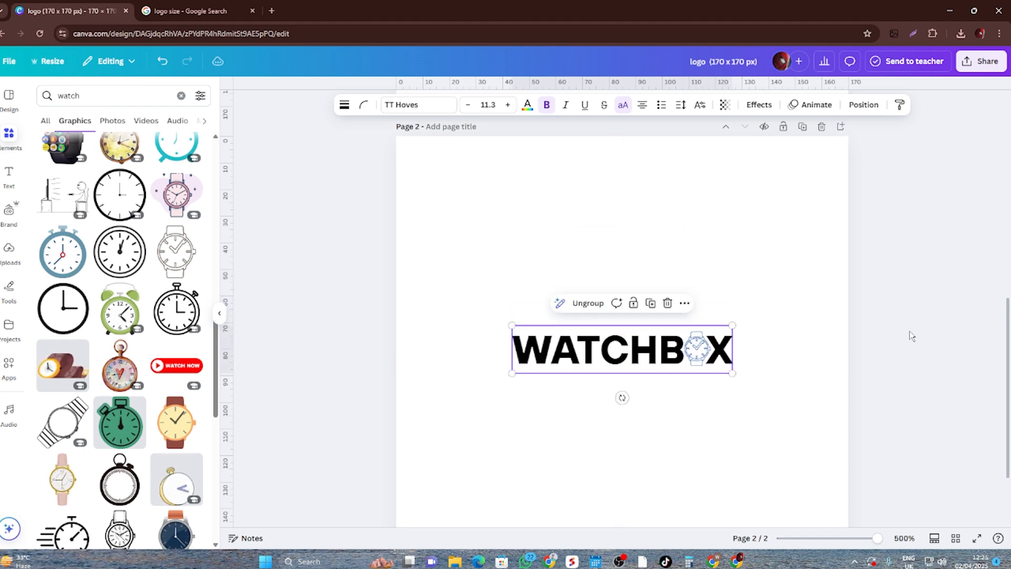
{"action": "scroll", "coordinate": [909, 331], "scroll_direction": "down", "scroll_amount": 3}
{"action": "scroll", "coordinate": [910, 333], "scroll_direction": "up", "scroll_amount": 3}
{"action": "scroll", "coordinate": [802, 348], "scroll_direction": "down", "scroll_amount": 3}
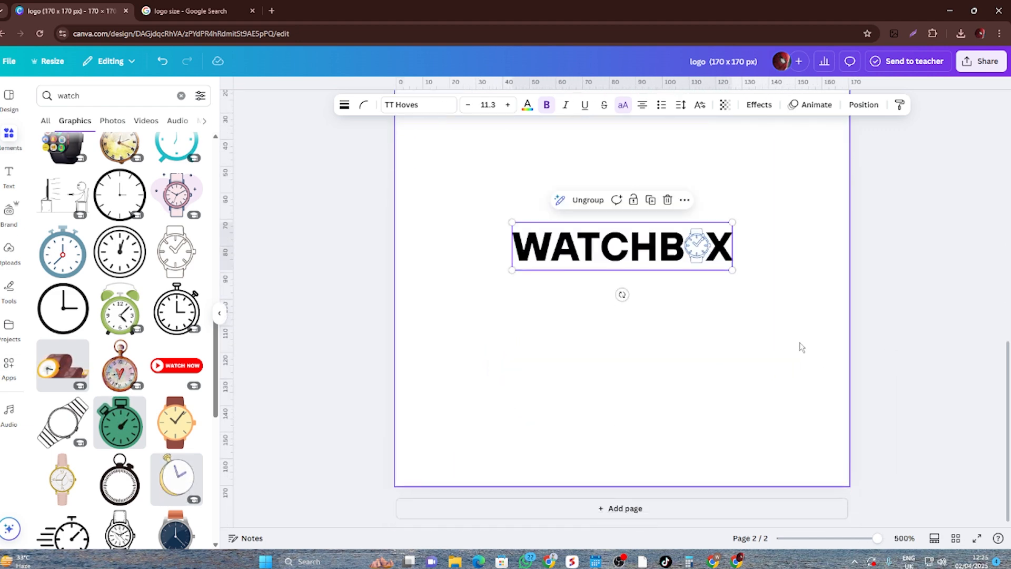
{"action": "left_click", "coordinate": [790, 333]}
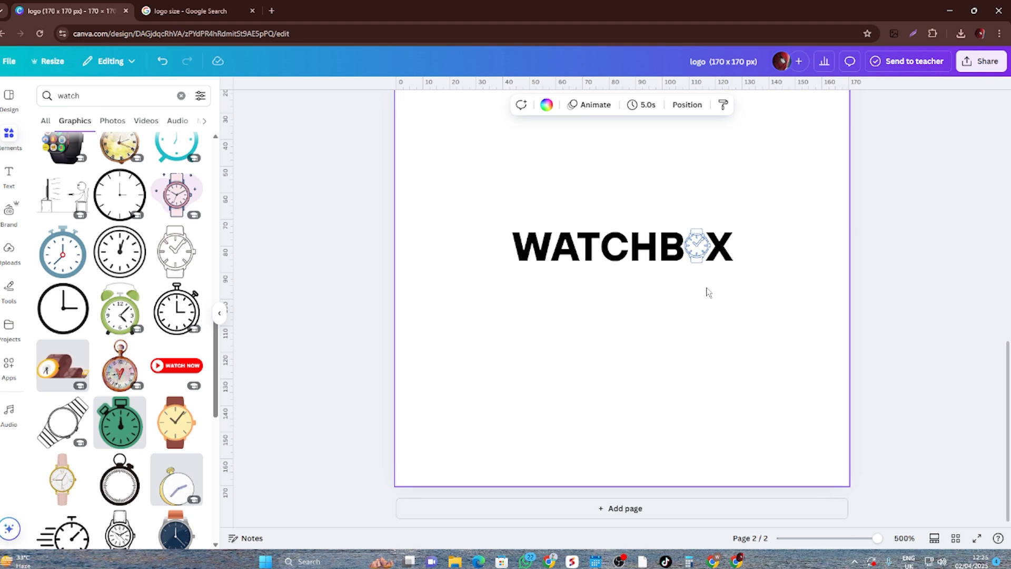
{"action": "scroll", "coordinate": [762, 314], "scroll_direction": "up", "scroll_amount": 2}
{"action": "scroll", "coordinate": [799, 328], "scroll_direction": "down", "scroll_amount": 2}
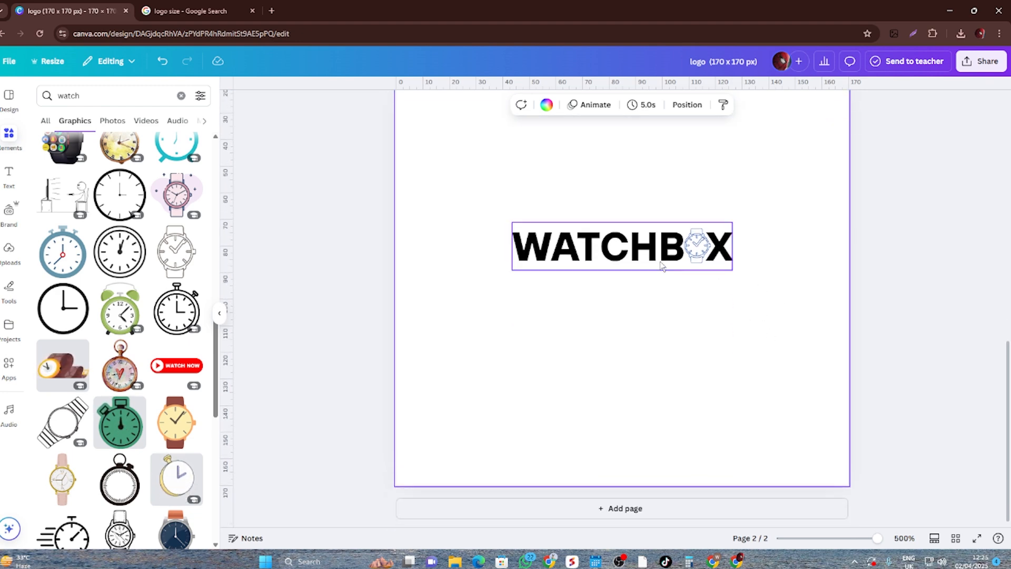
- Add page 3 with a copy of the WATCHBOX logo, ungroup it, and move the text below the watch
{"action": "left_click", "coordinate": [638, 523]}
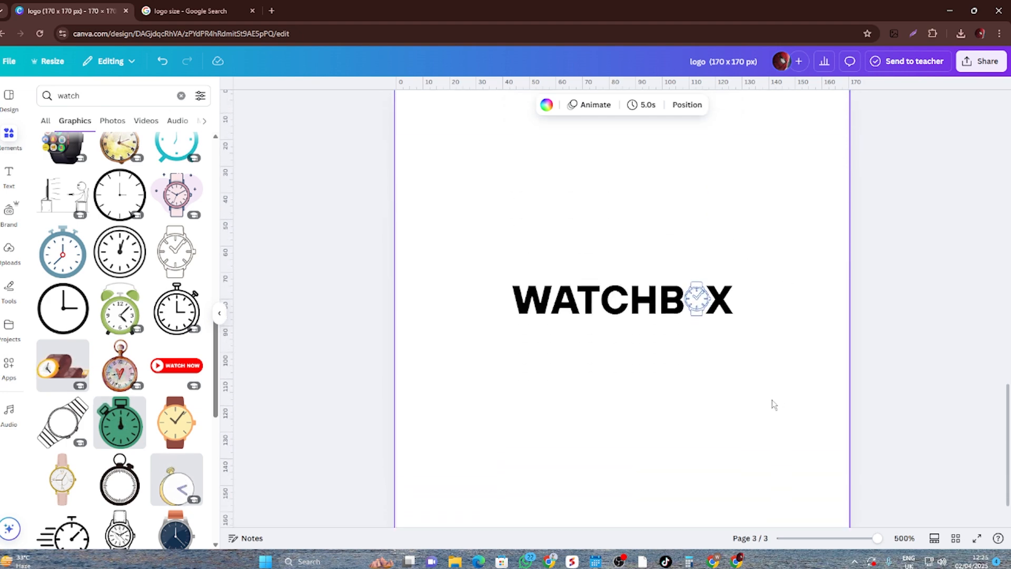
{"action": "left_click", "coordinate": [666, 298]}
{"action": "left_click_drag", "start_coordinate": [644, 311], "coordinate": [647, 340]}
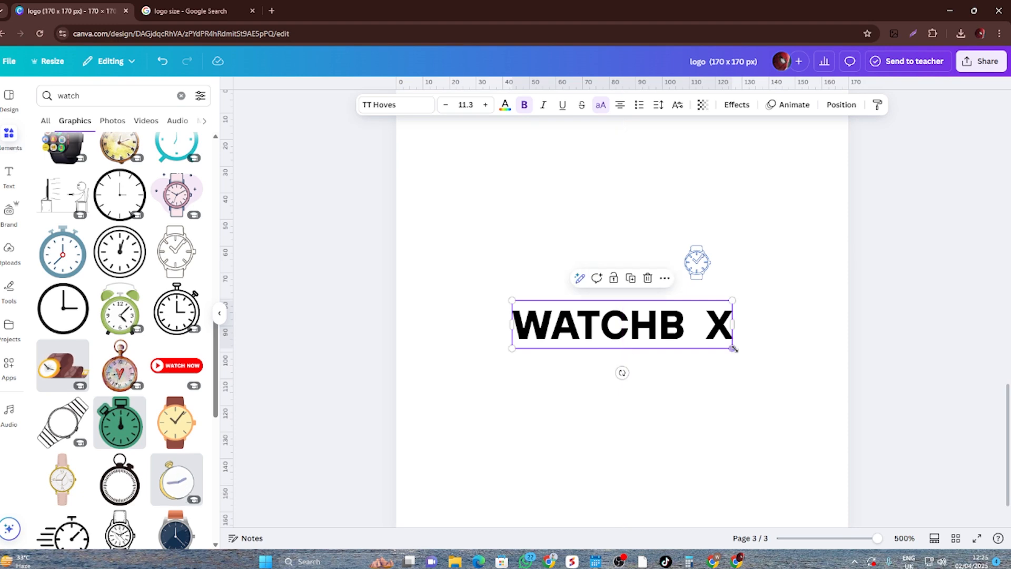
- Replace the gap between B and X with the letter O and widen the text box to fit WATCHBOX
{"action": "double_click", "coordinate": [712, 322]}
{"action": "left_click", "coordinate": [709, 322]}
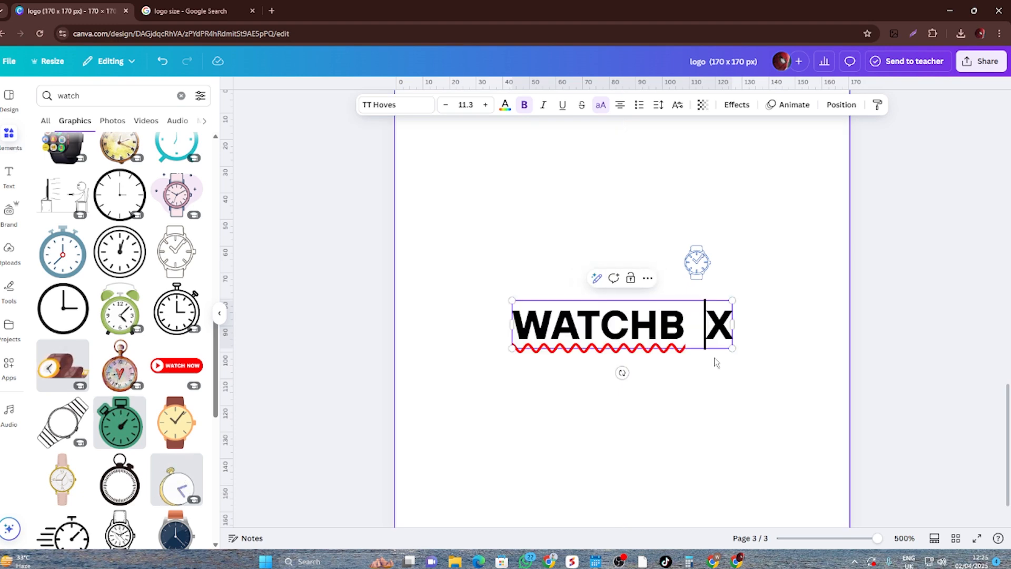
{"action": "key", "text": "BackSpace"}
{"action": "key", "text": "BackSpace"}
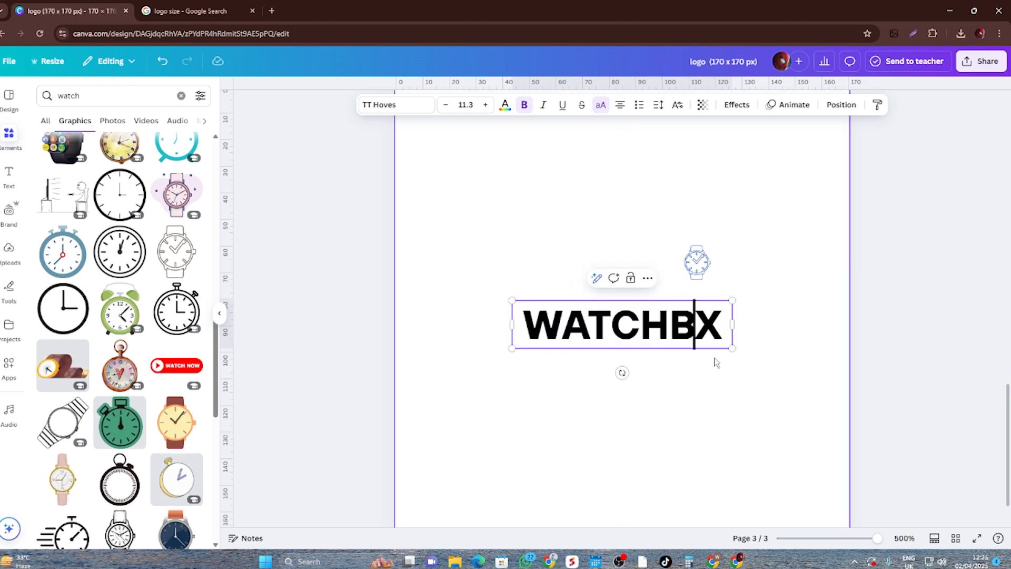
{"action": "type", "text": "O"}
{"action": "key", "text": "BackSpace"}
{"action": "left_click_drag", "start_coordinate": [732, 352], "coordinate": [750, 351]}
{"action": "key", "text": "Escape"}
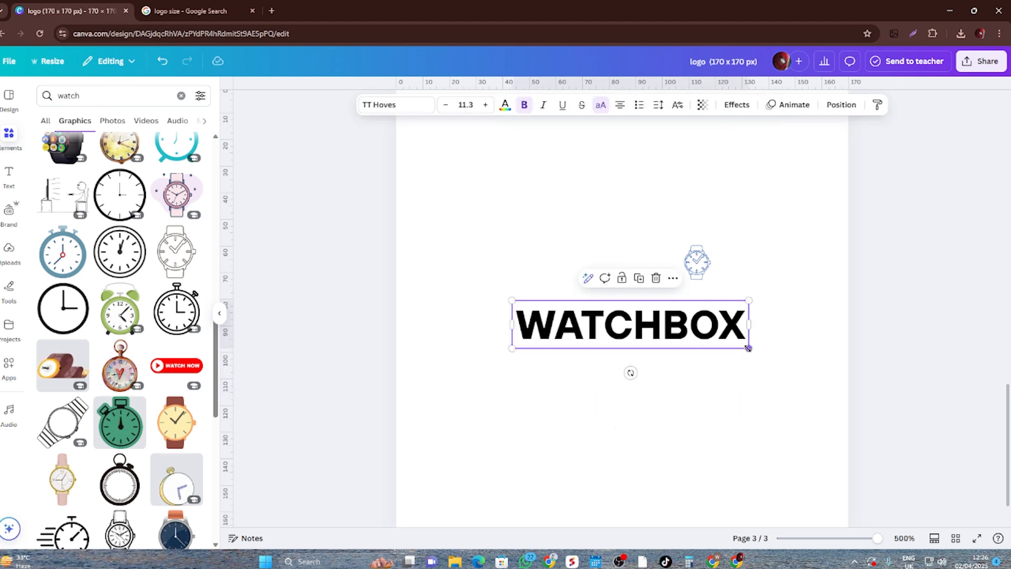
- Split WATCHBOX into two lines, WATCH above BOX, and reduce the line spacing to 0.83
{"action": "left_click", "coordinate": [662, 324]}
{"action": "key", "text": "Return"}
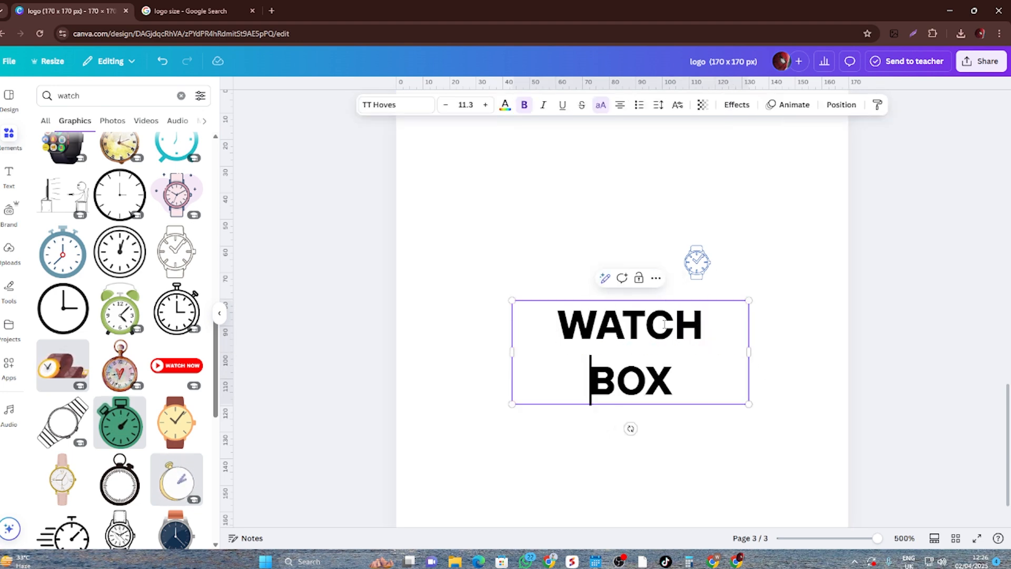
{"action": "left_click", "coordinate": [776, 440]}
{"action": "left_click", "coordinate": [683, 364]}
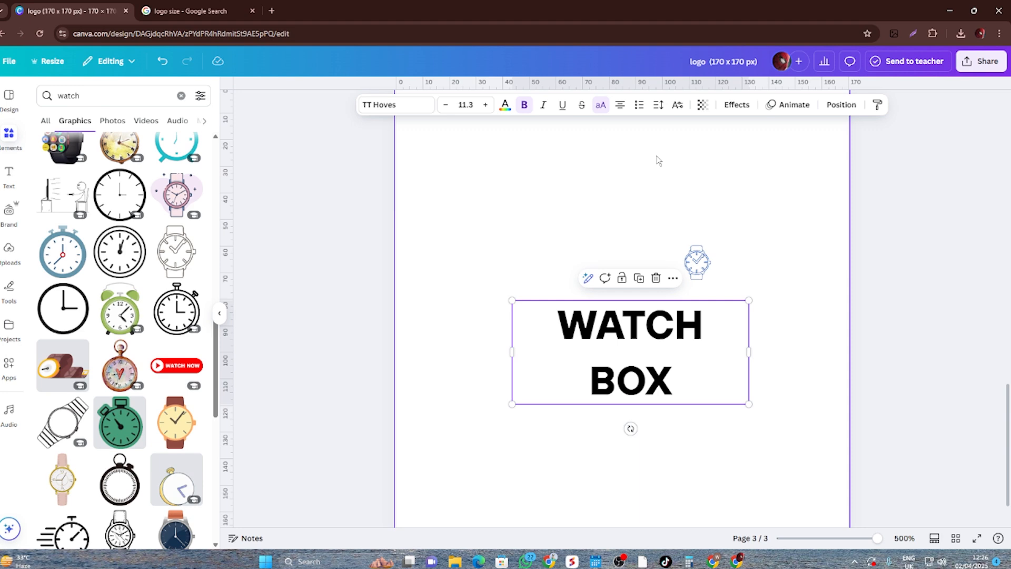
{"action": "left_click", "coordinate": [659, 108]}
{"action": "left_click_drag", "start_coordinate": [639, 187], "coordinate": [617, 188]}
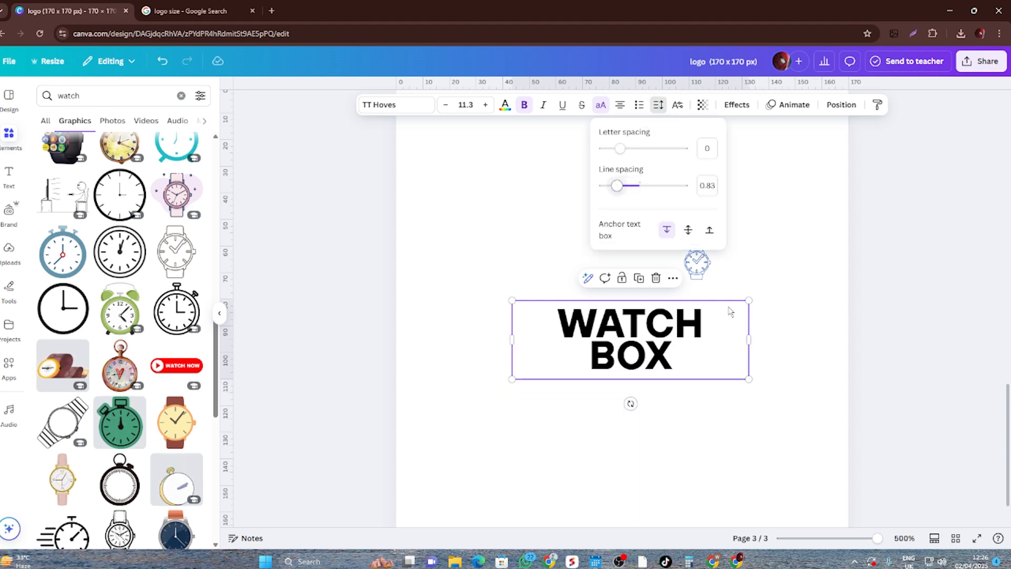
{"action": "left_click", "coordinate": [781, 369]}
- Increase the letter spacing of the word BOX on the second line to 497
{"action": "left_click", "coordinate": [627, 371]}
{"action": "left_click", "coordinate": [647, 369]}
{"action": "left_click_drag", "start_coordinate": [674, 355], "coordinate": [589, 354]}
{"action": "left_click", "coordinate": [658, 105]}
{"action": "left_click_drag", "start_coordinate": [624, 150], "coordinate": [657, 152]}
{"action": "left_click", "coordinate": [757, 420]}
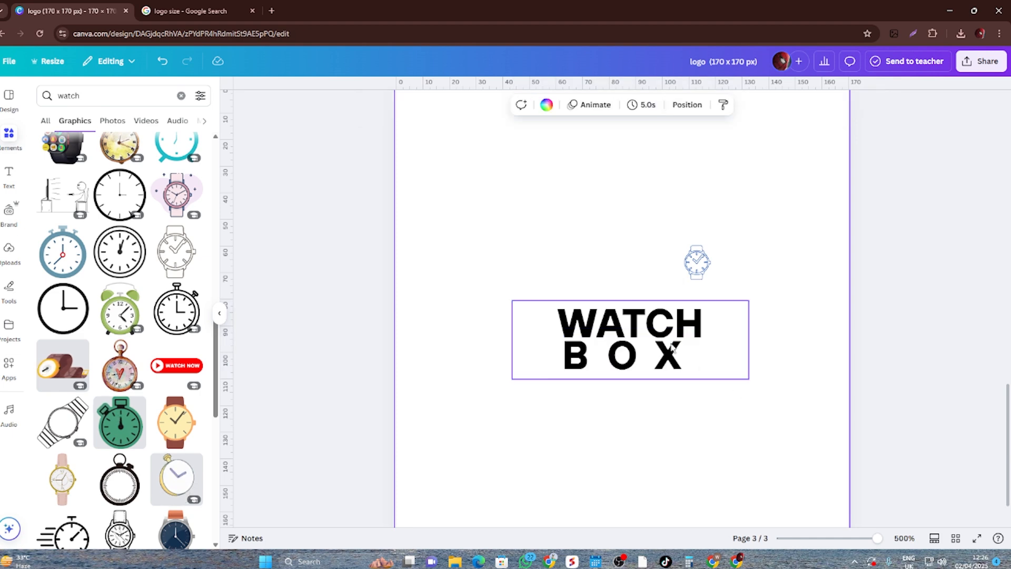
- Delete the X at the end of the BOX line and retype it
{"action": "left_click", "coordinate": [642, 347]}
{"action": "left_click", "coordinate": [569, 356]}
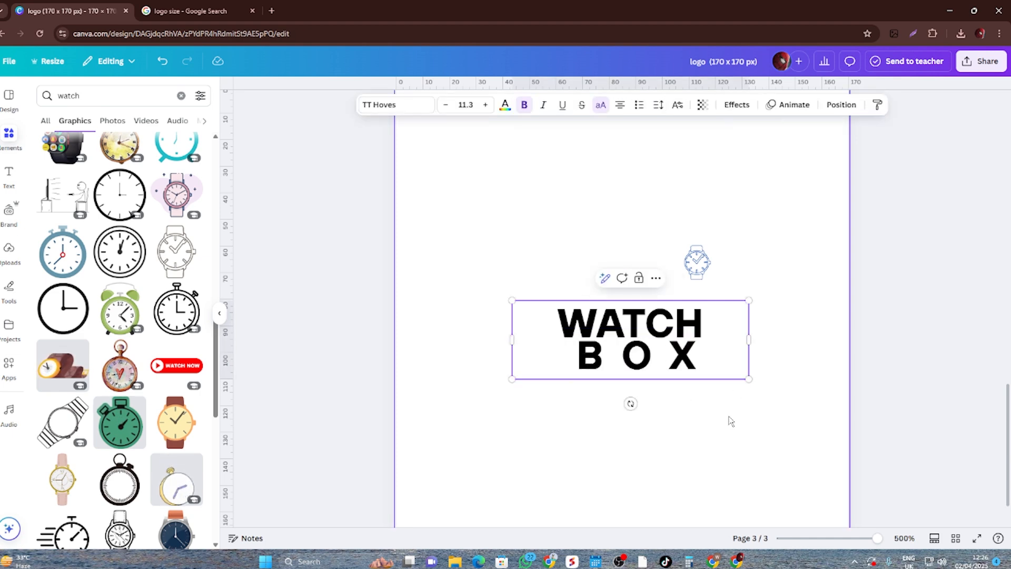
{"action": "key", "text": "BackSpace"}
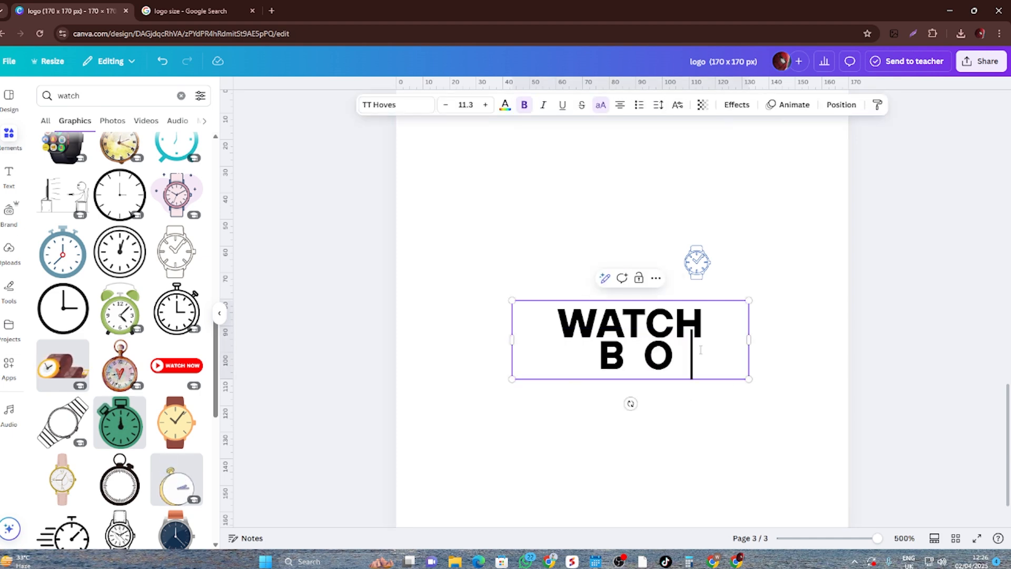
{"action": "type", "text": "X"}
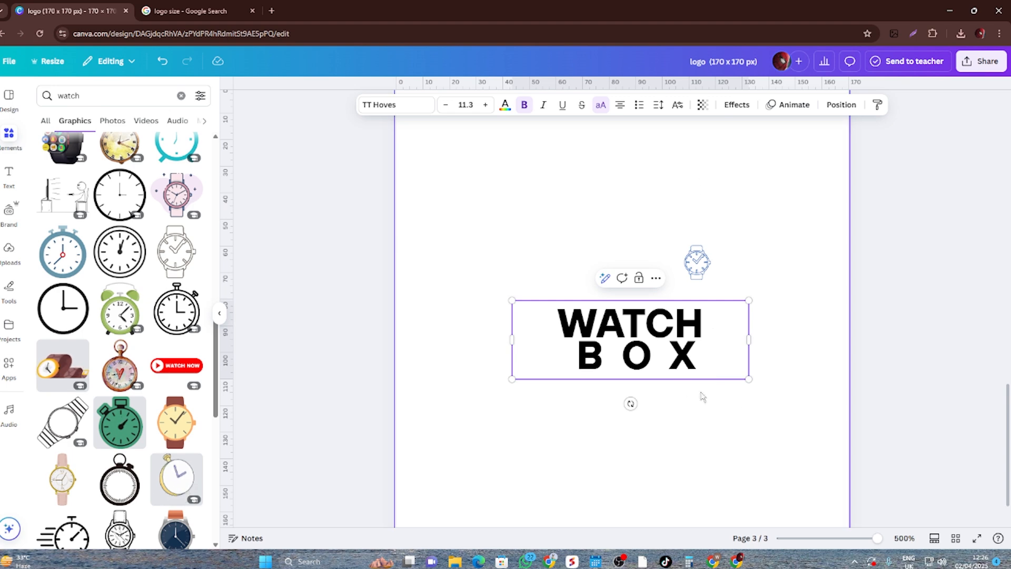
- Raise the letter spacing of the whole BOX line to 589
{"action": "double_click", "coordinate": [672, 353]}
{"action": "left_click_drag", "start_coordinate": [673, 353], "coordinate": [590, 355]}
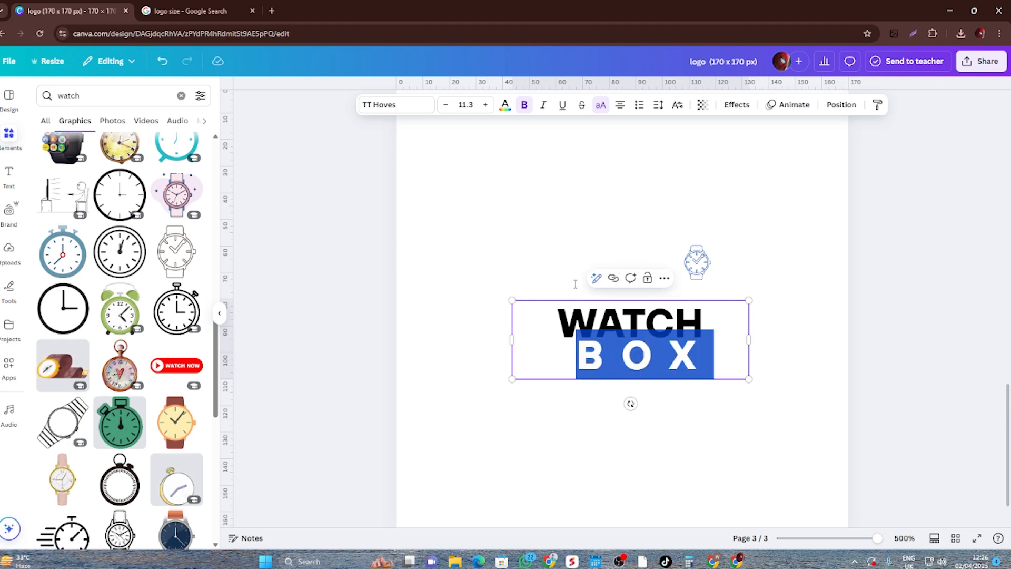
{"action": "left_click", "coordinate": [658, 105]}
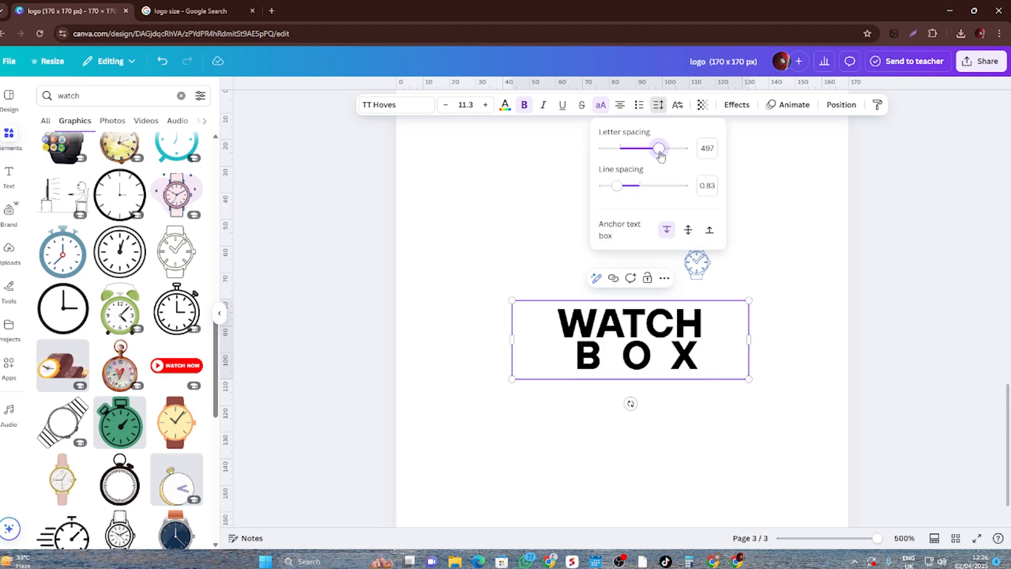
{"action": "left_click_drag", "start_coordinate": [661, 155], "coordinate": [668, 156]}
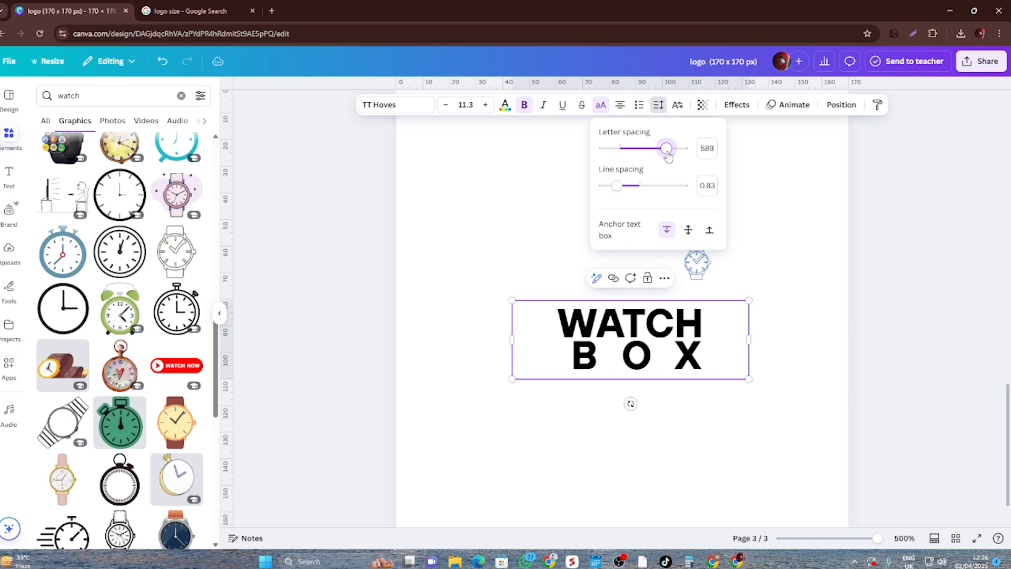
- Narrow the text box slightly and delete the BOX line, leaving only WATCH in it
{"action": "left_click_drag", "start_coordinate": [748, 340], "coordinate": [725, 342]}
{"action": "left_click", "coordinate": [763, 389]}
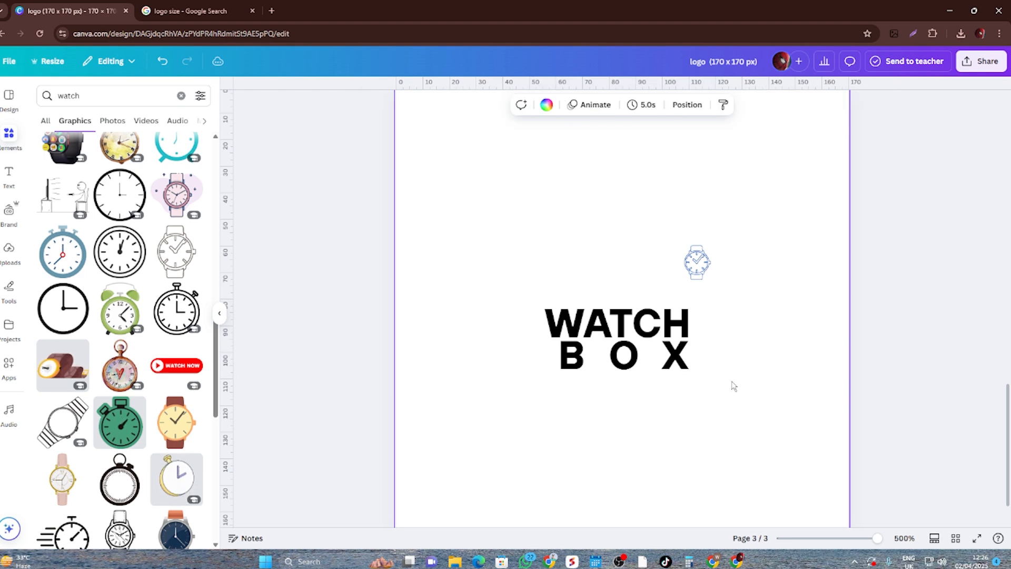
{"action": "left_click", "coordinate": [661, 364]}
{"action": "left_click_drag", "start_coordinate": [661, 363], "coordinate": [580, 356]}
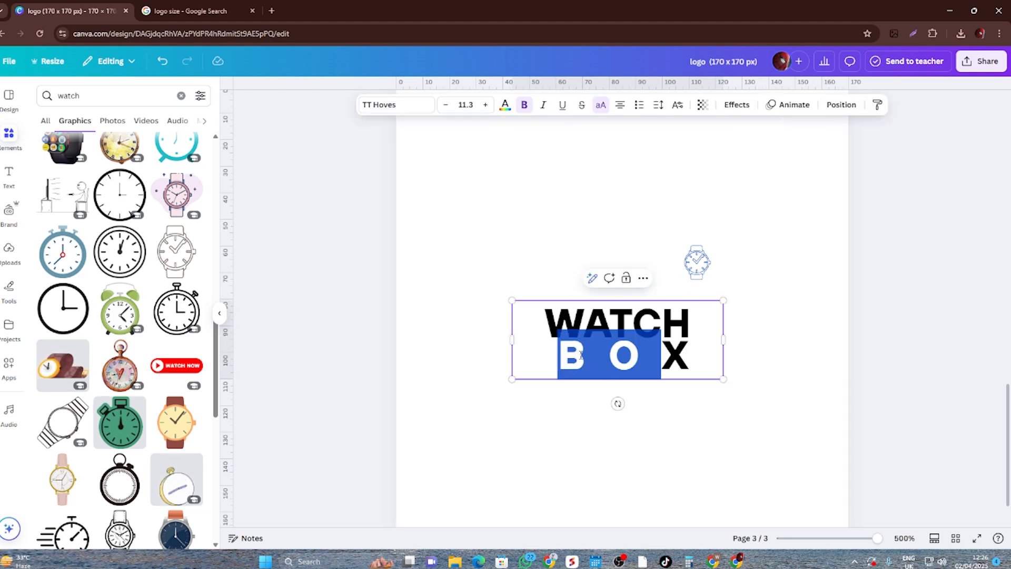
{"action": "key", "text": "BackSpace"}
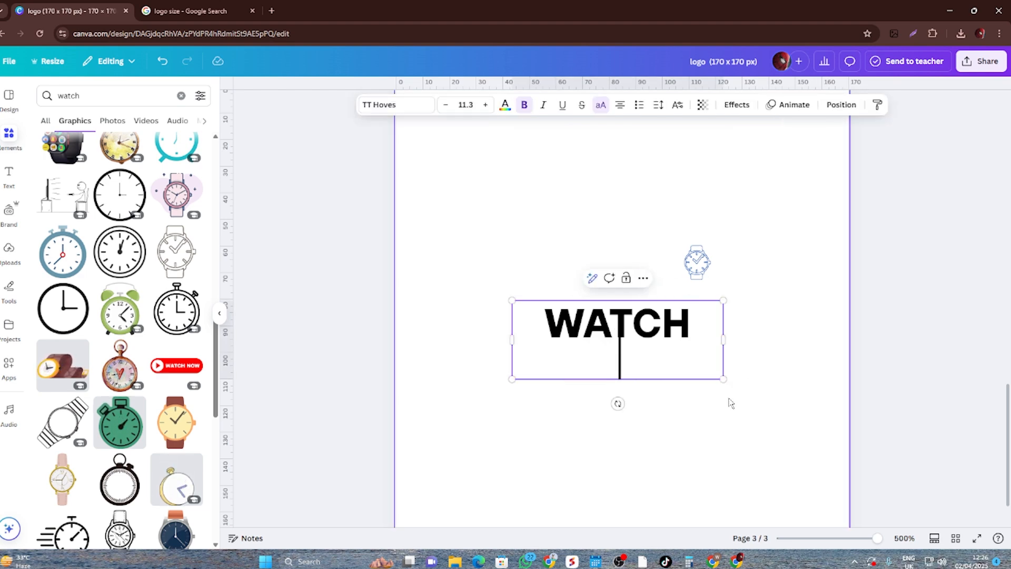
{"action": "key", "text": "BackSpace"}
- Duplicate the WATCH text directly beneath itself and change the copy to BOX
{"action": "left_click", "coordinate": [772, 384]}
{"action": "left_click_drag", "start_coordinate": [659, 331], "coordinate": [652, 365]}
{"action": "double_click", "coordinate": [652, 365]}
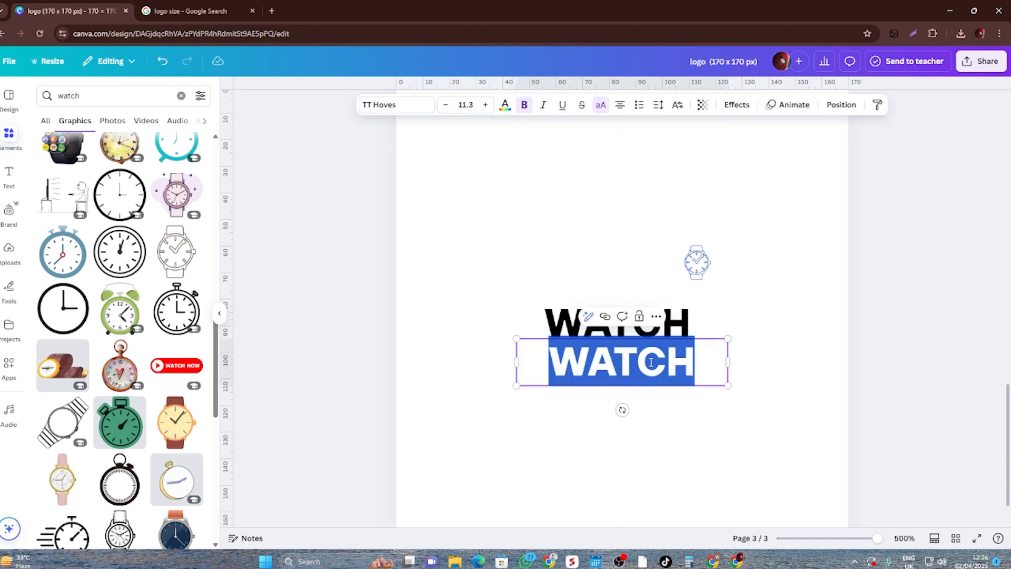
{"action": "type", "text": "BOX"}
{"action": "left_click", "coordinate": [685, 411]}
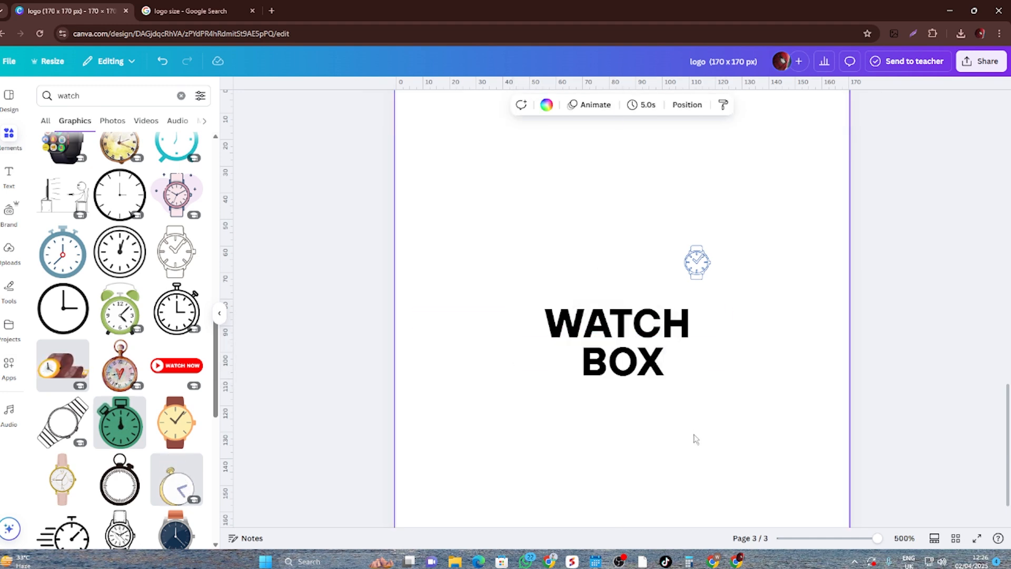
- Remove bold from the BOX text and set its font size to 10
{"action": "left_click", "coordinate": [642, 363]}
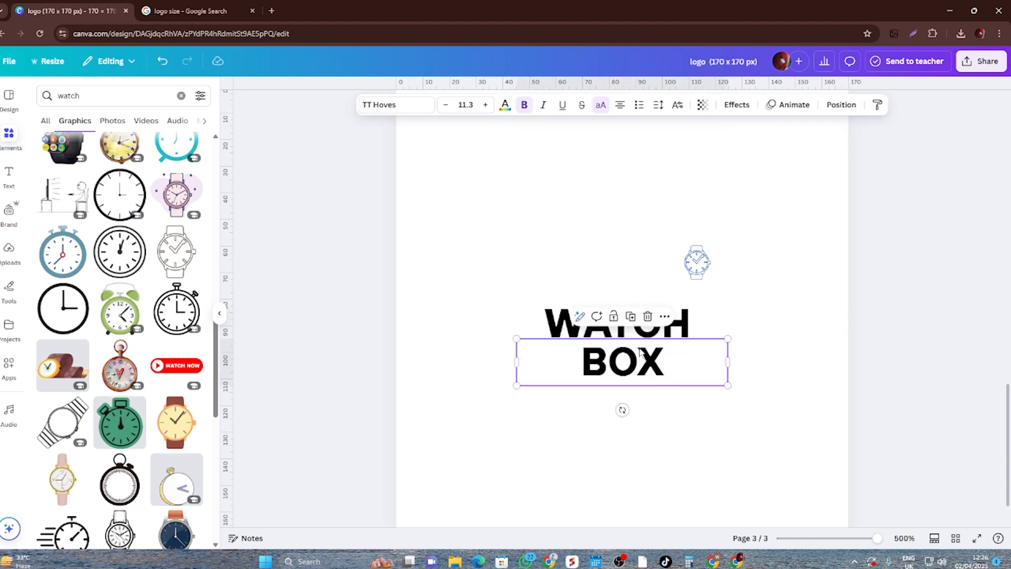
{"action": "left_click", "coordinate": [524, 104]}
{"action": "left_click", "coordinate": [725, 450]}
{"action": "left_click", "coordinate": [668, 363]}
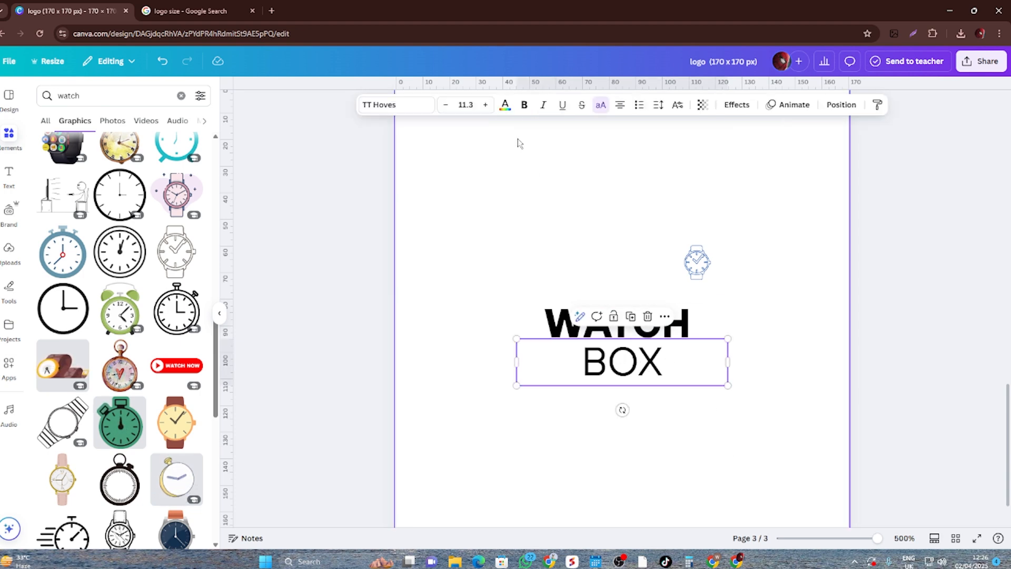
{"action": "left_click", "coordinate": [466, 104]}
{"action": "key", "text": "Return"}
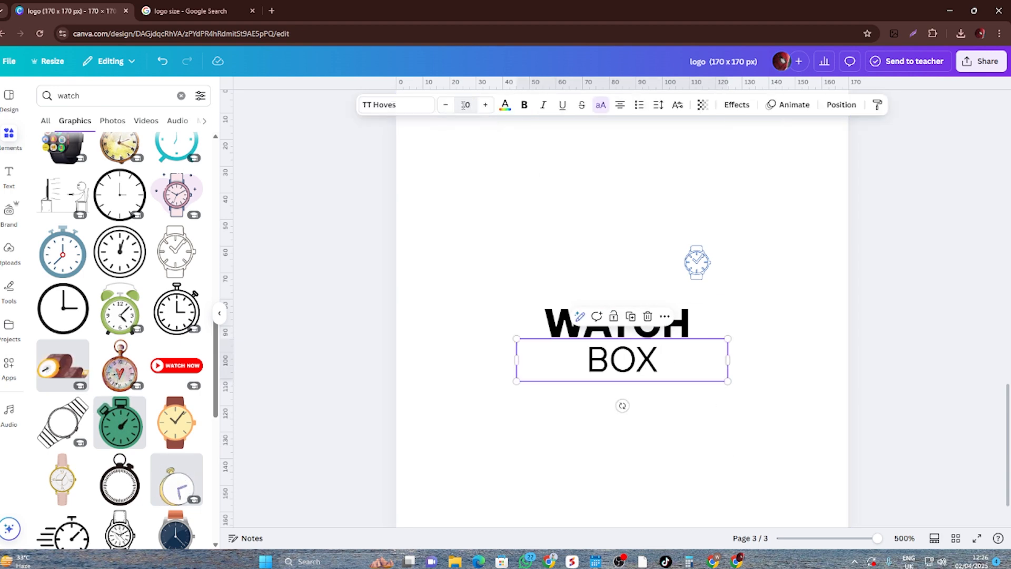
{"action": "left_click", "coordinate": [673, 456]}
{"action": "left_click", "coordinate": [672, 361]}
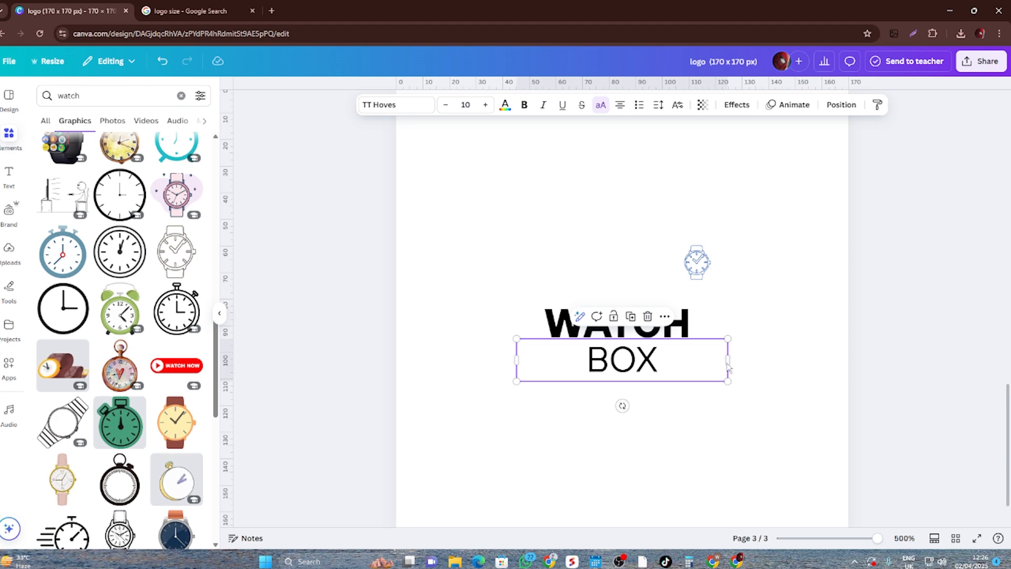
- Center the BOX text beneath WATCH and widen its letter spacing to nearly match the width of WATCH, resizing its text box to fit
{"action": "mouse_move", "coordinate": [724, 362]}
{"action": "left_mouse_down"}
{"action": "mouse_move", "coordinate": [600, 360]}
{"action": "mouse_move", "coordinate": [738, 362]}
{"action": "left_mouse_up"}
{"action": "left_click_drag", "start_coordinate": [664, 367], "coordinate": [635, 367]}
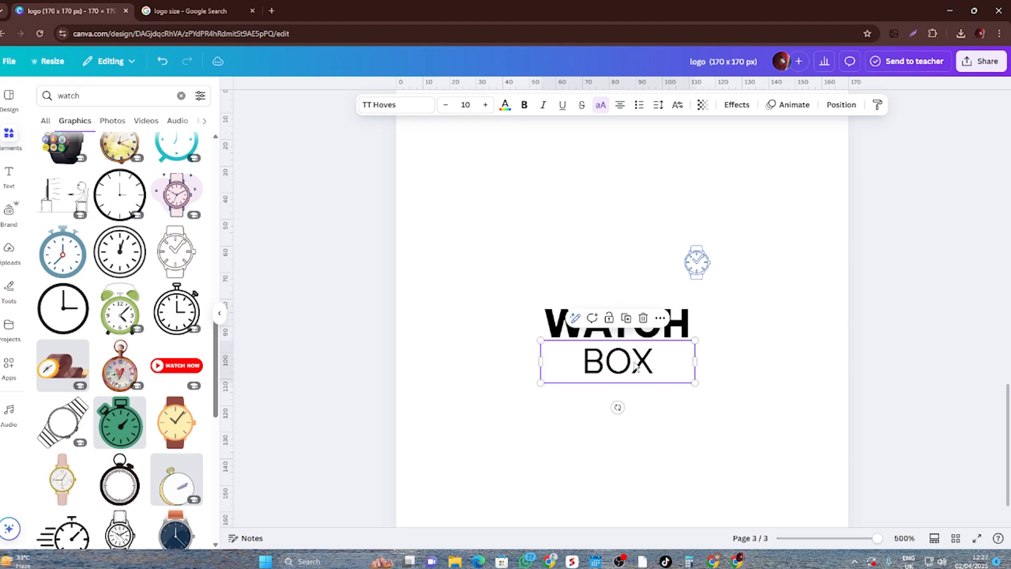
{"action": "left_click", "coordinate": [659, 105]}
{"action": "left_click_drag", "start_coordinate": [632, 149], "coordinate": [679, 153]}
{"action": "left_click_drag", "start_coordinate": [696, 362], "coordinate": [719, 371]}
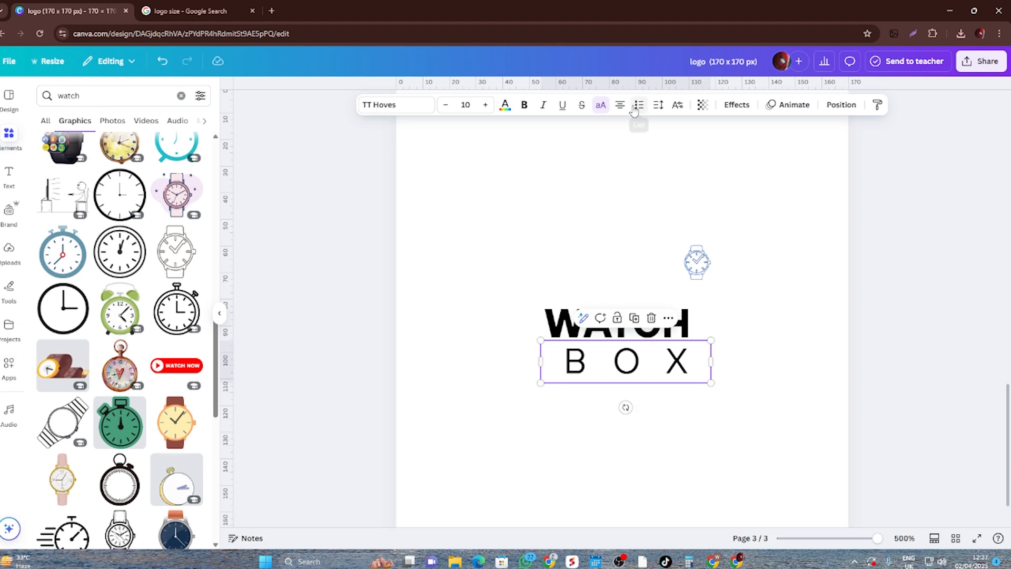
- Widen the BOX text's letter spacing slightly more and nudge the text up and to the left beneath WATCH
{"action": "left_click", "coordinate": [639, 105]}
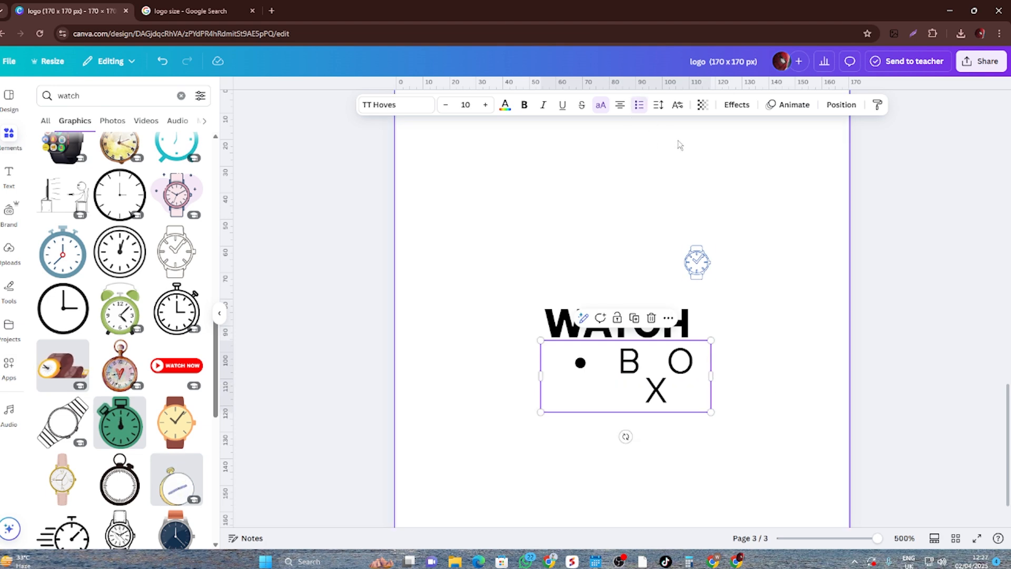
{"action": "left_click", "coordinate": [640, 106]}
{"action": "left_click", "coordinate": [658, 106]}
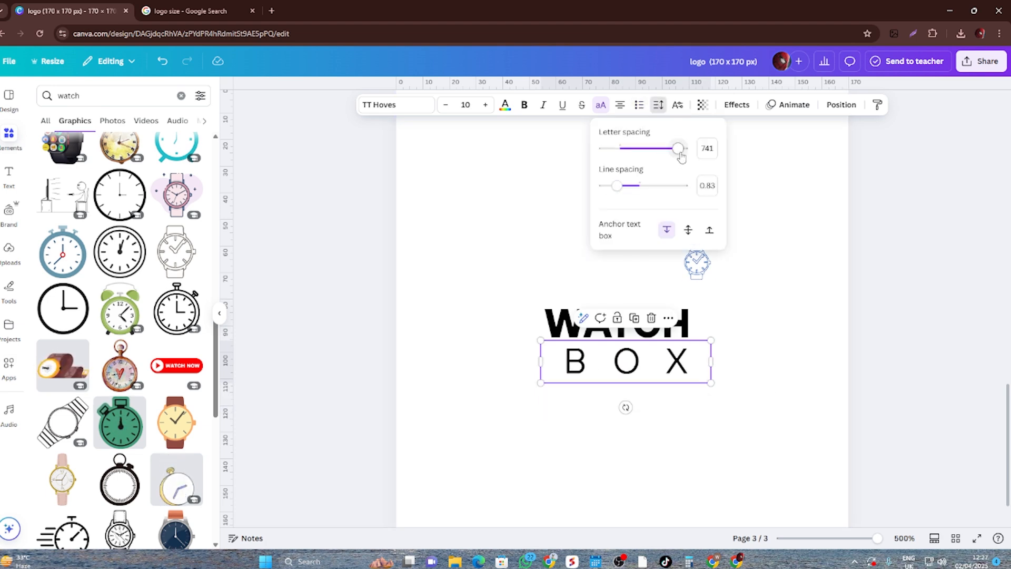
{"action": "left_click_drag", "start_coordinate": [681, 154], "coordinate": [687, 155]}
{"action": "left_click", "coordinate": [767, 375]}
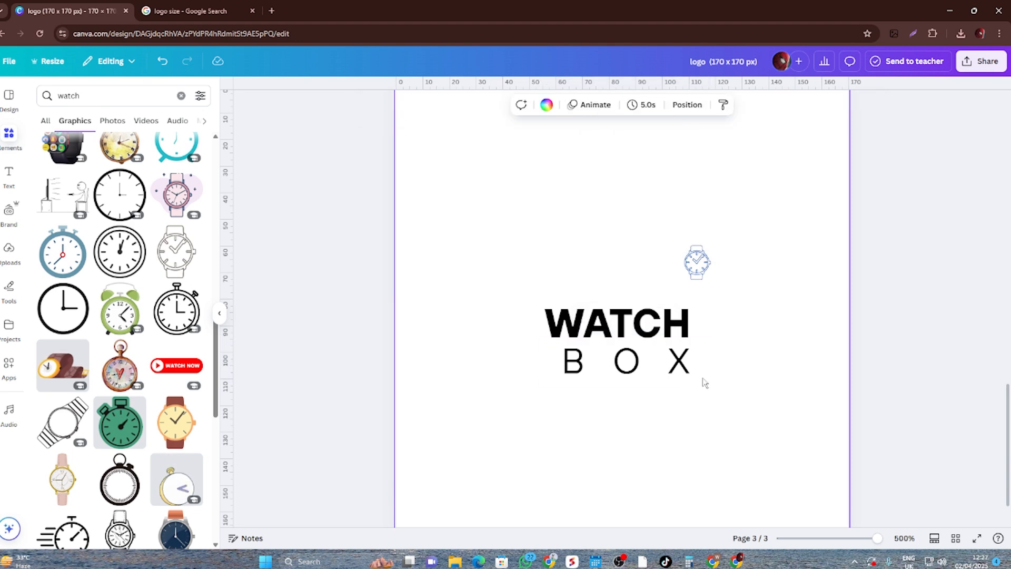
{"action": "left_click_drag", "start_coordinate": [670, 372], "coordinate": [666, 371]}
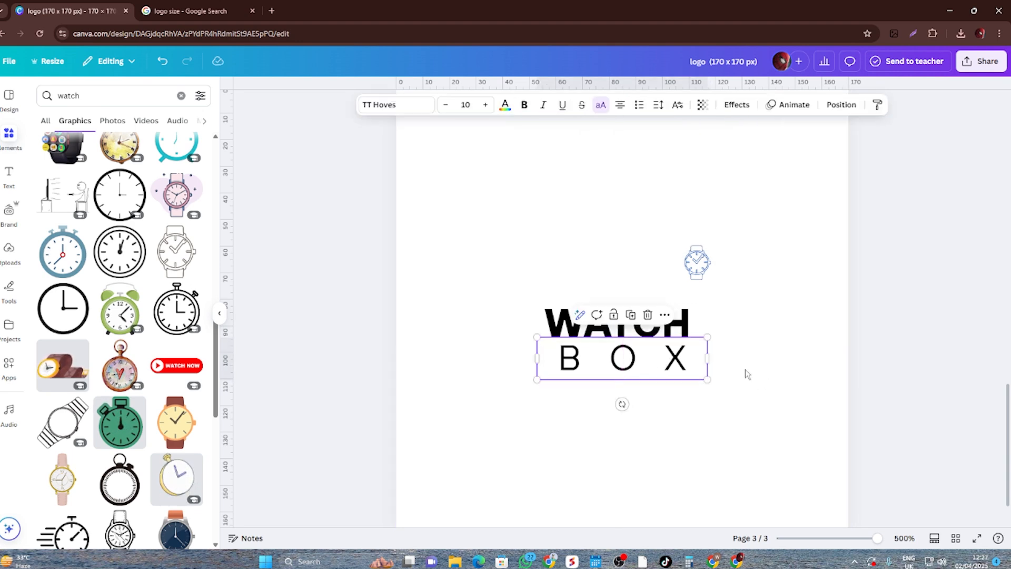
{"action": "left_click", "coordinate": [775, 372]}
- Reduce the BOX text's letter spacing so its letters sit close together beneath WATCH
{"action": "left_click", "coordinate": [656, 361]}
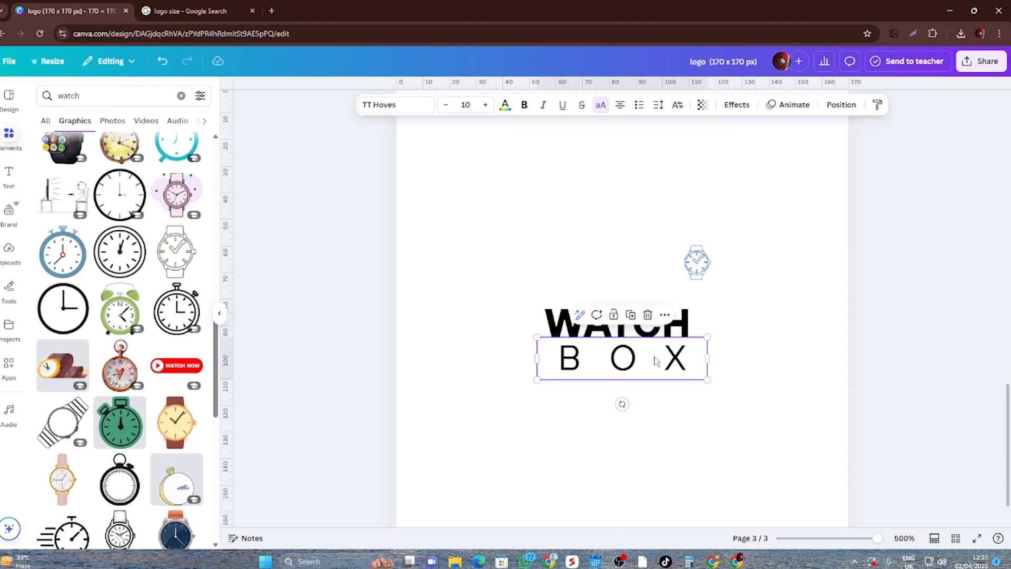
{"action": "left_click", "coordinate": [661, 107]}
{"action": "left_click_drag", "start_coordinate": [684, 148], "coordinate": [623, 154]}
{"action": "left_click", "coordinate": [763, 419]}
{"action": "left_click", "coordinate": [763, 413]}
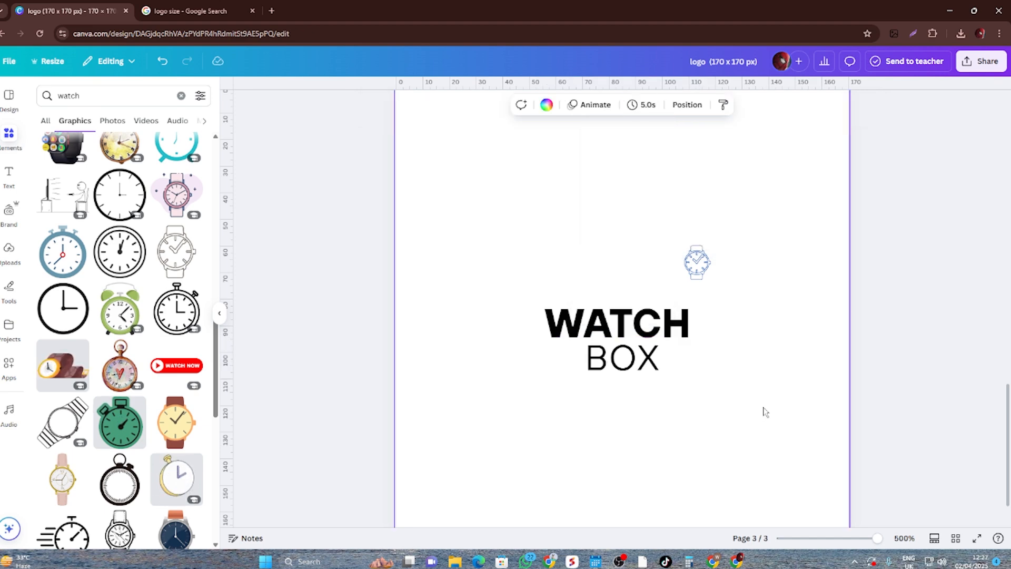
- Delete the BOX text and move the watch graphic beside the end of WATCH
{"action": "left_click", "coordinate": [648, 374]}
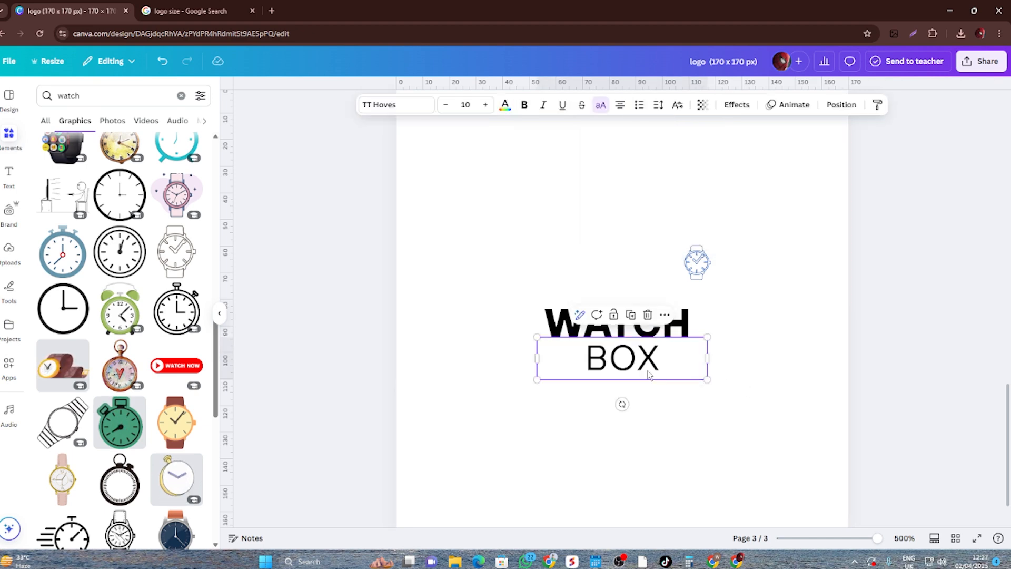
{"action": "left_click", "coordinate": [648, 316]}
{"action": "left_click_drag", "start_coordinate": [706, 270], "coordinate": [718, 327]}
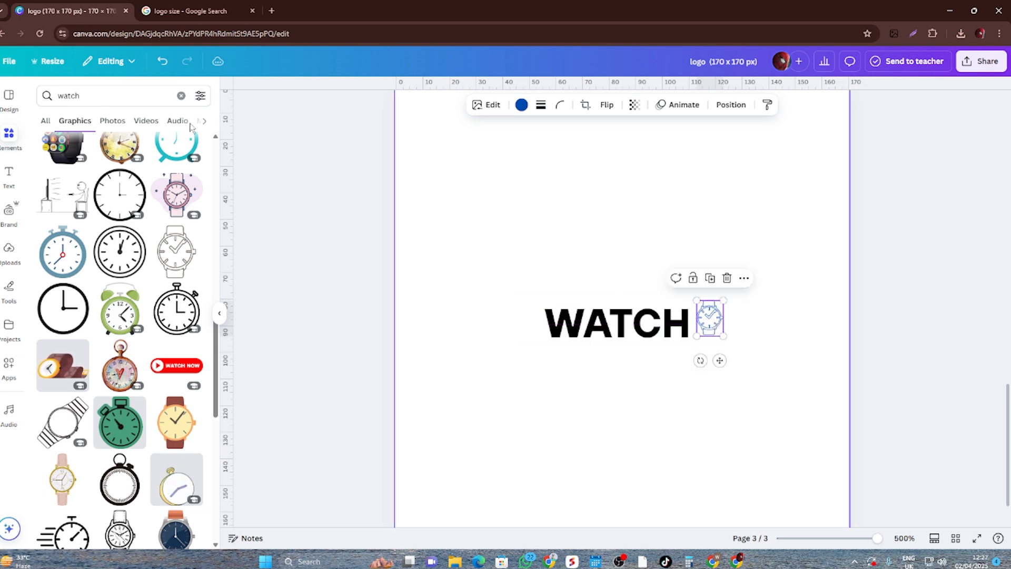
- Search the graphics library for "box"
{"action": "left_click", "coordinate": [107, 91]}
{"action": "key", "text": "BackSpace"}
{"action": "key", "text": "BackSpace"}
{"action": "key", "text": "BackSpace"}
{"action": "key", "text": "BackSpace"}
{"action": "key", "text": "BackSpace"}
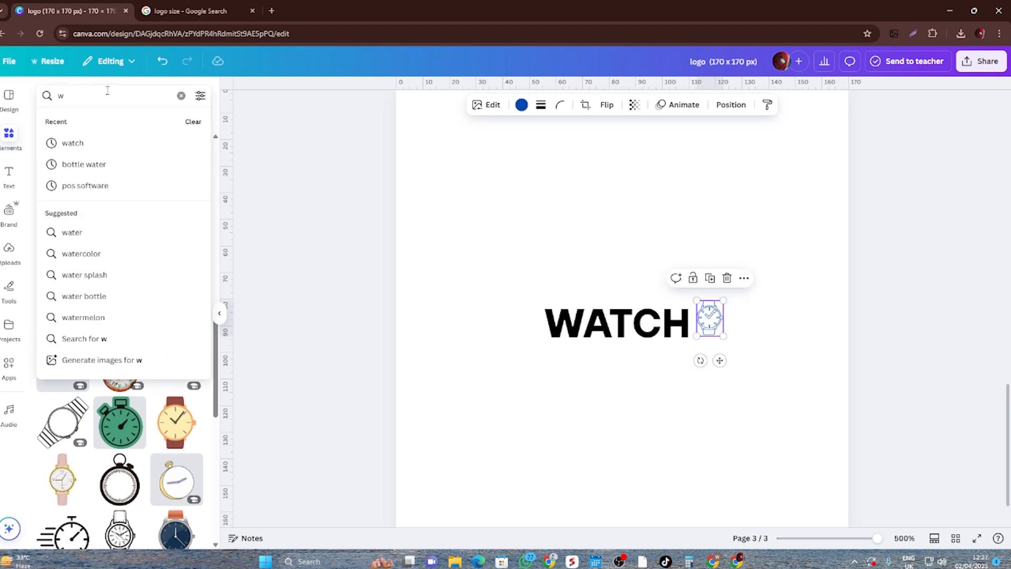
{"action": "type", "text": "box"}
{"action": "key", "text": "Return"}
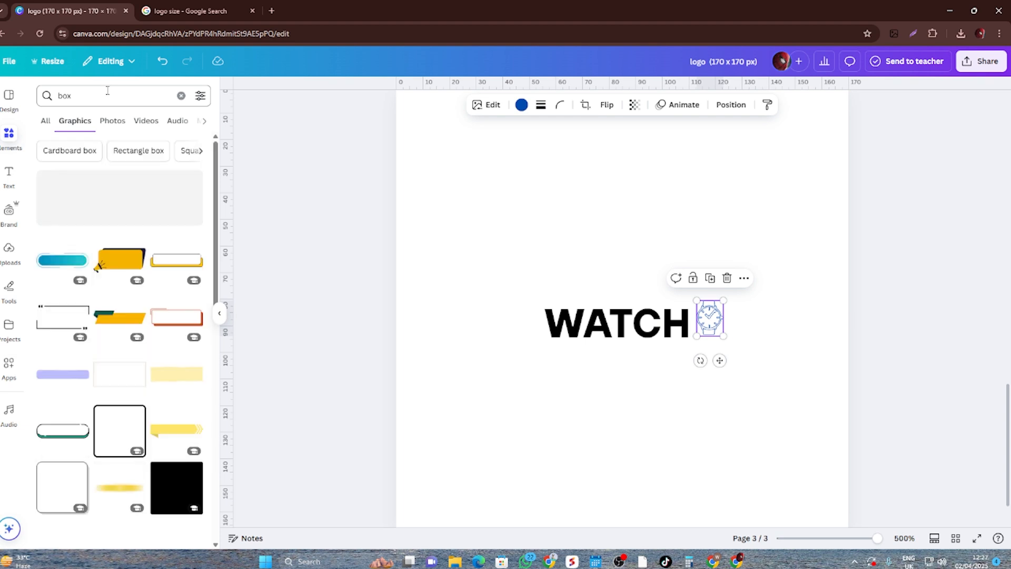
- Insert the white box graphic with the orange-red border and shadow, and position it around the WATCH text
{"action": "scroll", "coordinate": [177, 266], "scroll_direction": "down", "scroll_amount": 4}
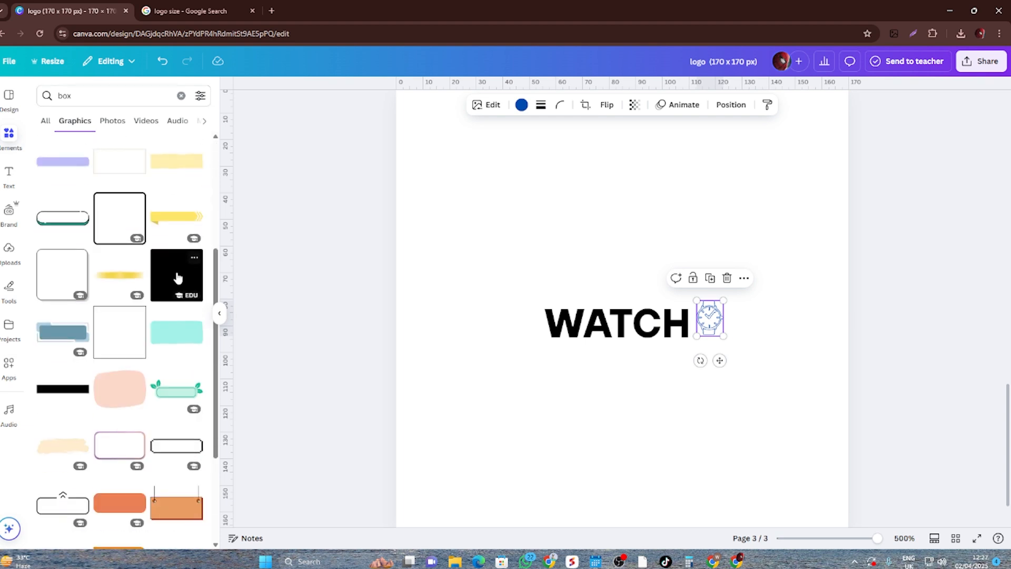
{"action": "scroll", "coordinate": [176, 275], "scroll_direction": "up", "scroll_amount": 2}
{"action": "scroll", "coordinate": [176, 279], "scroll_direction": "down", "scroll_amount": 2}
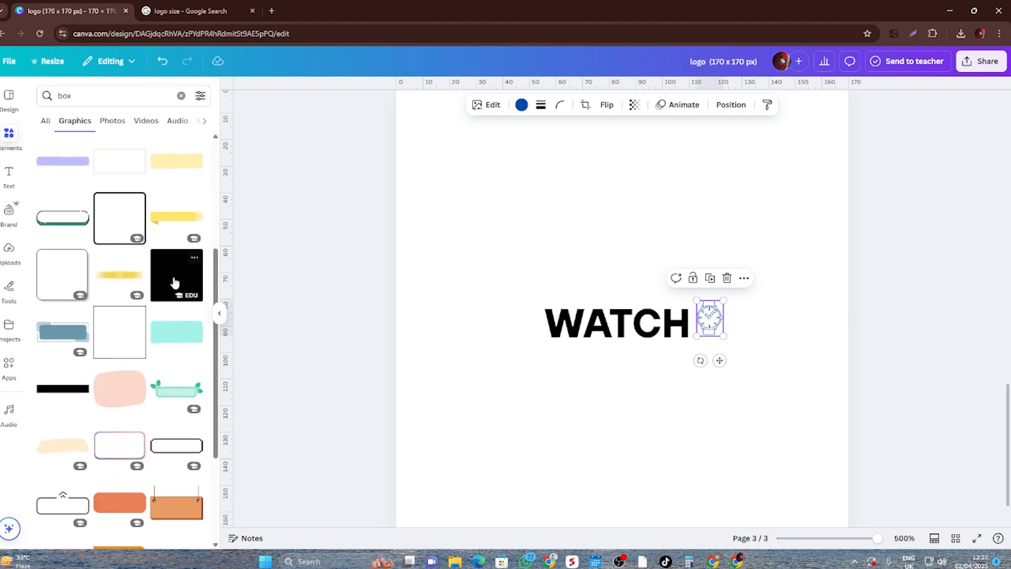
{"action": "scroll", "coordinate": [176, 281], "scroll_direction": "up", "scroll_amount": 4}
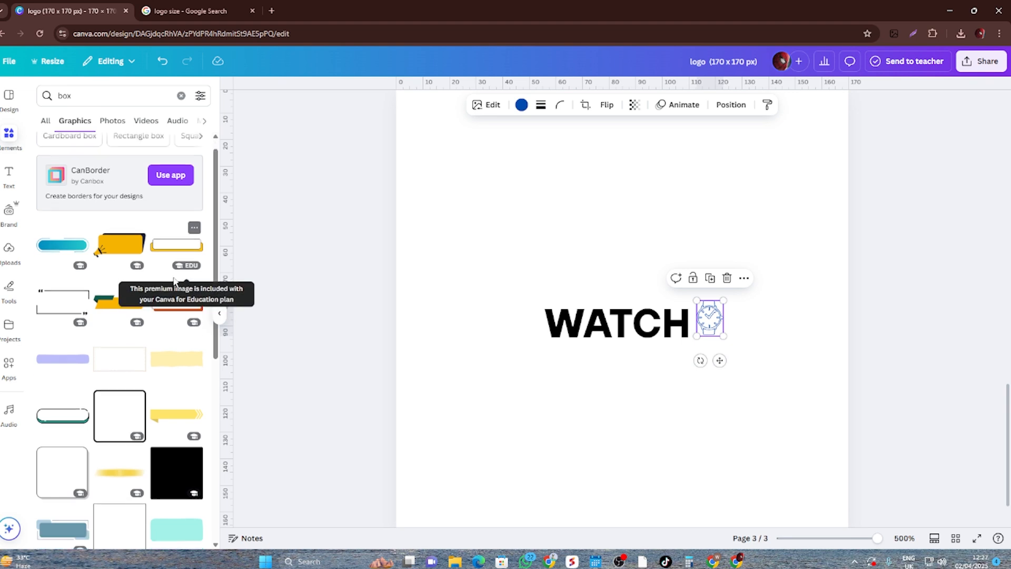
{"action": "scroll", "coordinate": [174, 283], "scroll_direction": "down", "scroll_amount": 5}
{"action": "scroll", "coordinate": [169, 286], "scroll_direction": "down", "scroll_amount": 2}
{"action": "scroll", "coordinate": [170, 285], "scroll_direction": "up", "scroll_amount": 8}
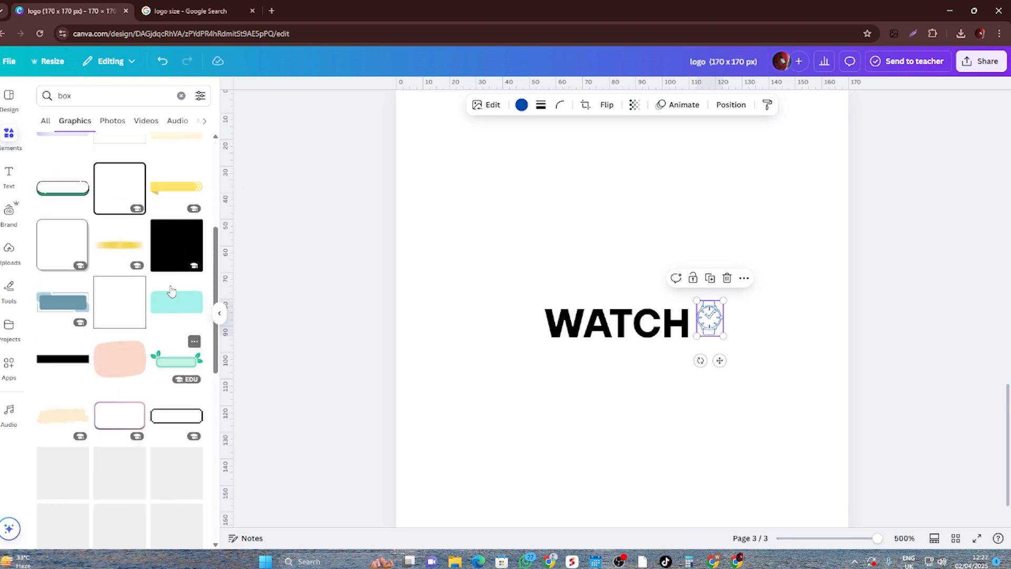
{"action": "left_click", "coordinate": [163, 323]}
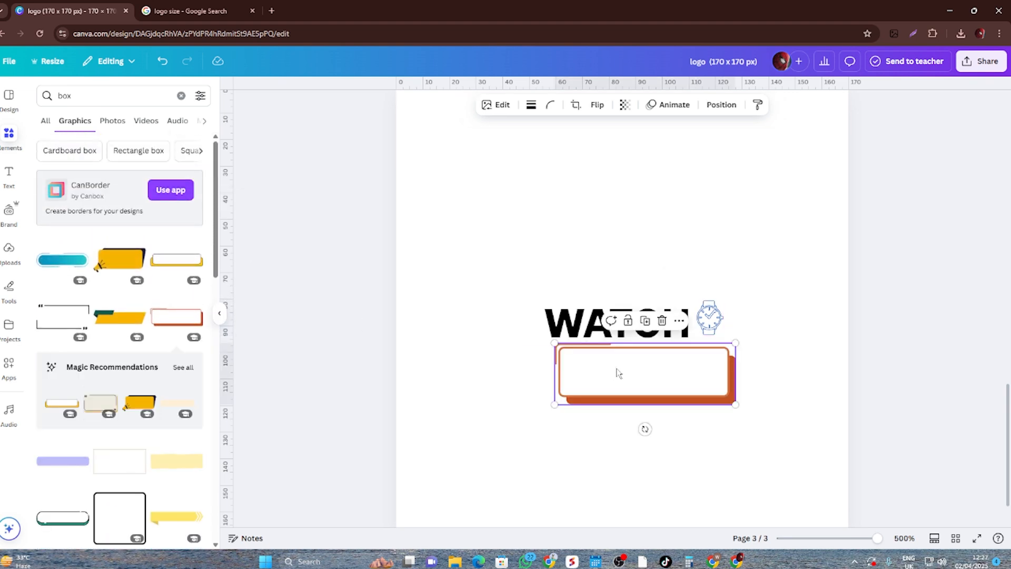
{"action": "left_click_drag", "start_coordinate": [616, 370], "coordinate": [606, 327]}
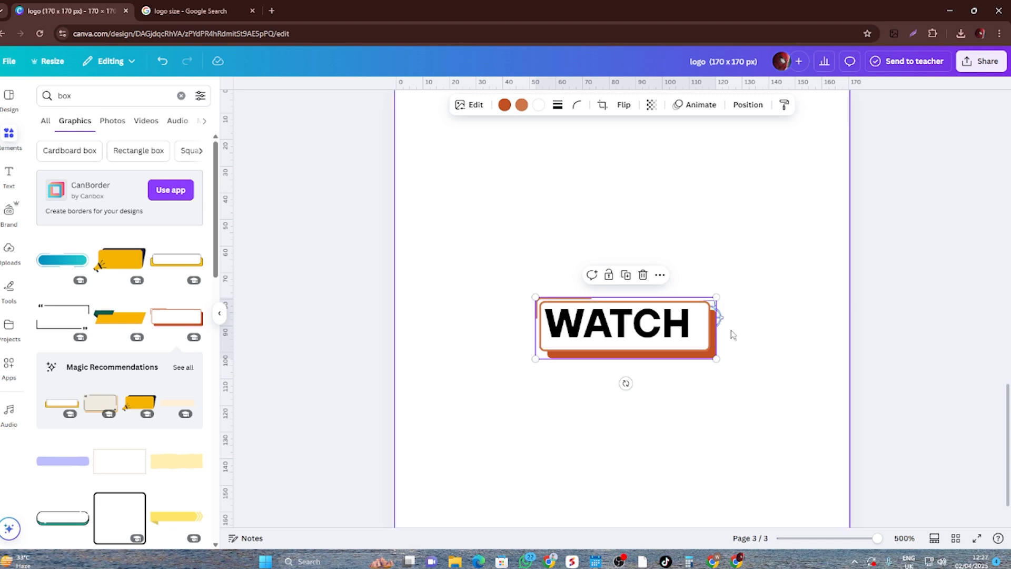
{"action": "left_click", "coordinate": [715, 395]}
- Move the watch graphic below the box, adjust the box's position and center the WATCH text inside it
{"action": "left_click", "coordinate": [675, 329]}
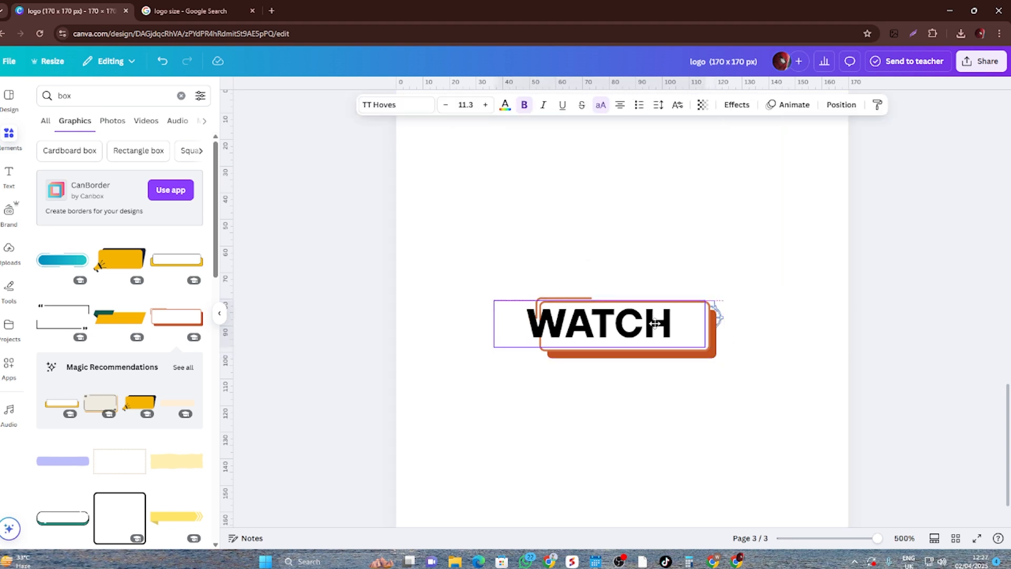
{"action": "left_click_drag", "start_coordinate": [628, 335], "coordinate": [573, 329]}
{"action": "left_click_drag", "start_coordinate": [692, 333], "coordinate": [706, 418]}
{"action": "left_click", "coordinate": [658, 333]}
{"action": "left_click_drag", "start_coordinate": [658, 333], "coordinate": [680, 324]}
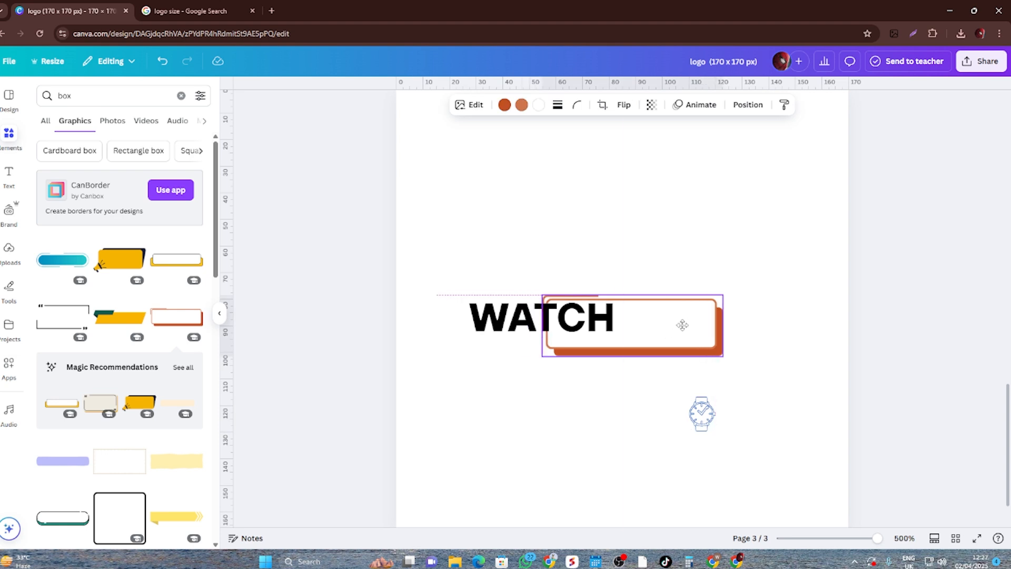
{"action": "left_click", "coordinate": [524, 318]}
{"action": "left_click_drag", "start_coordinate": [524, 317], "coordinate": [609, 319]}
- Place the watch graphic just right of the box and enlarge it to slightly less than the box's height
{"action": "left_click", "coordinate": [715, 407]}
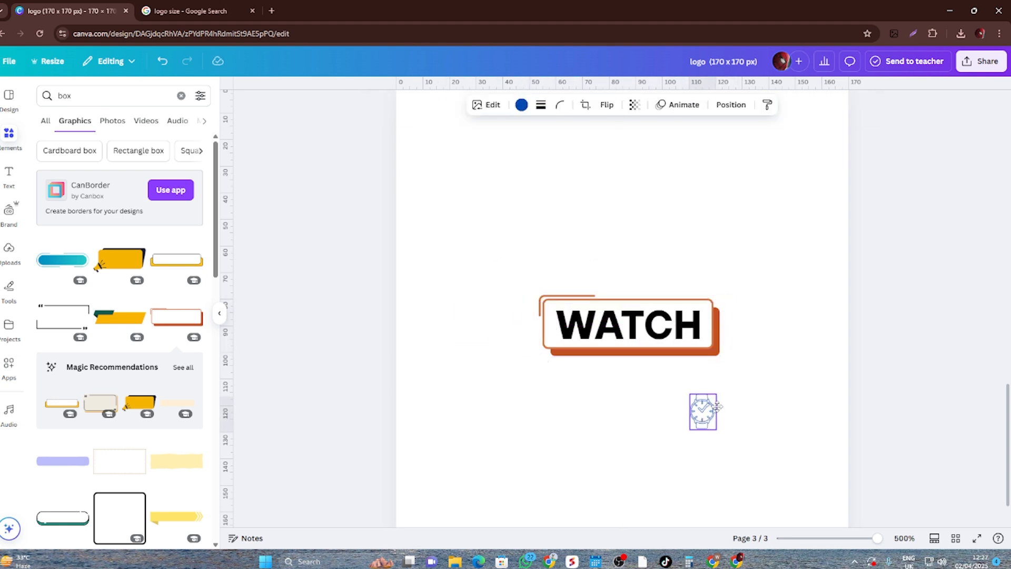
{"action": "left_click_drag", "start_coordinate": [717, 406], "coordinate": [759, 299]}
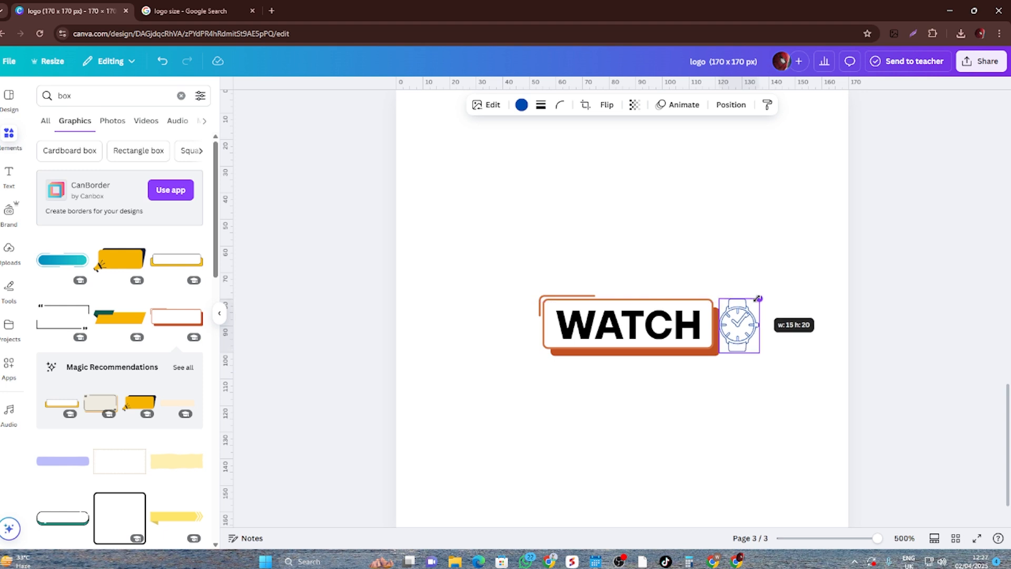
{"action": "left_click_drag", "start_coordinate": [719, 353], "coordinate": [744, 326]}
{"action": "left_click", "coordinate": [743, 400]}
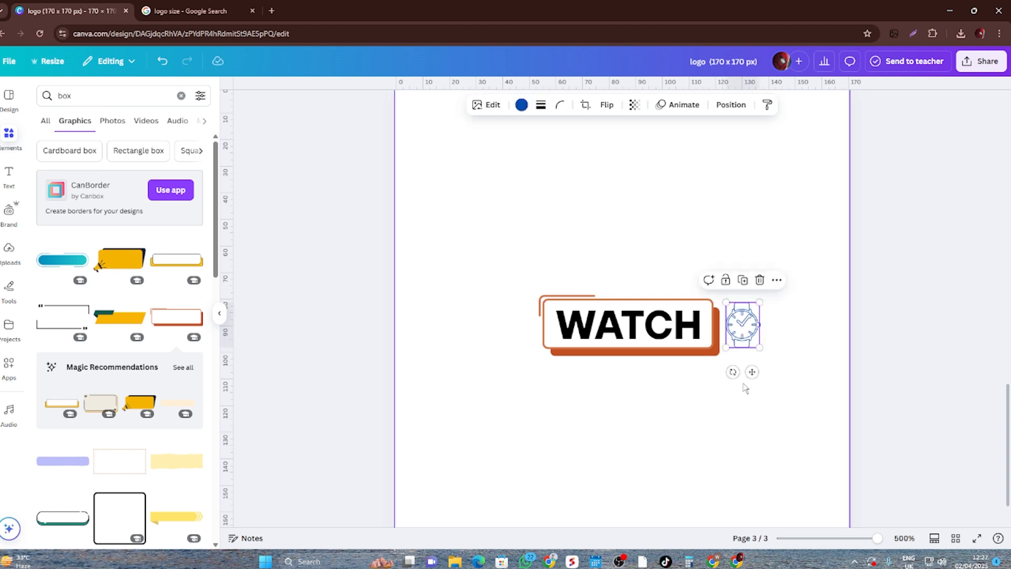
- Group the WATCH text, box and watch graphic, and shift the group slightly up and to the left
{"action": "left_click", "coordinate": [746, 415]}
{"action": "left_click_drag", "start_coordinate": [786, 392], "coordinate": [470, 237]}
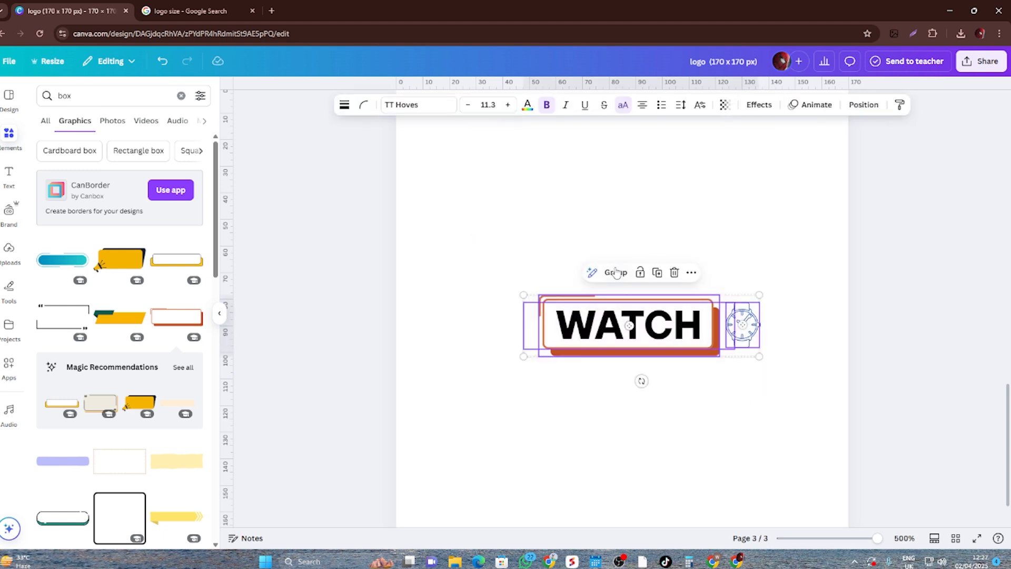
{"action": "left_click", "coordinate": [617, 273]}
{"action": "left_click", "coordinate": [640, 451]}
{"action": "mouse_move", "coordinate": [702, 326]}
{"action": "left_mouse_down"}
{"action": "mouse_move", "coordinate": [665, 317]}
{"action": "mouse_move", "coordinate": [688, 318]}
{"action": "left_mouse_up"}
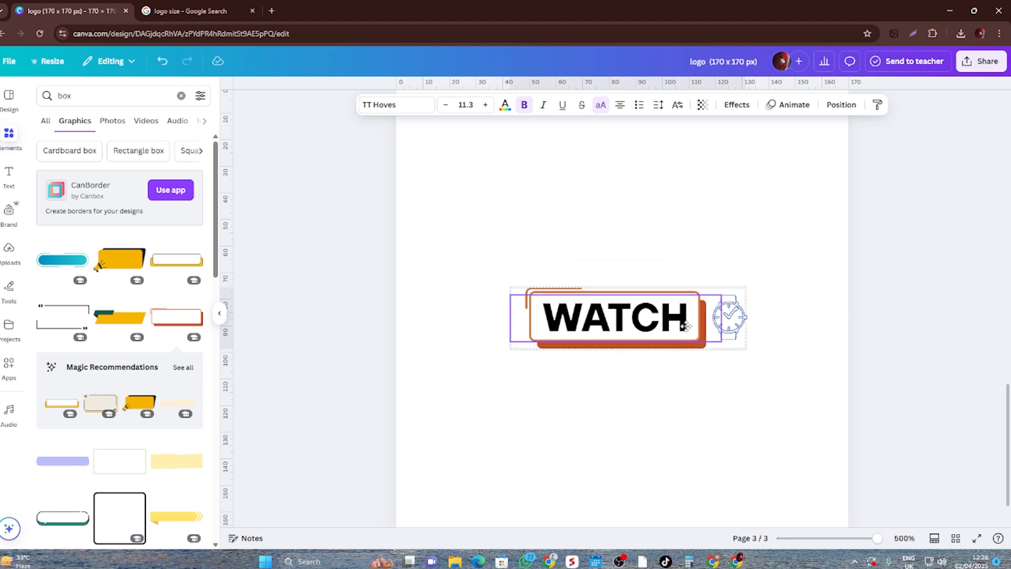
{"action": "left_click", "coordinate": [708, 487]}
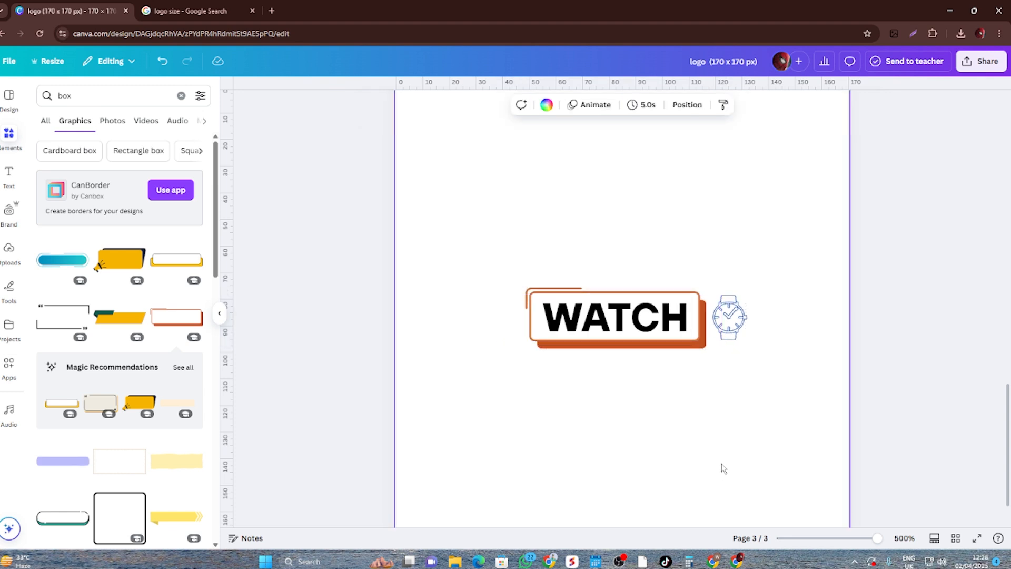
- Download pages 1-3 of the design as PNG at size 1, with all pages selected
{"action": "scroll", "coordinate": [716, 453], "scroll_direction": "up", "scroll_amount": 4}
{"action": "scroll", "coordinate": [714, 453], "scroll_direction": "down", "scroll_amount": 5}
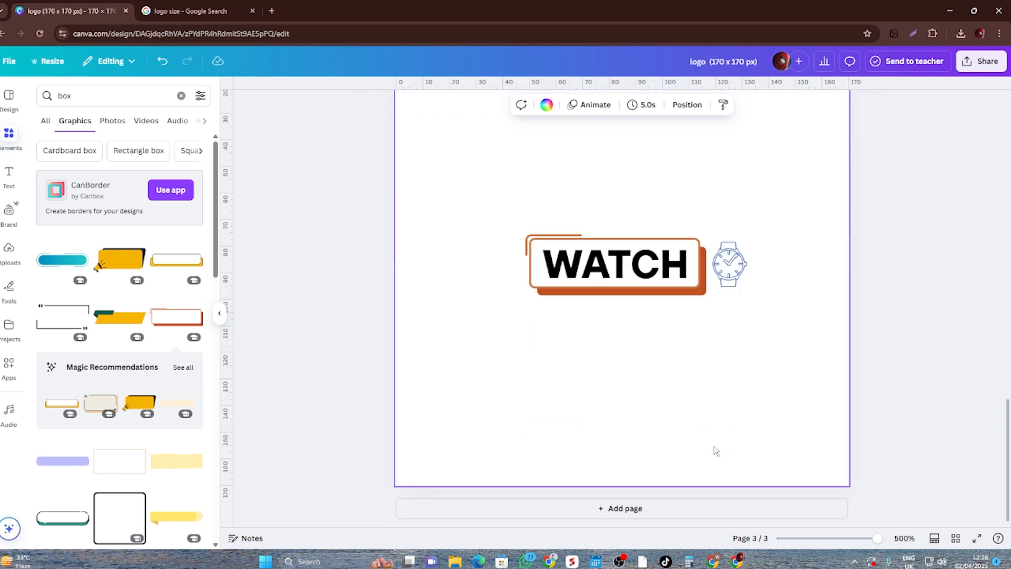
{"action": "scroll", "coordinate": [715, 451], "scroll_direction": "up", "scroll_amount": 4}
{"action": "scroll", "coordinate": [716, 451], "scroll_direction": "up", "scroll_amount": 5}
{"action": "left_click", "coordinate": [982, 61]}
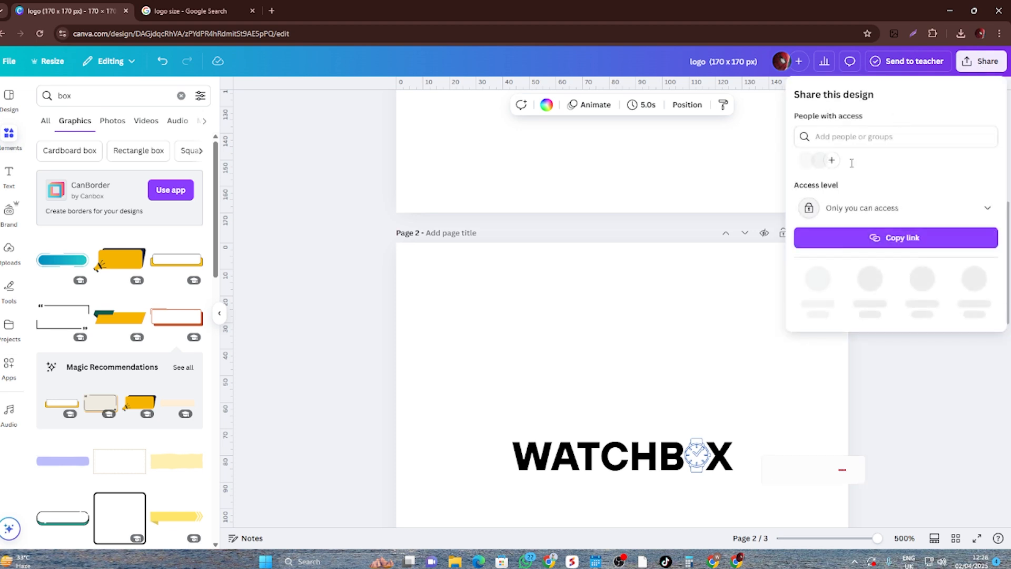
{"action": "left_click", "coordinate": [816, 279]}
{"action": "left_click", "coordinate": [922, 285]}
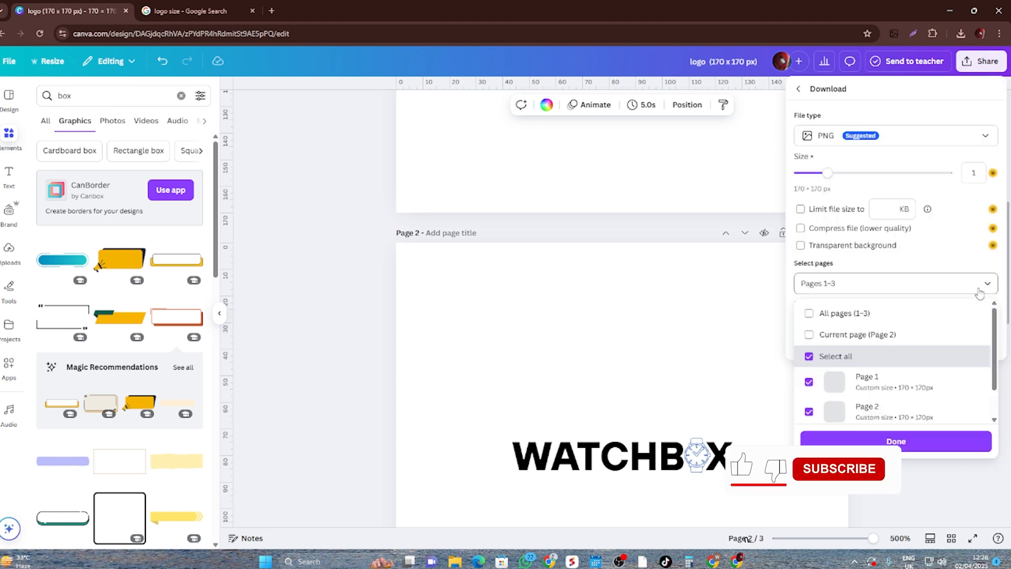
{"action": "left_click", "coordinate": [823, 361]}
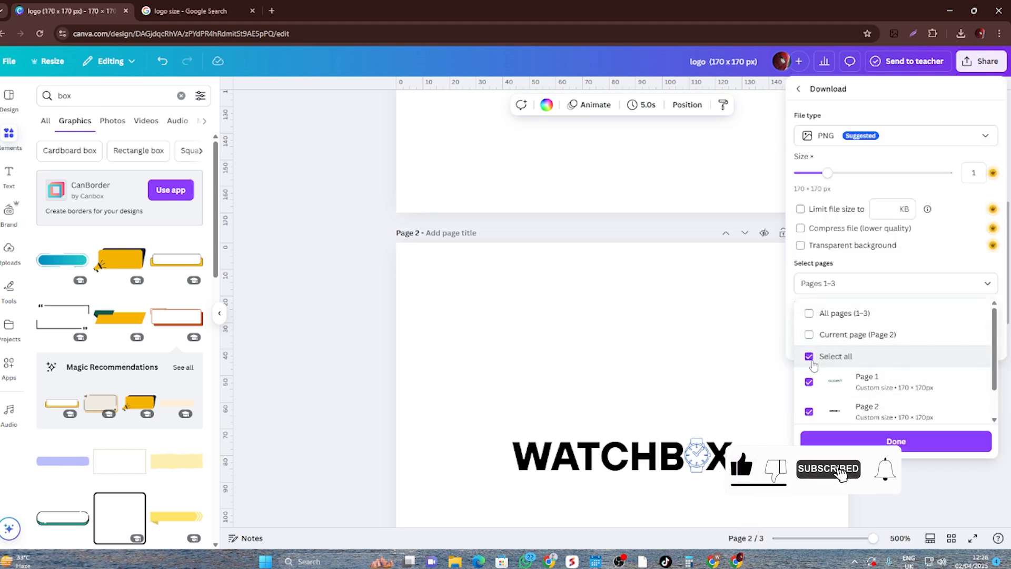
{"action": "scroll", "coordinate": [848, 364], "scroll_direction": "down", "scroll_amount": 1}
{"action": "left_click", "coordinate": [901, 442]}
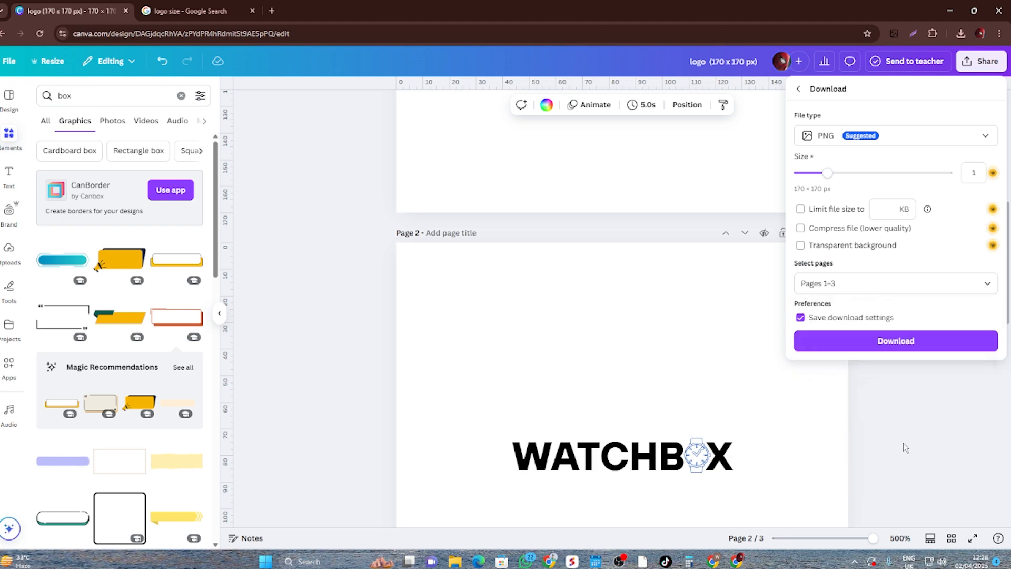
{"action": "left_click", "coordinate": [924, 344]}
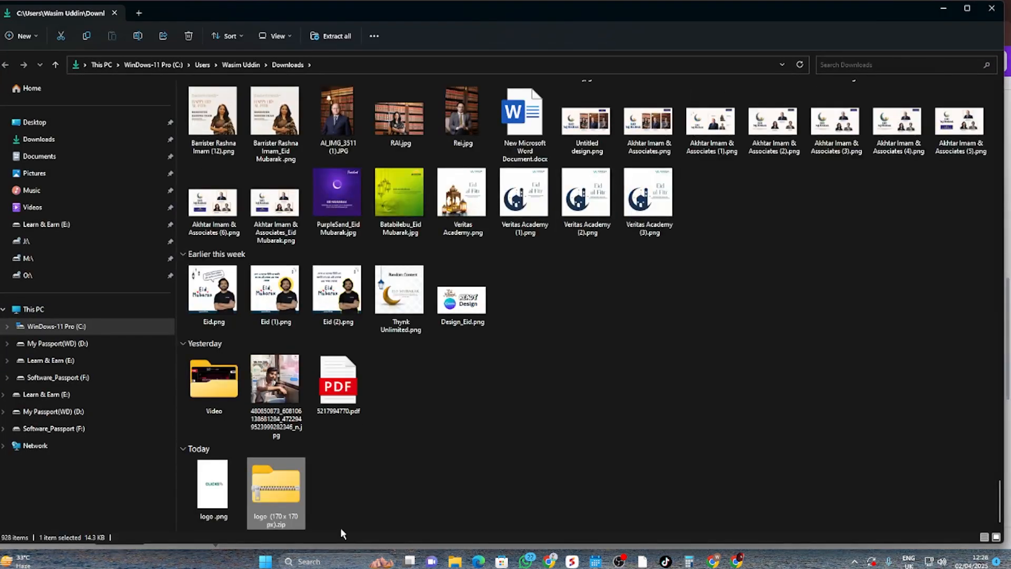
- In File Explorer's Downloads folder, extract the archive "logo (170 x 170 px).zip"
{"action": "right_click", "coordinate": [293, 498]}
{"action": "left_click", "coordinate": [337, 338]}
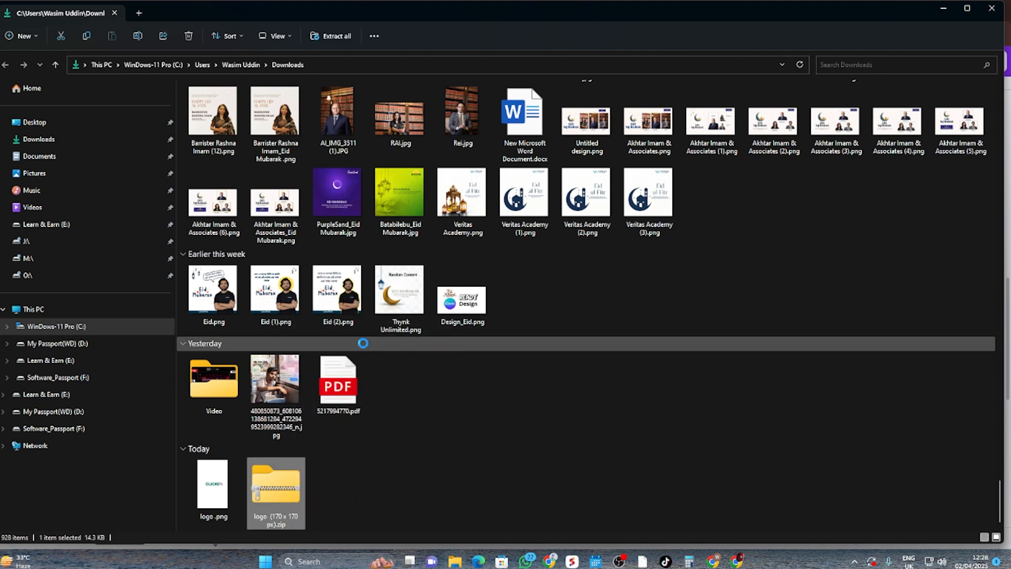
{"action": "left_click", "coordinate": [598, 383]}
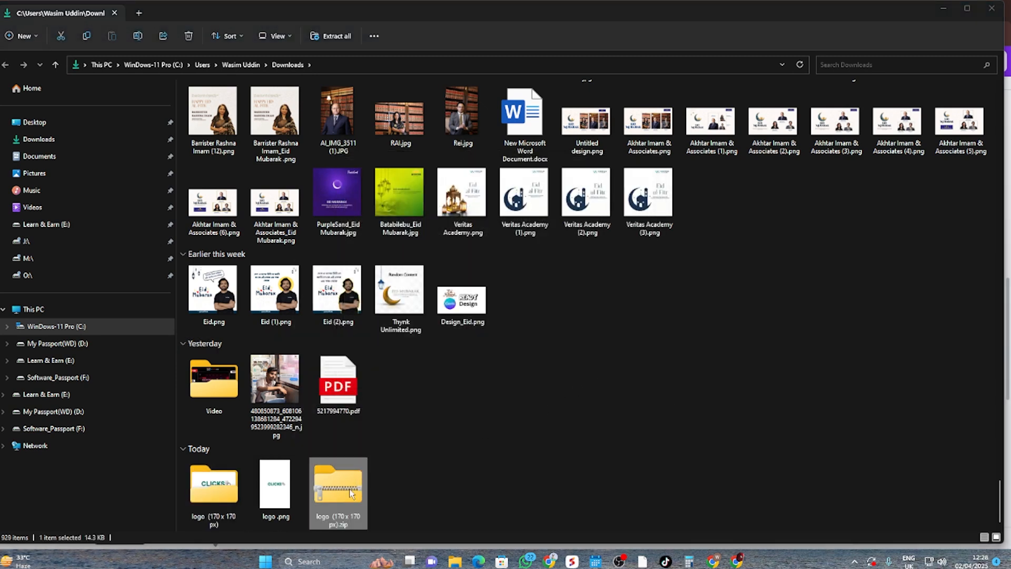
- Open the extracted "logo (170 x 170 px)" folder, enlarge its file thumbnails and open 1.png for viewing
{"action": "left_click", "coordinate": [228, 493]}
{"action": "double_click", "coordinate": [228, 494]}
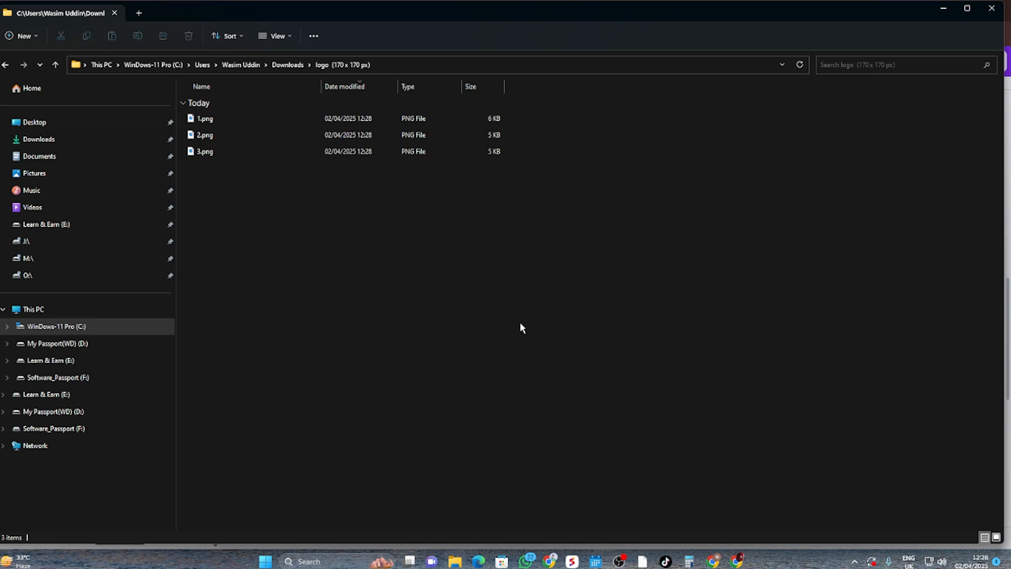
{"action": "scroll", "coordinate": [520, 324], "scroll_direction": "up", "scroll_amount": 4, "text": "ctrl"}
{"action": "left_click", "coordinate": [299, 175]}
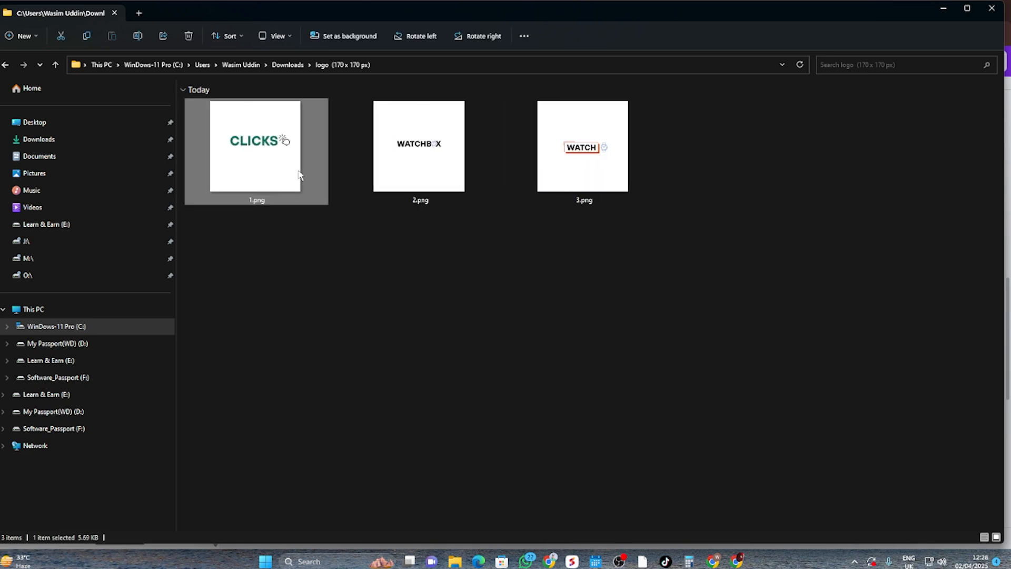
{"action": "double_click", "coordinate": [299, 175]}
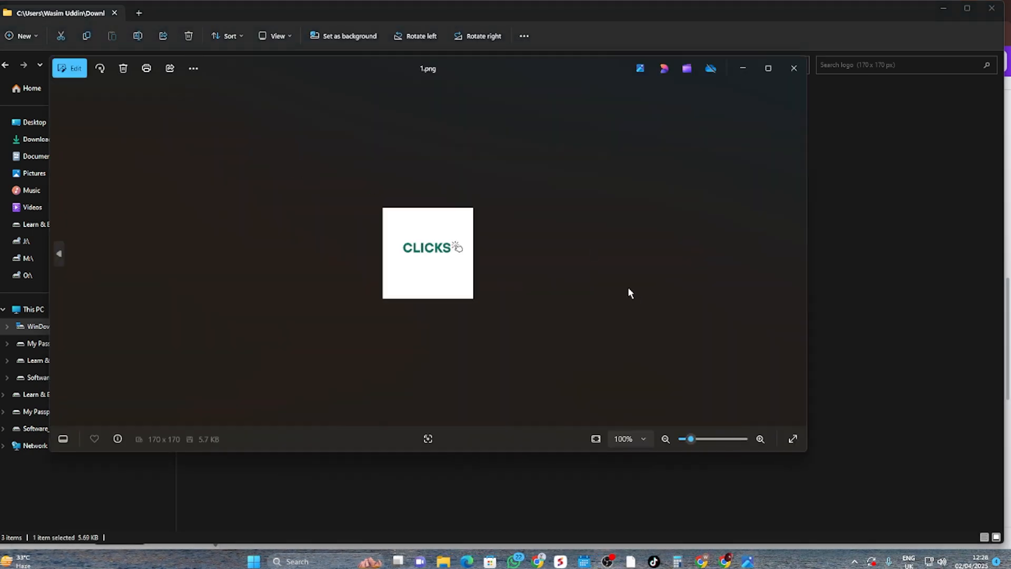
- Browse the exported images through to 3.png, inspect the boxed WATCH logo enlarged, and close the image viewer
{"action": "key", "text": "Right"}
{"action": "key", "text": "Right"}
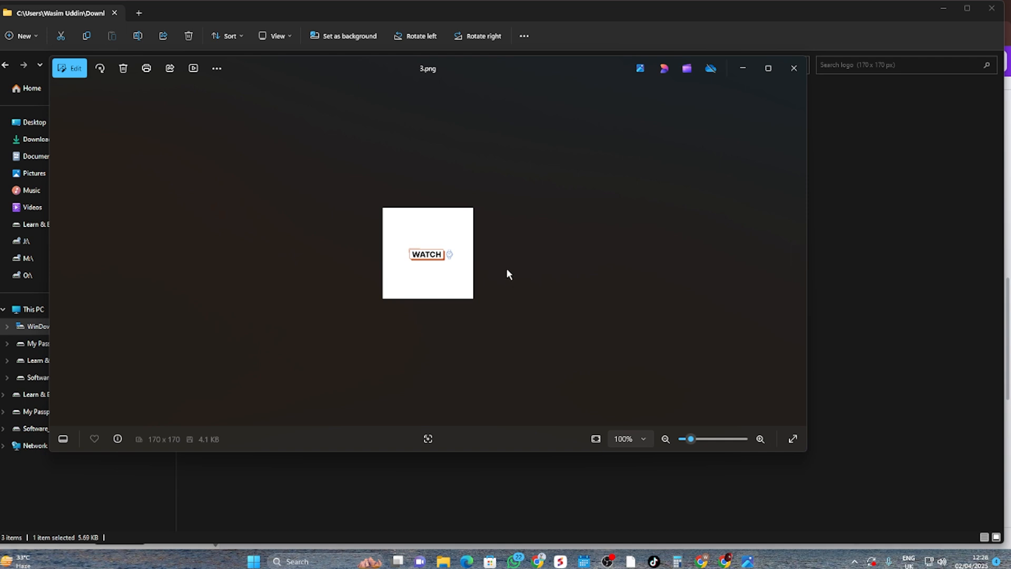
{"action": "scroll", "coordinate": [508, 269], "scroll_direction": "up", "scroll_amount": 5}
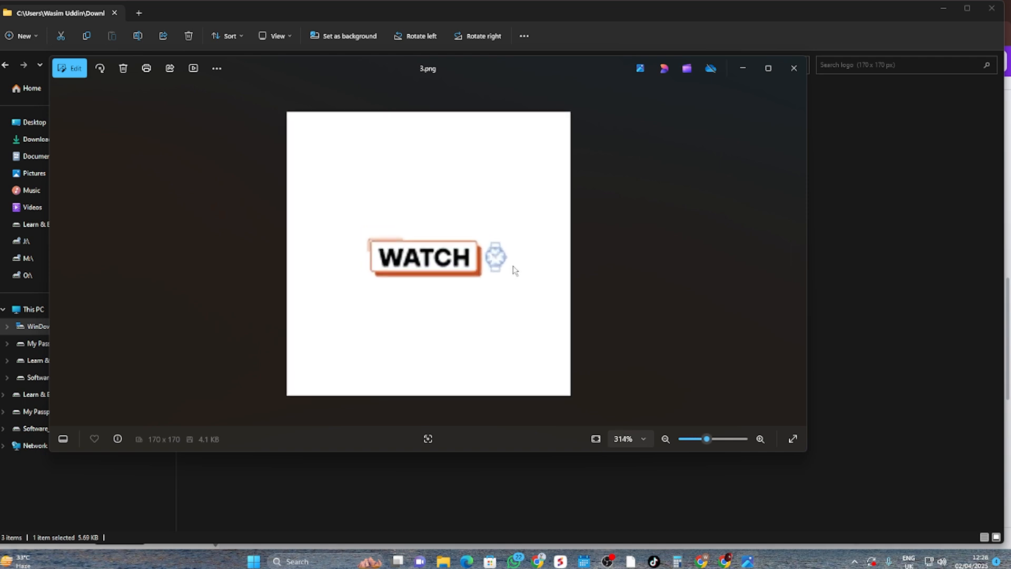
{"action": "scroll", "coordinate": [515, 269], "scroll_direction": "down", "scroll_amount": 5}
{"action": "key", "text": "Right"}
{"action": "left_click", "coordinate": [793, 68]}
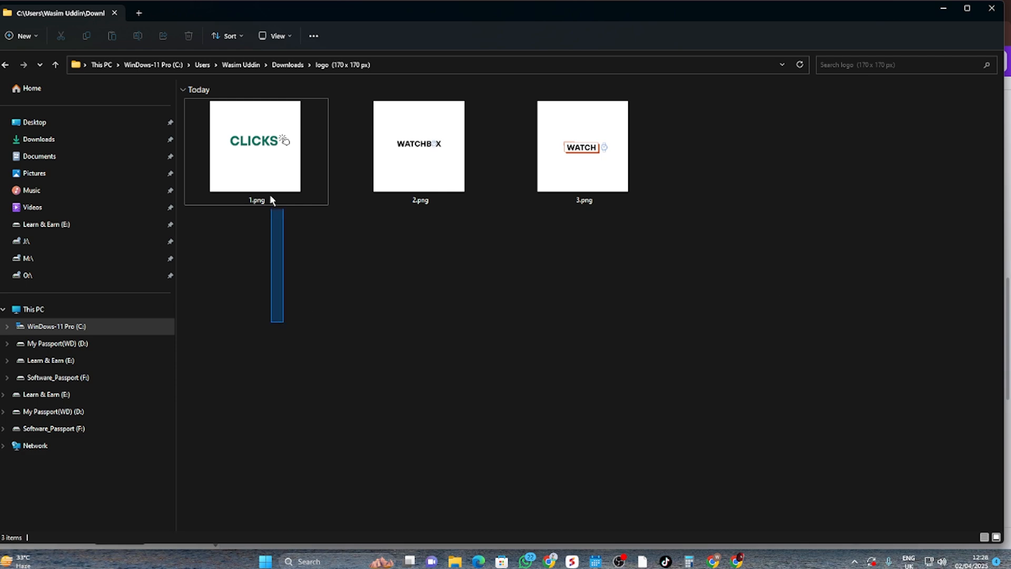
{"action": "left_click_drag", "start_coordinate": [271, 195], "coordinate": [668, 158]}
{"action": "left_click", "coordinate": [726, 279]}
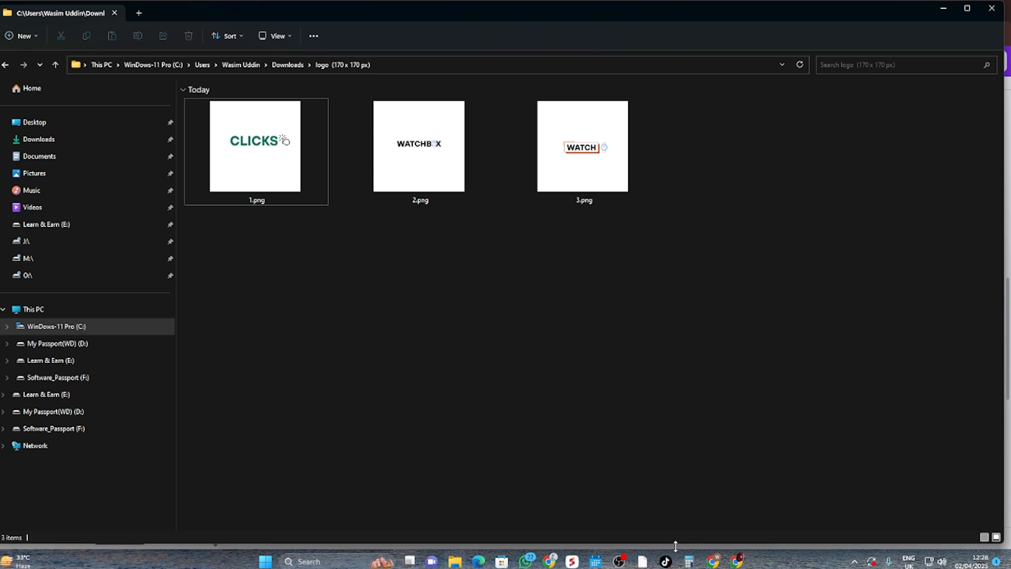
- Switch back to the Canva logo design, dismiss the download notice and look over the logo pages
{"action": "left_click", "coordinate": [737, 561]}
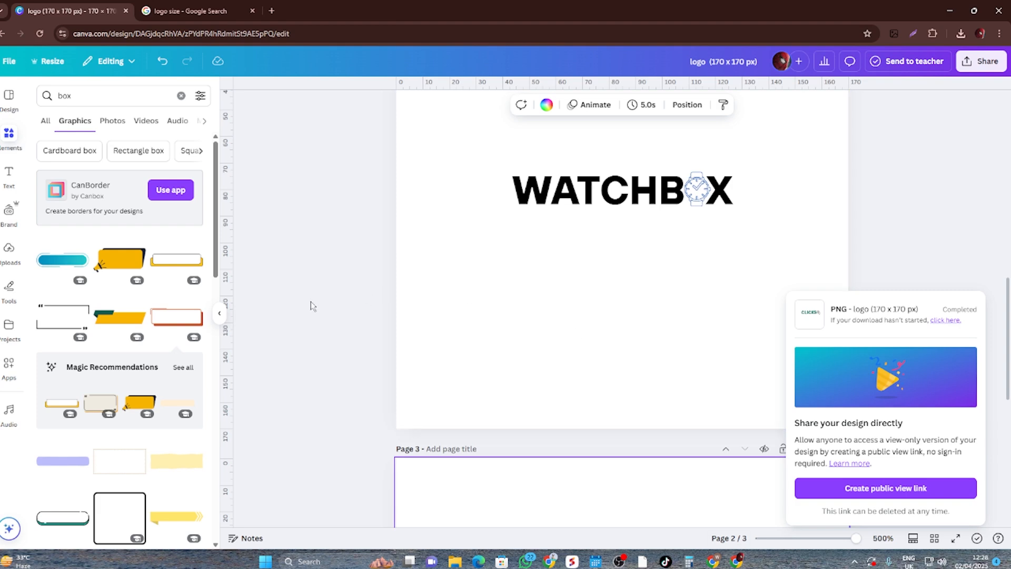
{"action": "left_click", "coordinate": [326, 311]}
{"action": "scroll", "coordinate": [440, 310], "scroll_direction": "down", "scroll_amount": 2}
{"action": "scroll", "coordinate": [458, 306], "scroll_direction": "up", "scroll_amount": 5}
{"action": "scroll", "coordinate": [639, 339], "scroll_direction": "down", "scroll_amount": 10}
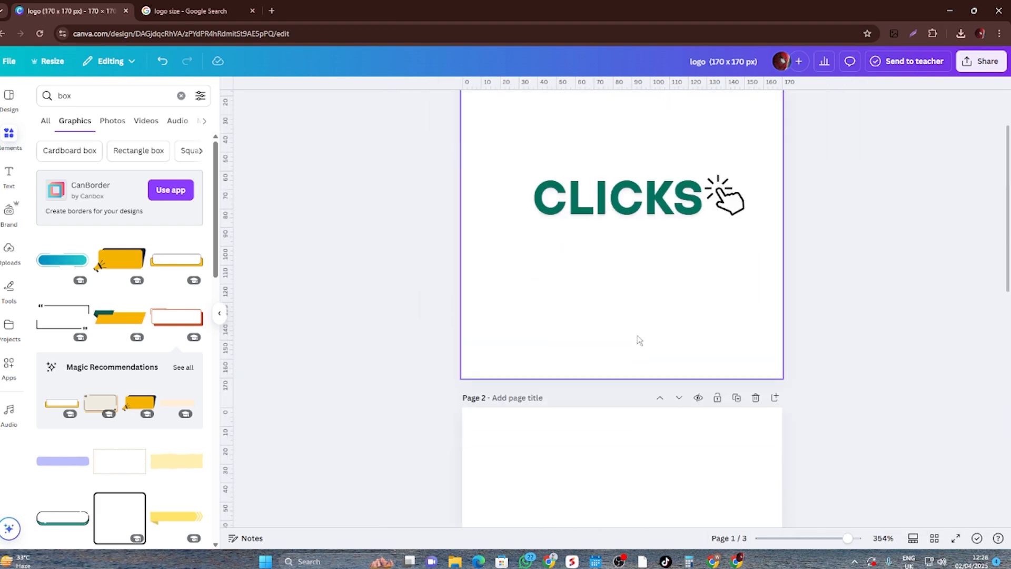